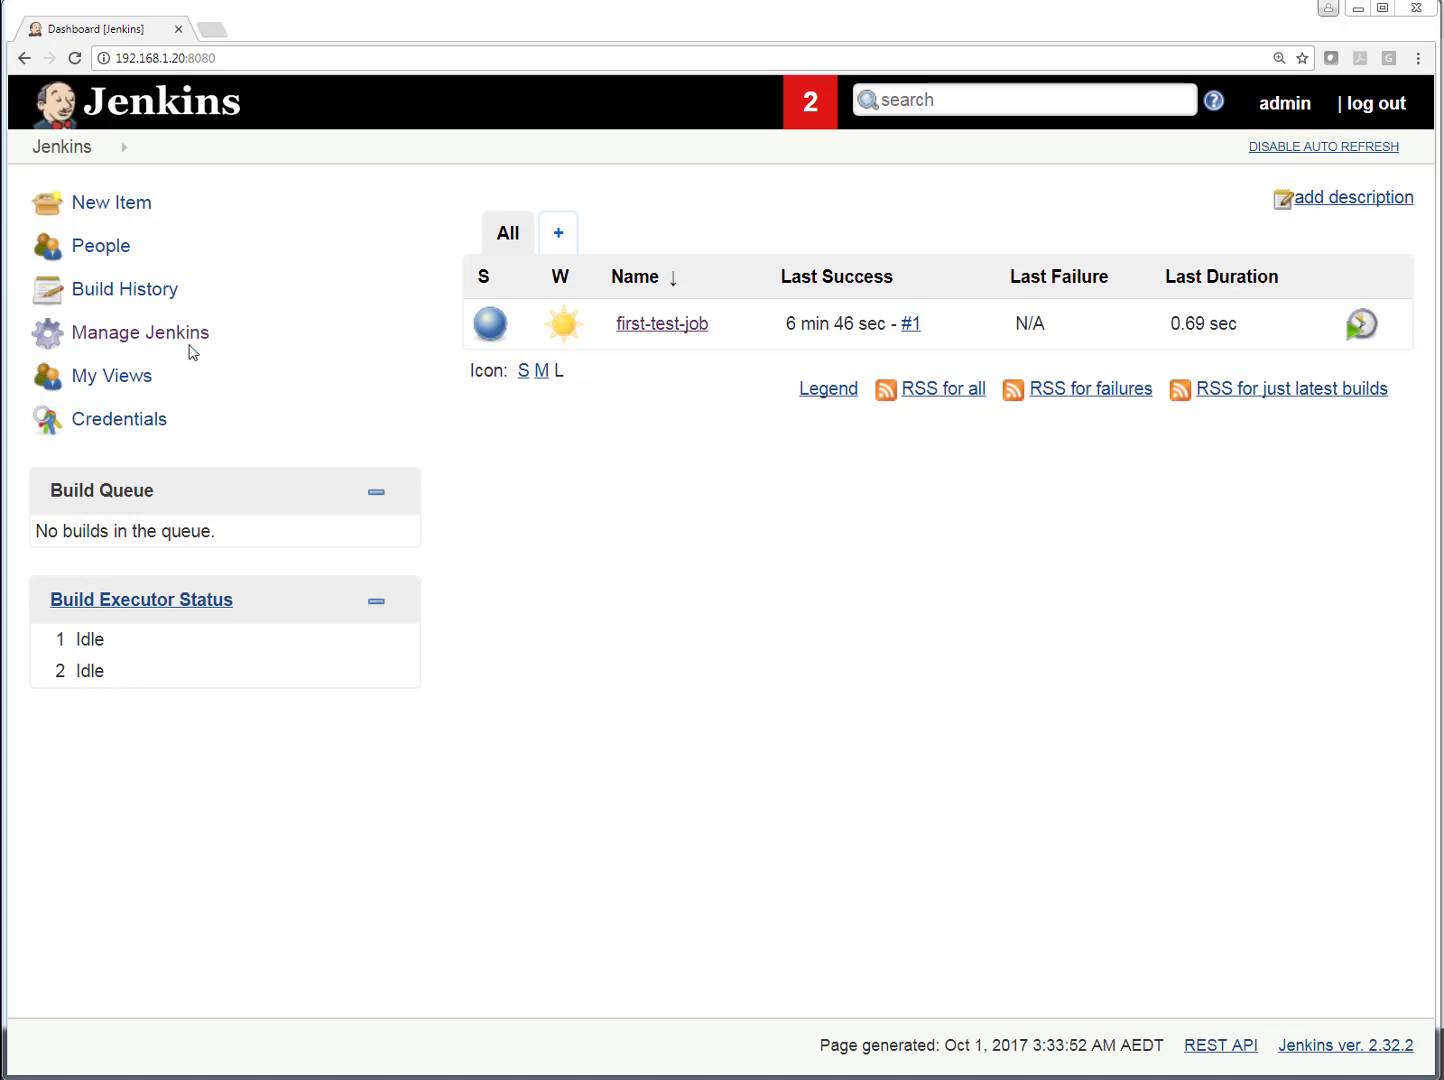
- Open the Configure System page from Manage Jenkins and examine the home directory path
{"action": "left_click", "coordinate": [161, 334]}
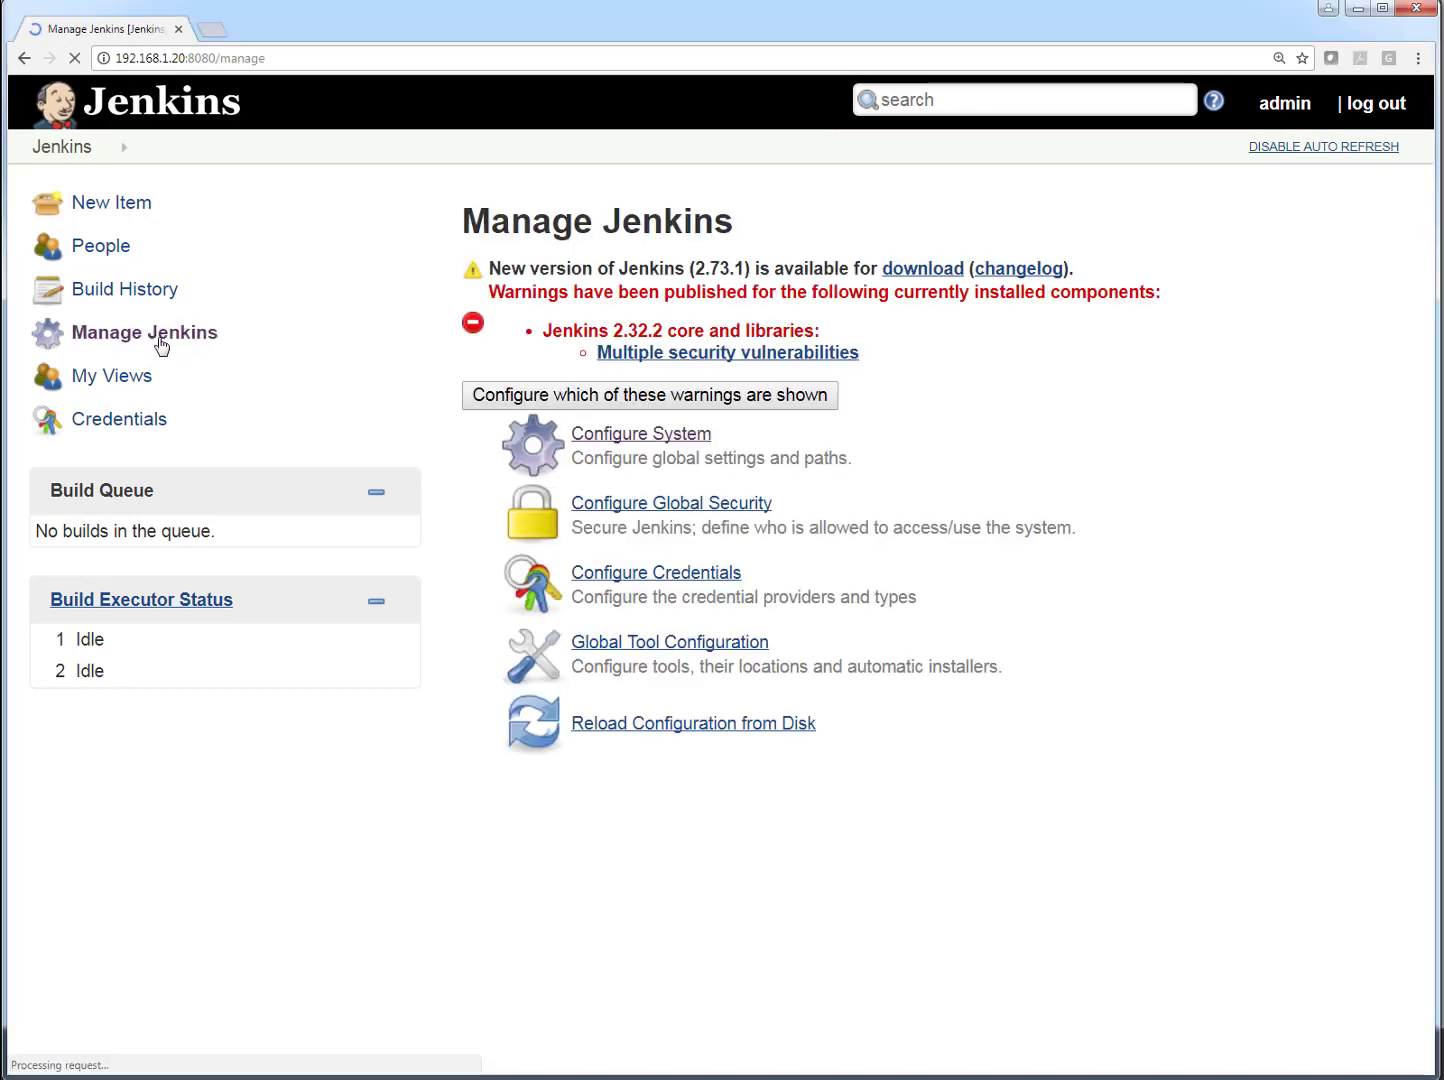
{"action": "left_click", "coordinate": [690, 456]}
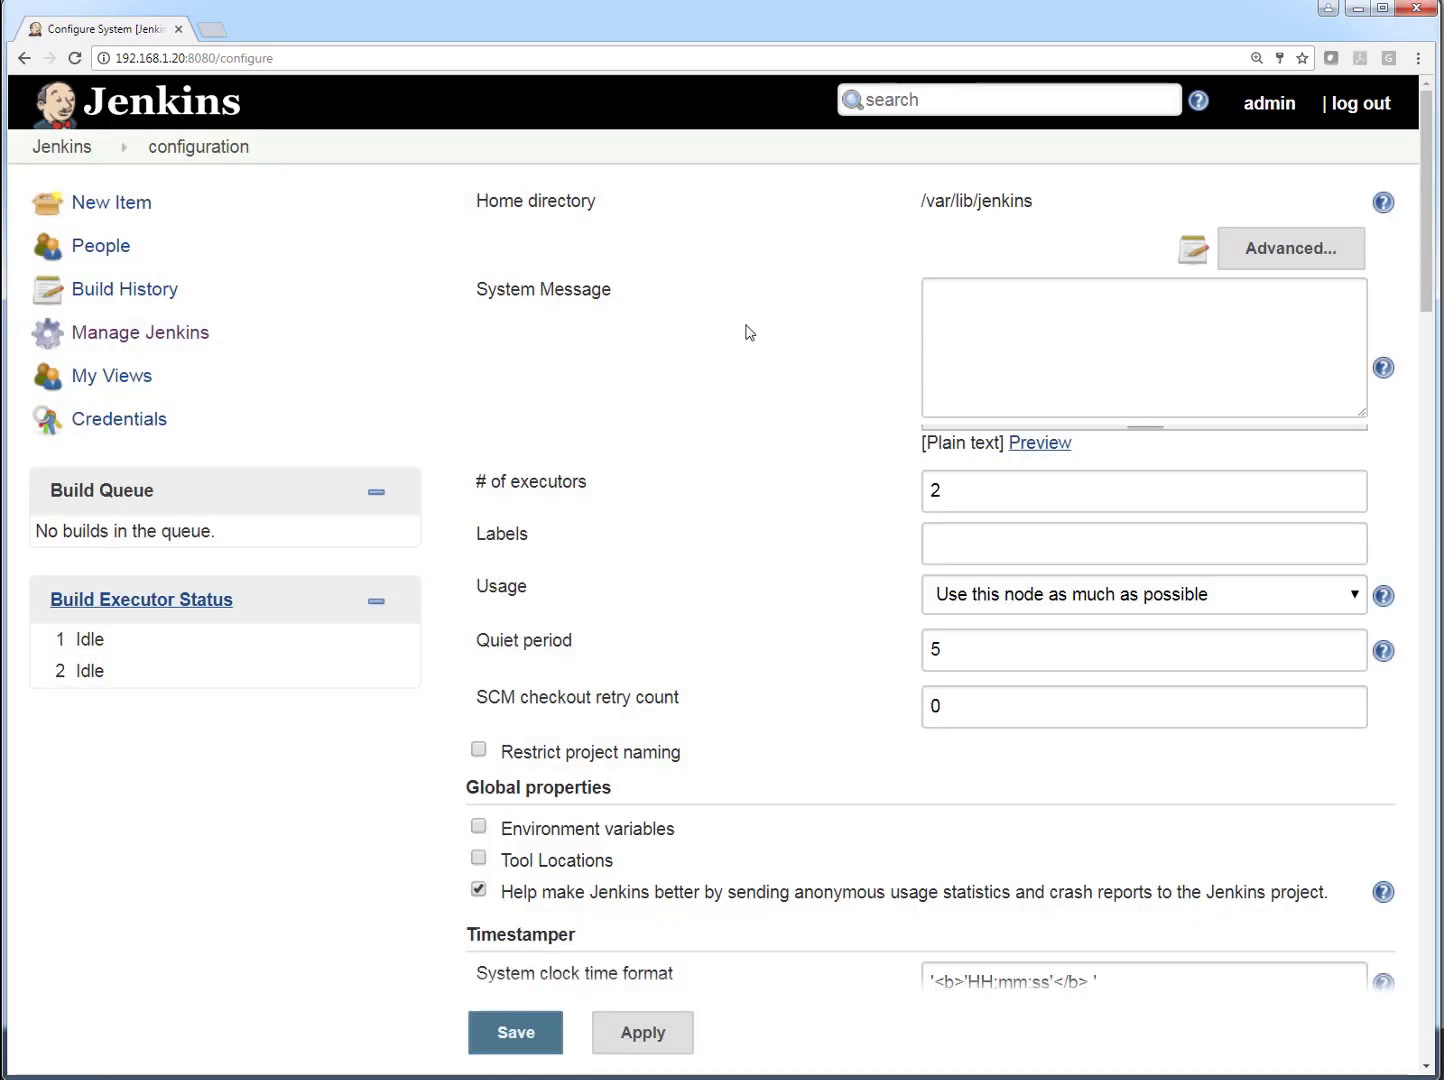
{"action": "left_click_drag", "start_coordinate": [1034, 201], "coordinate": [920, 200]}
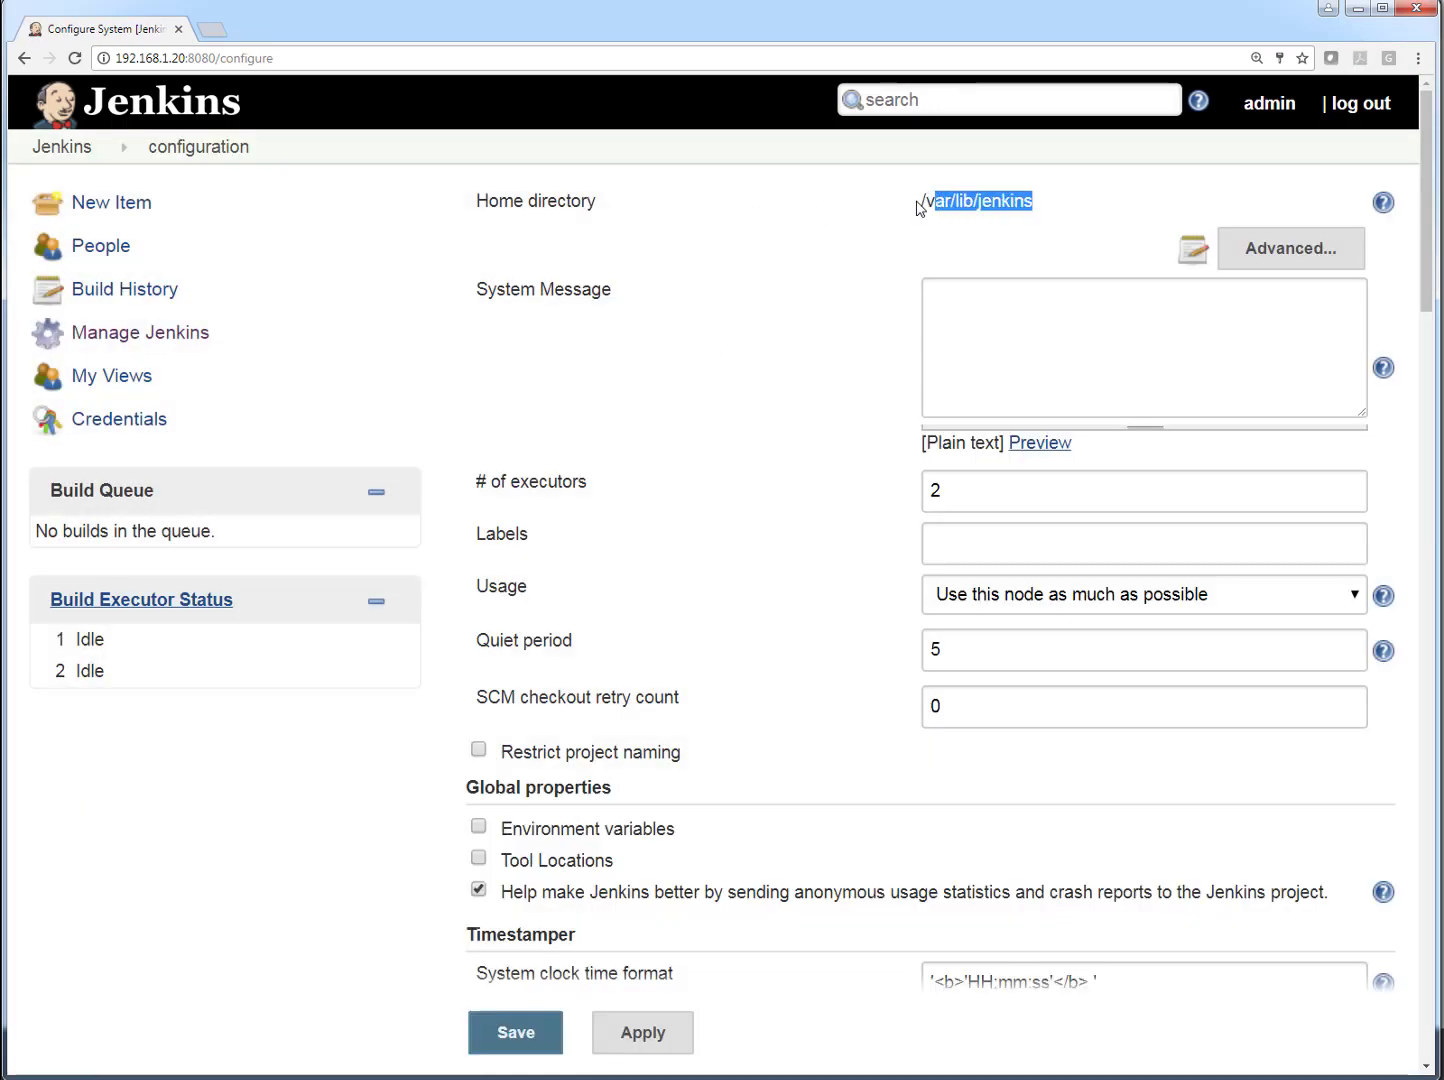
{"action": "left_click", "coordinate": [897, 254]}
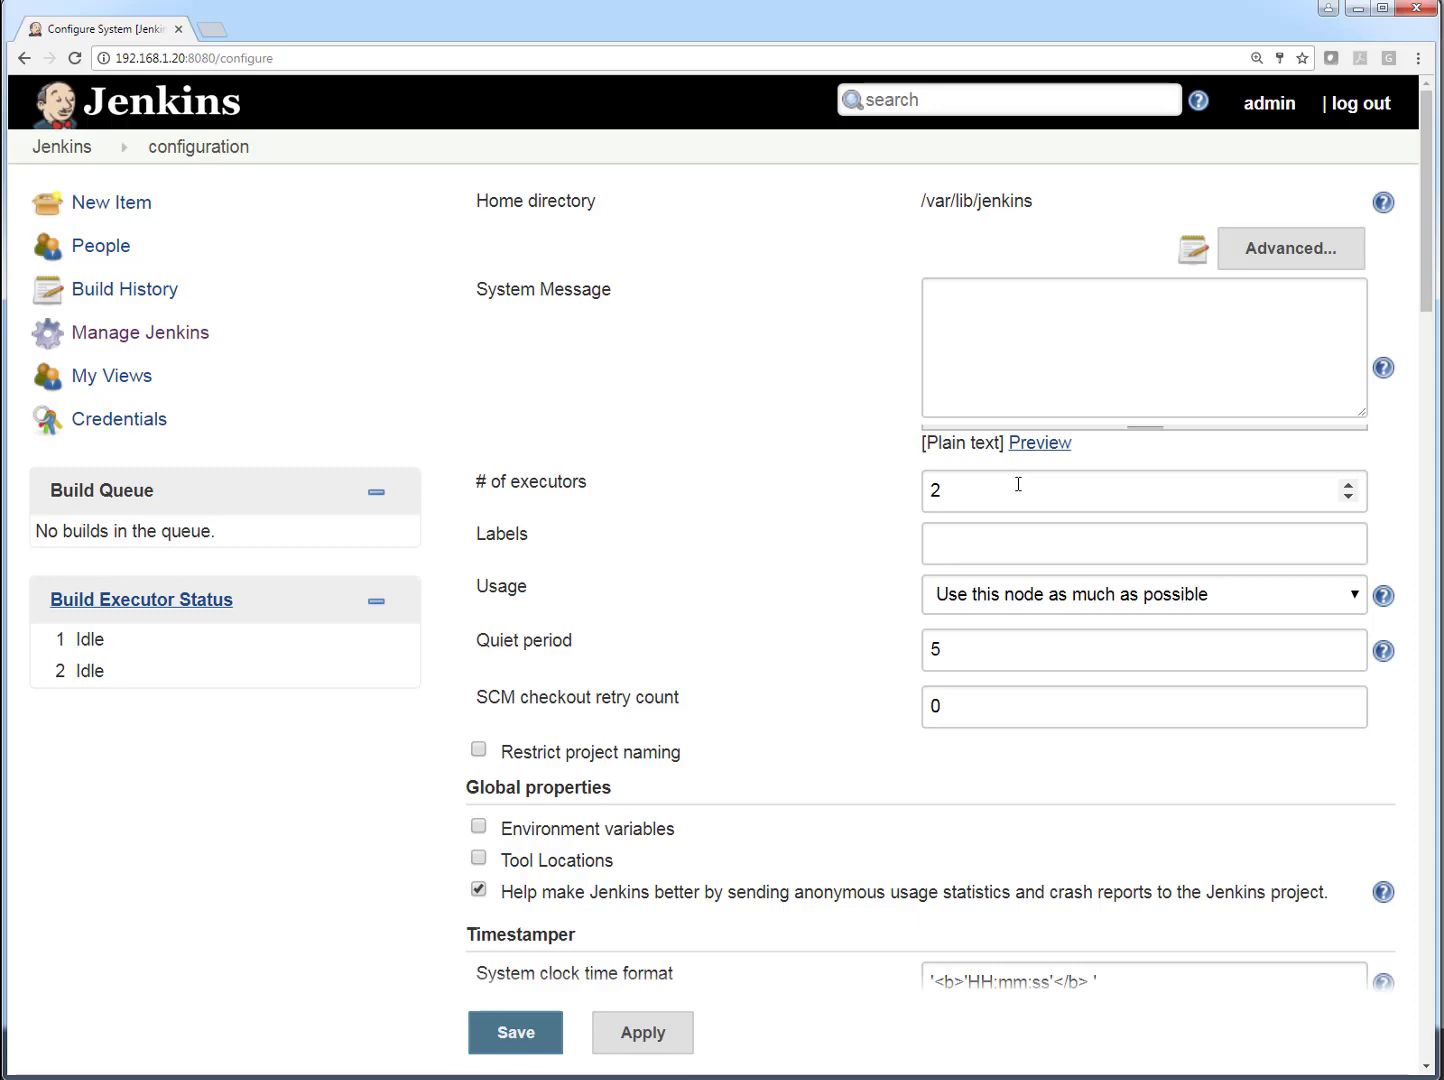
- Enable global environment variables and add a variable named JEN_TEST with the value TEST
{"action": "scroll", "coordinate": [1018, 482], "scroll_direction": "down", "scroll_amount": 3}
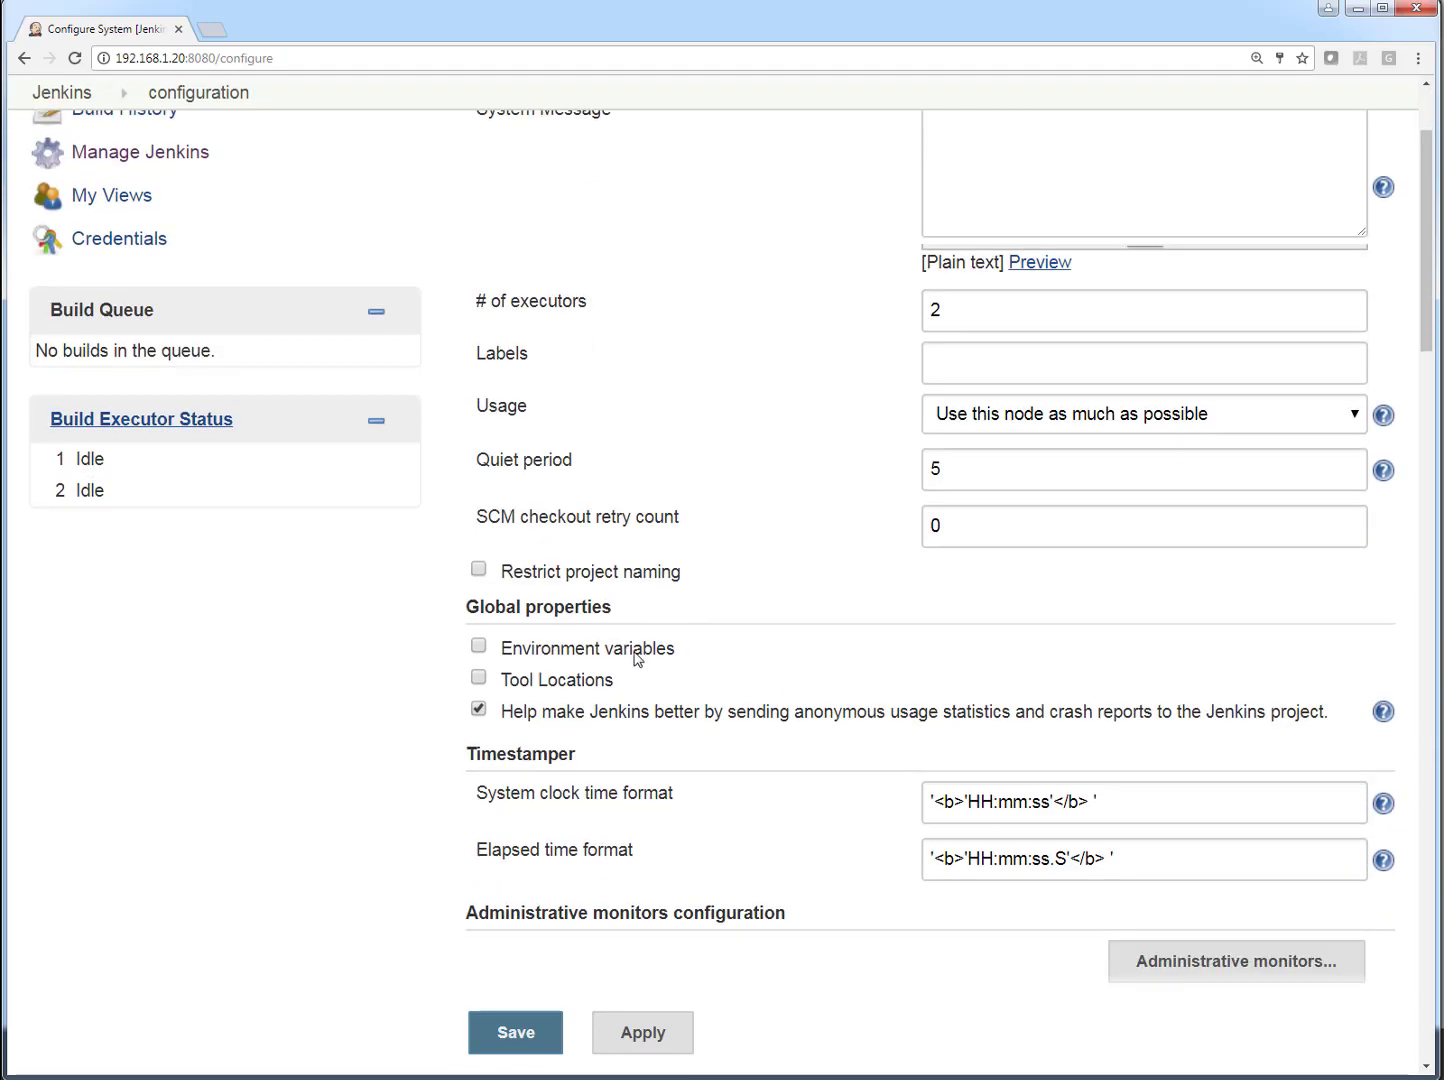
{"action": "left_click", "coordinate": [480, 648]}
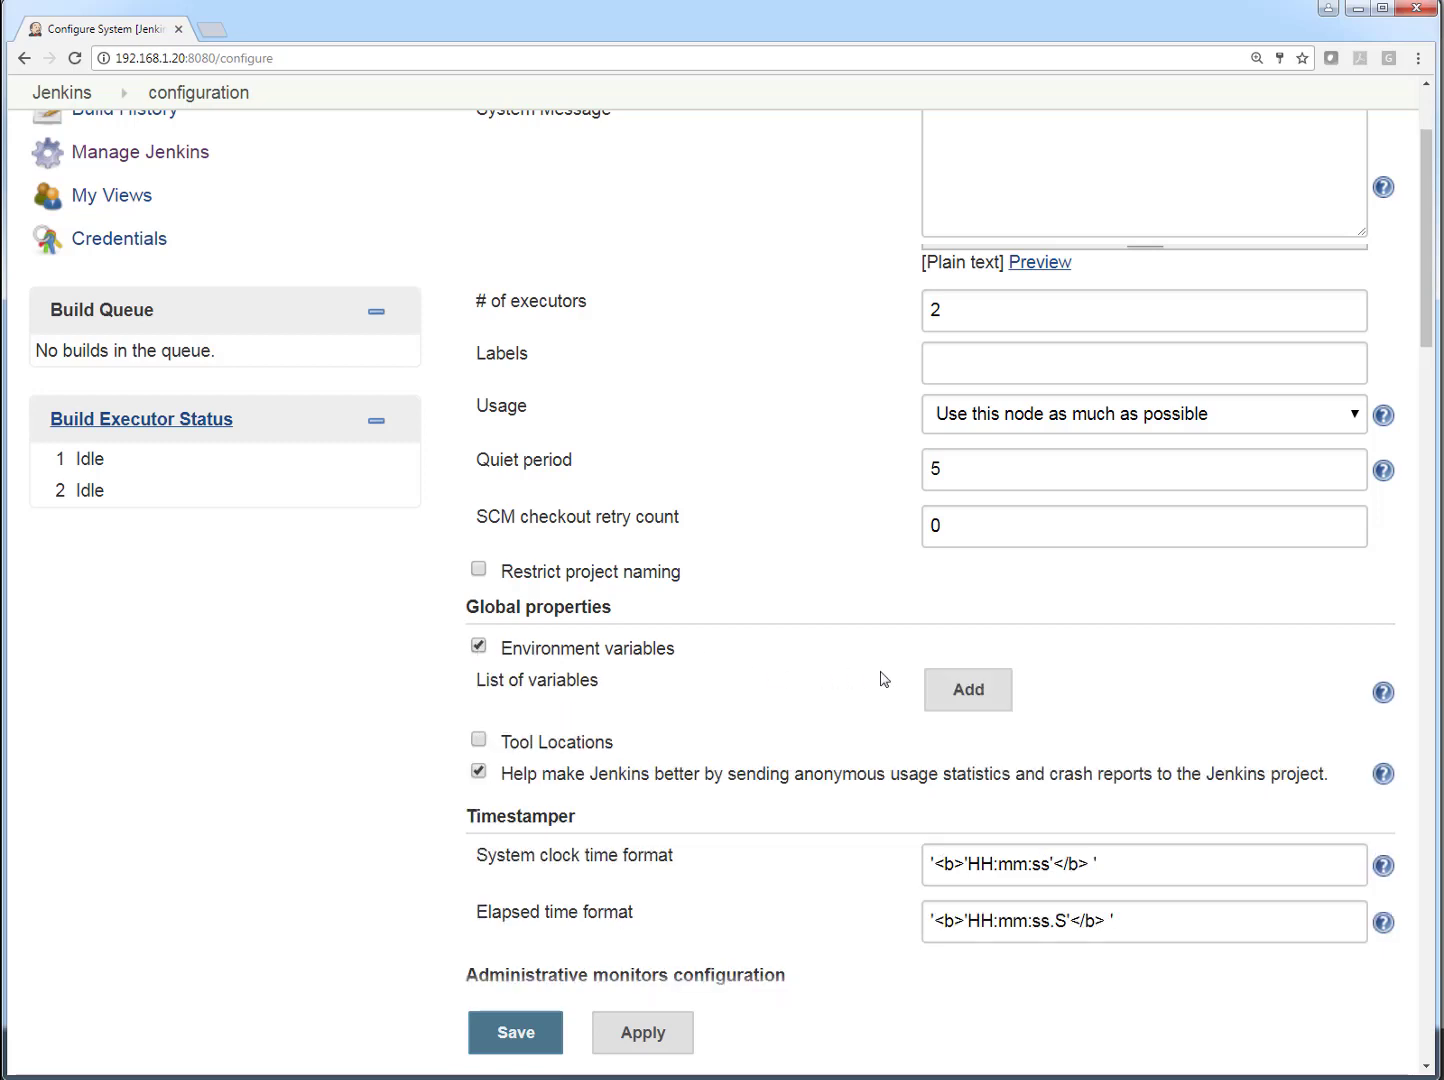
{"action": "left_click", "coordinate": [969, 690]}
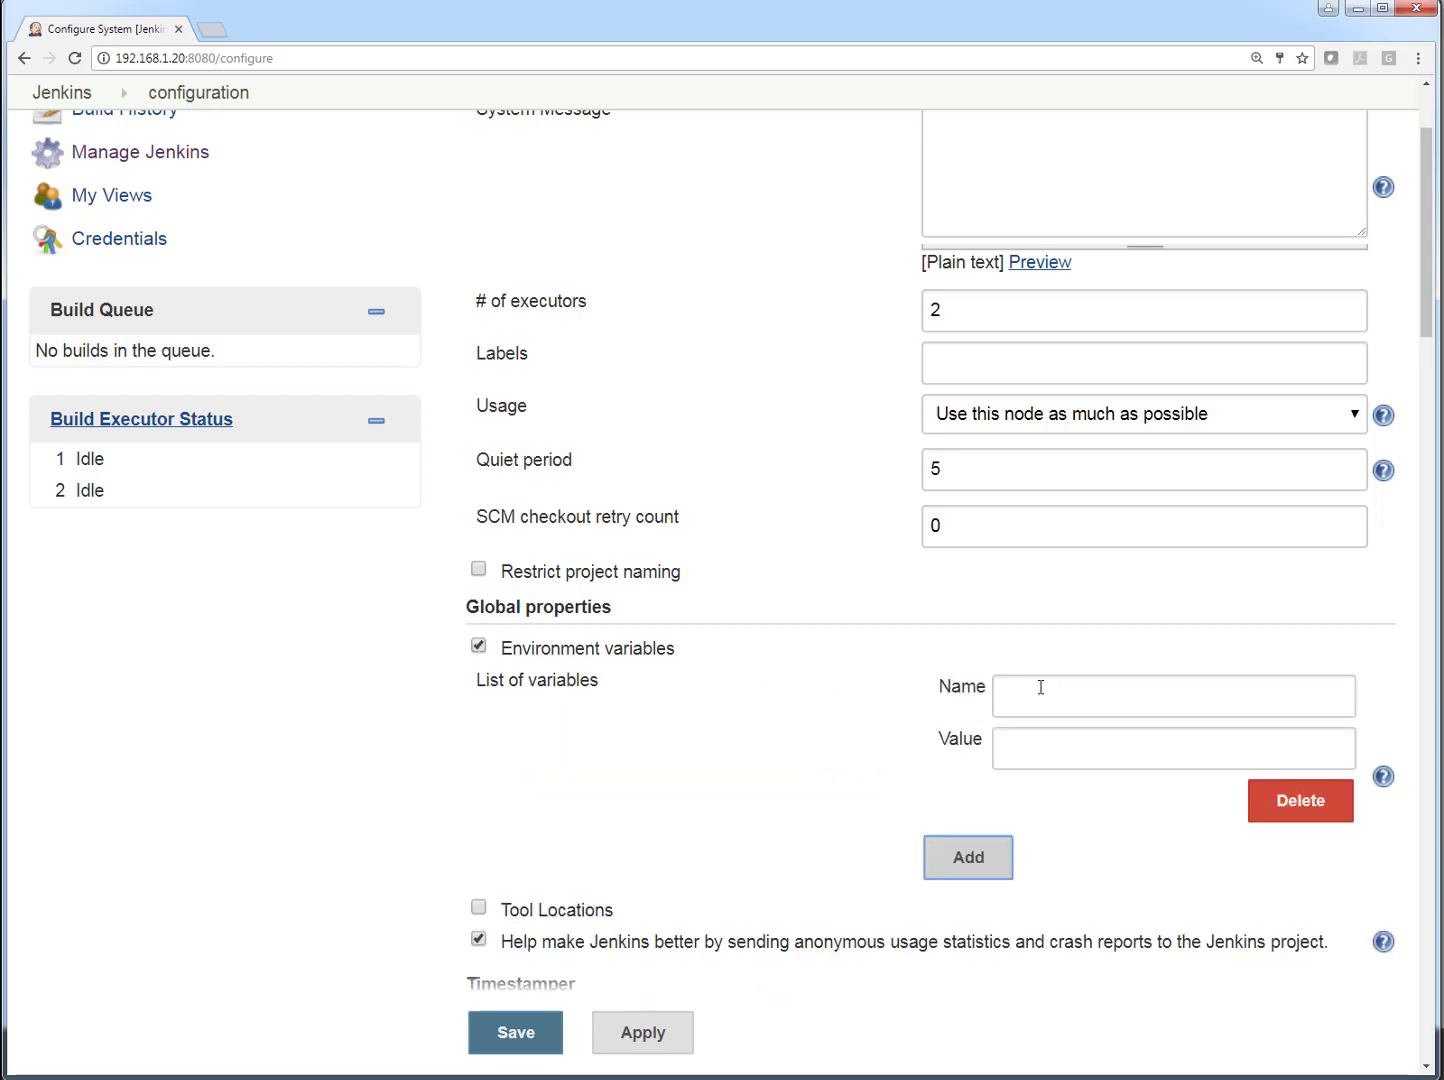
{"action": "left_click", "coordinate": [1054, 678]}
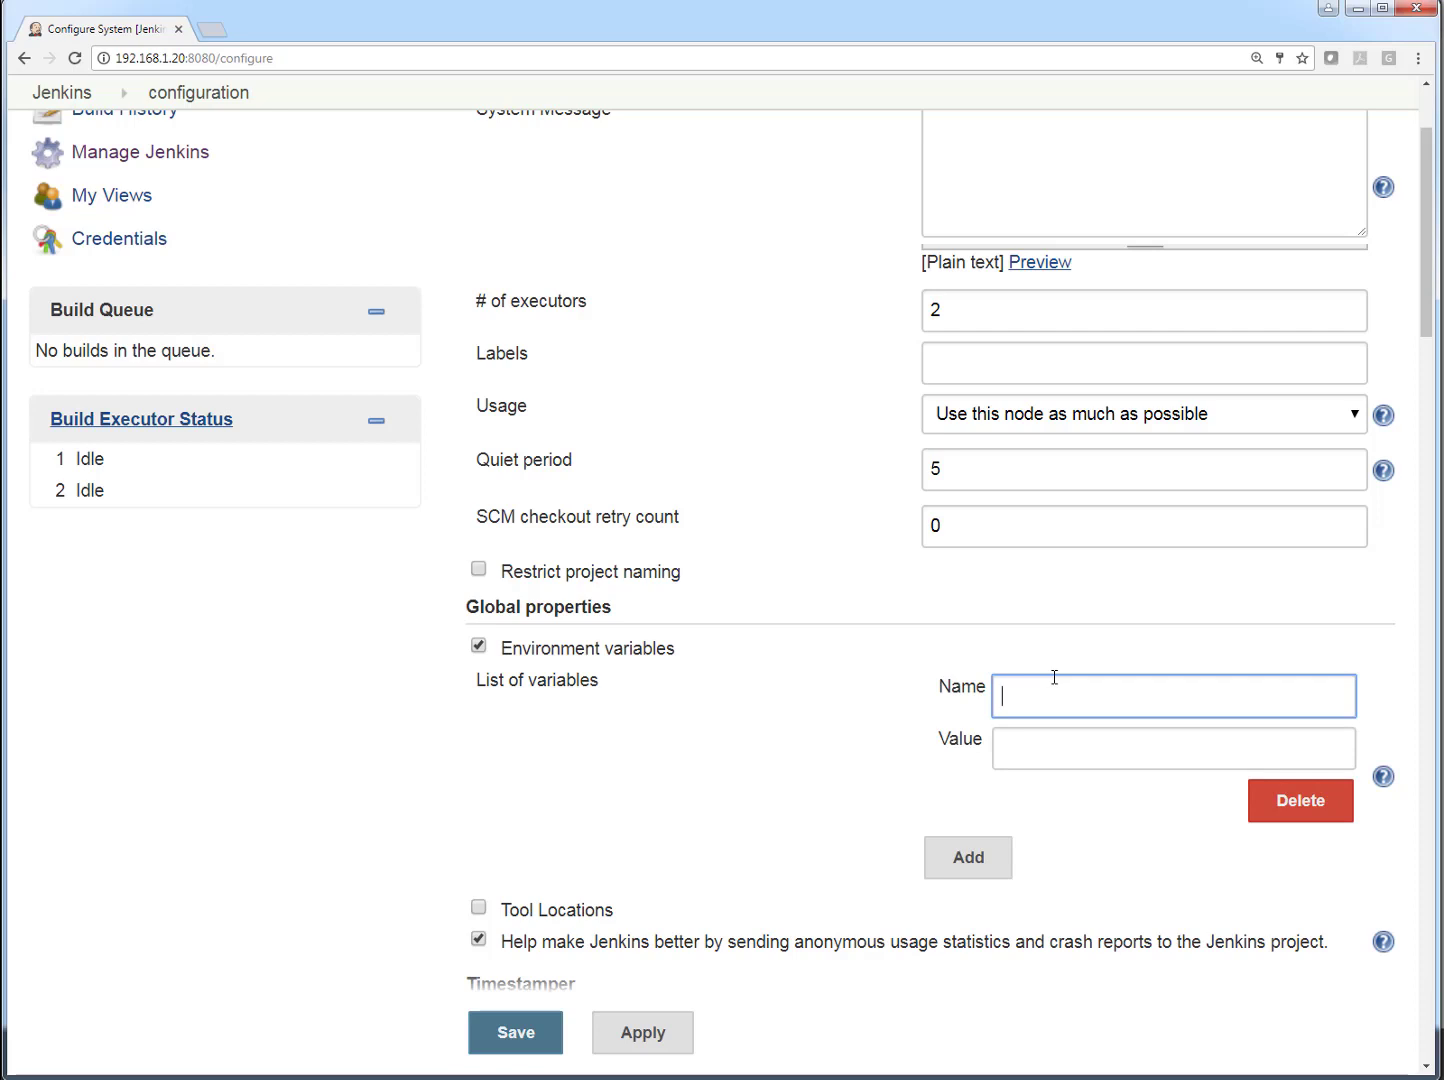
{"action": "type", "text": "JEN_TEST"}
{"action": "left_click", "coordinate": [1070, 744]}
{"action": "type", "text": "TEST"}
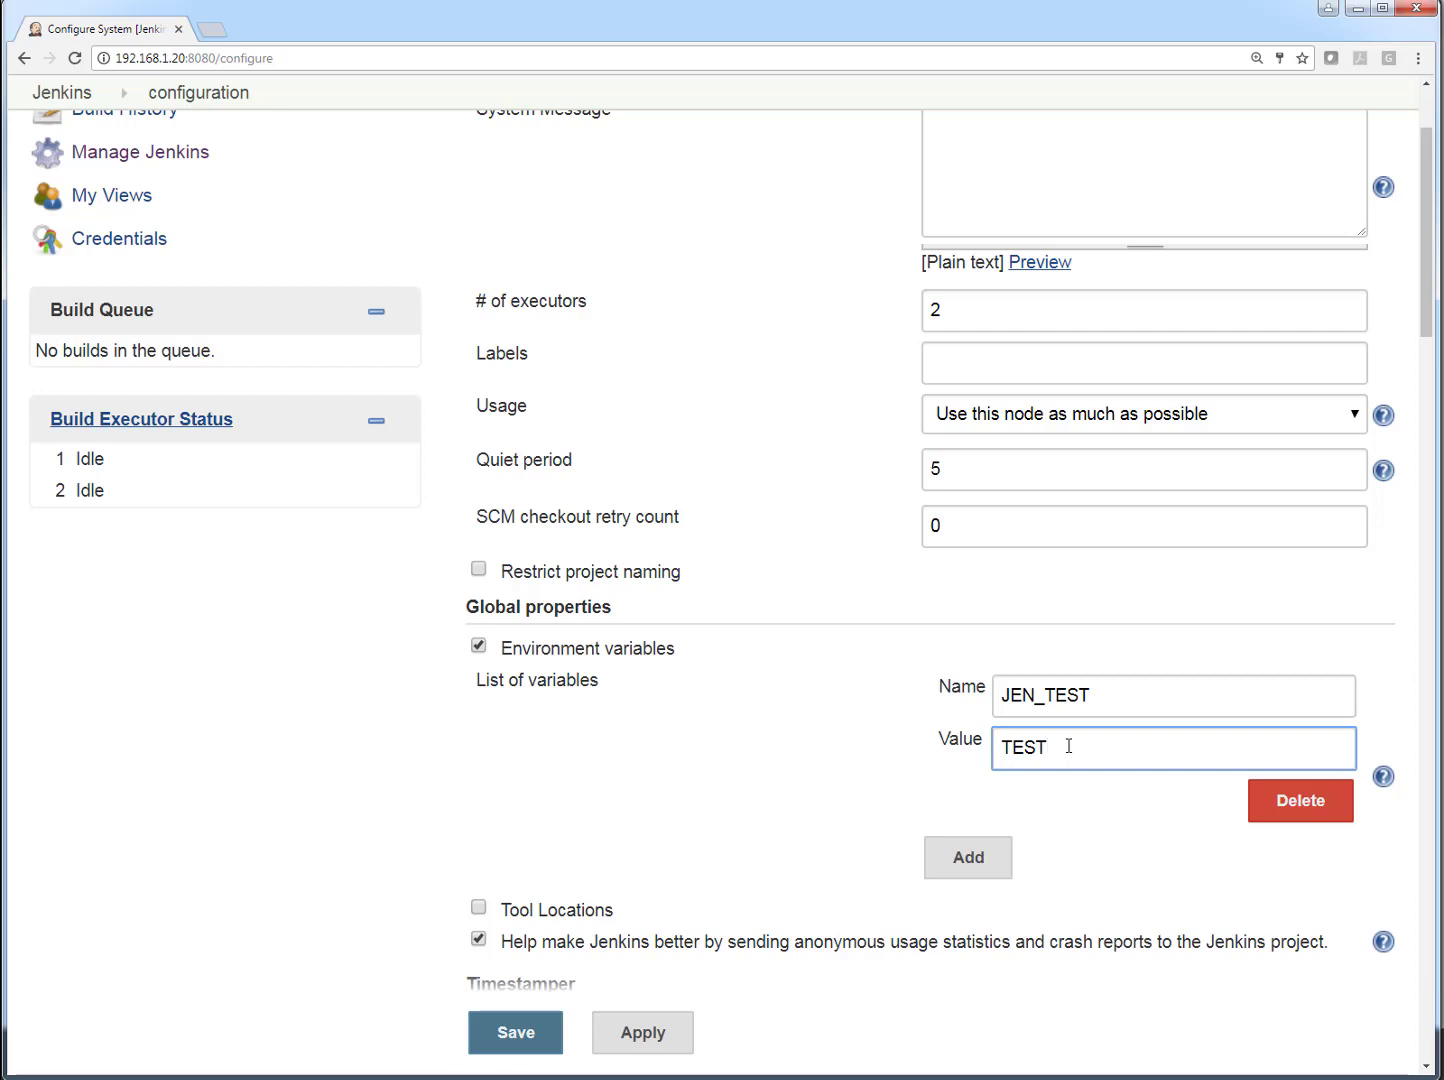
- Add a second global environment variable named ENV with the value TEST and save the configuration
{"action": "left_click", "coordinate": [968, 858]}
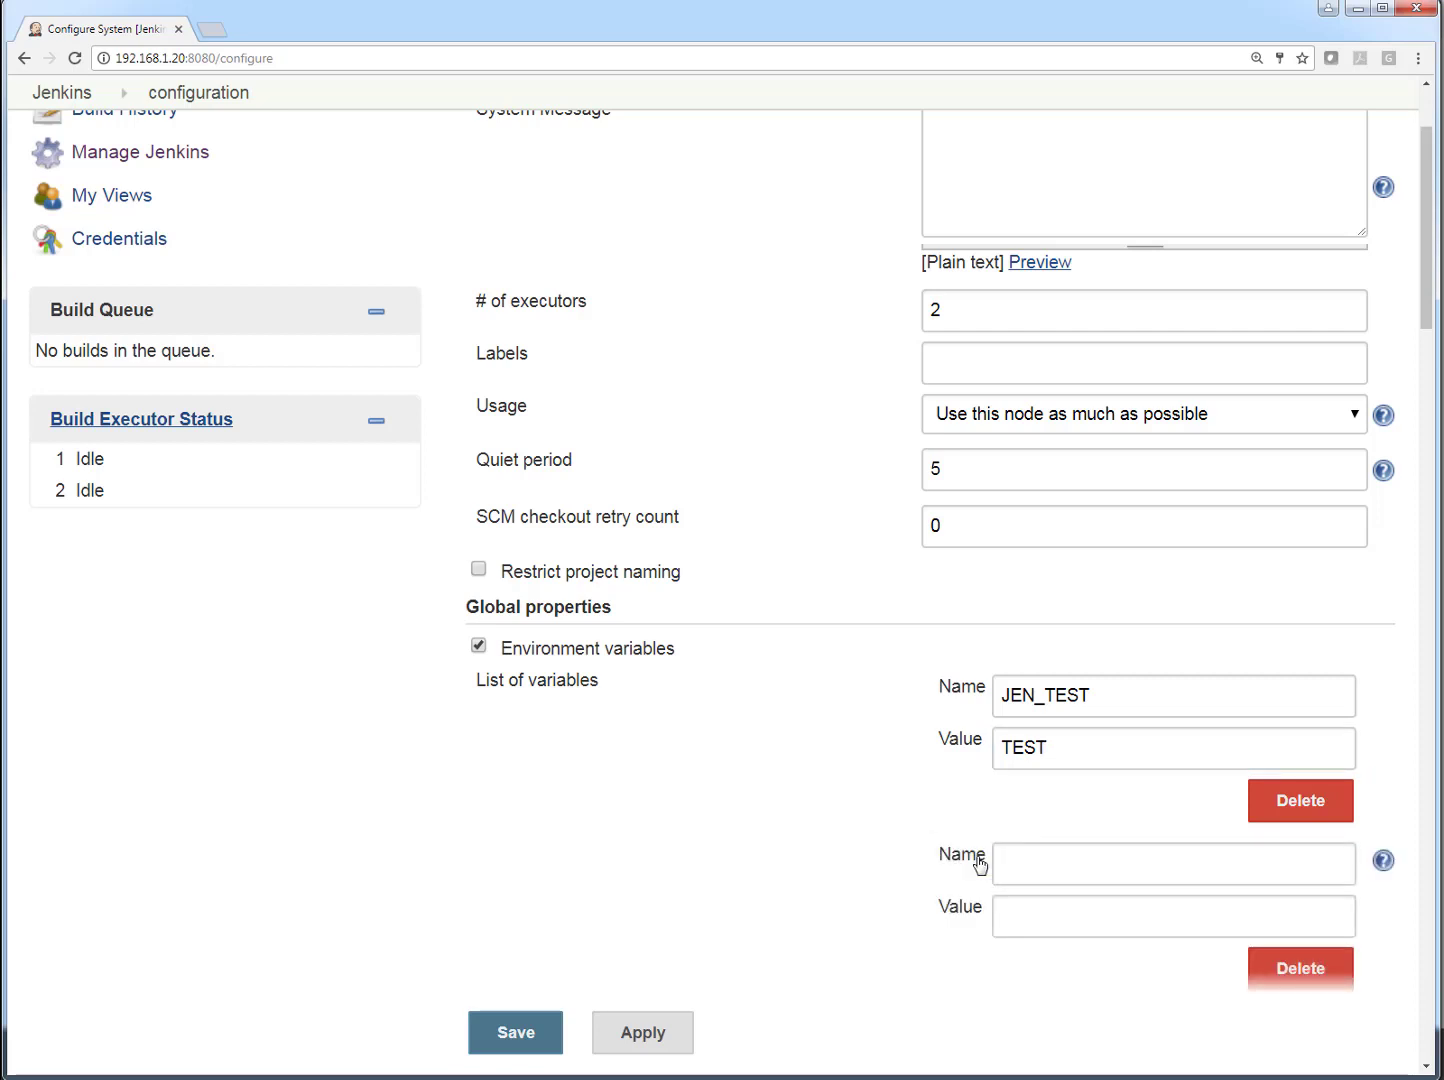
{"action": "left_click", "coordinate": [1086, 864]}
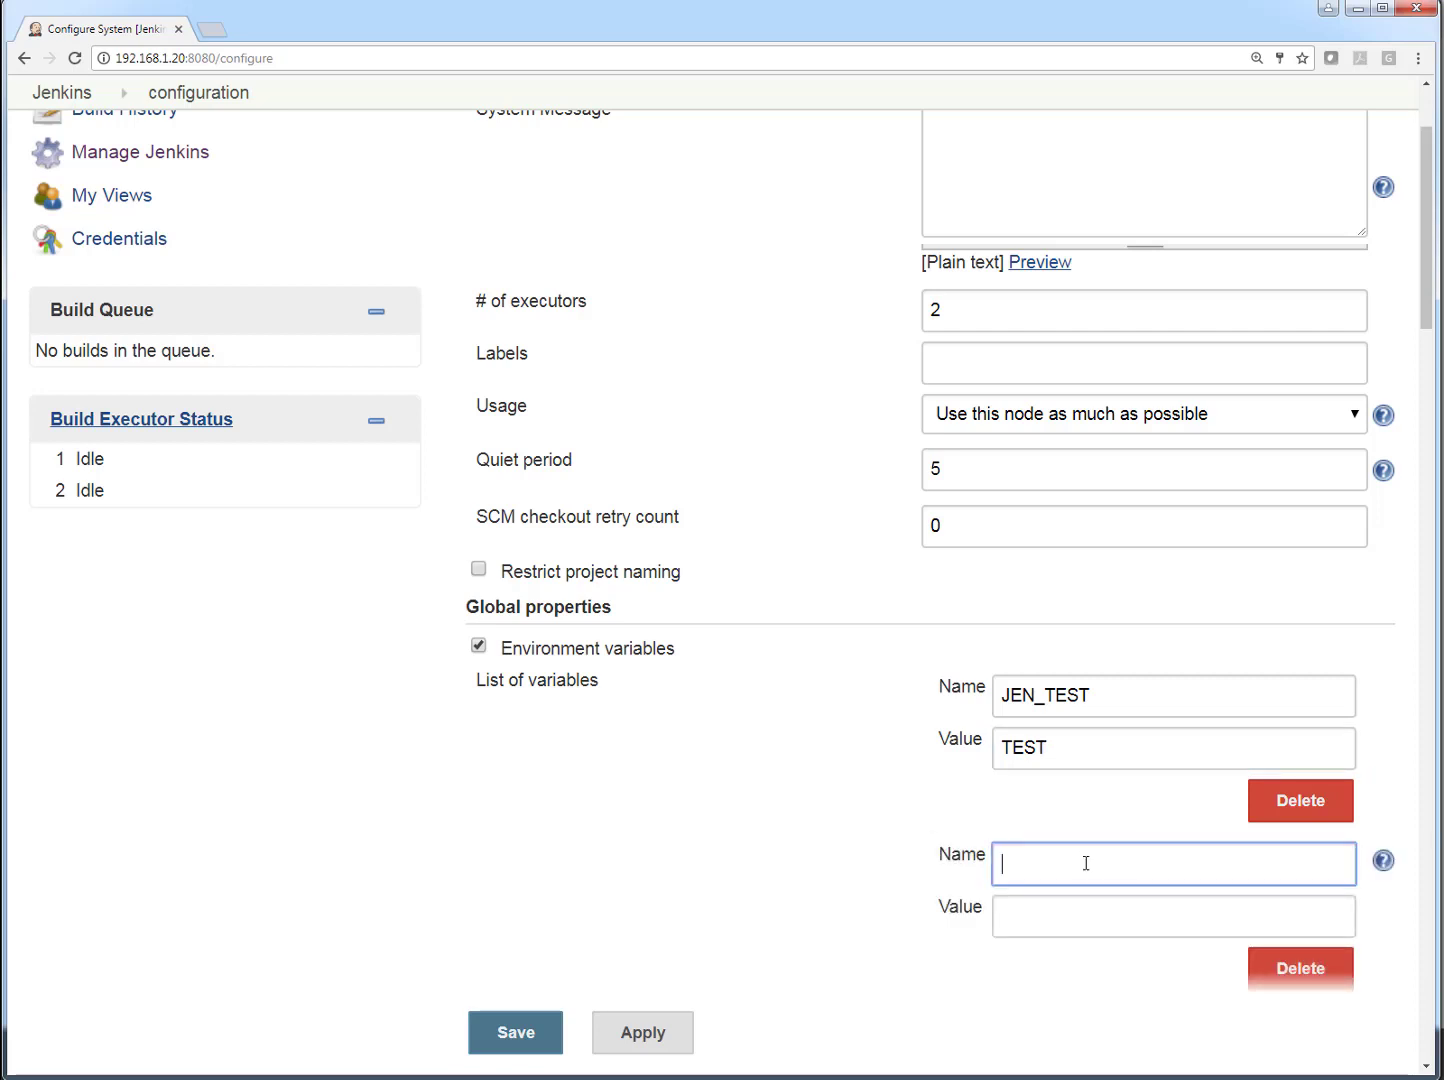
{"action": "type", "text": "ENV"}
{"action": "key", "text": "Tab"}
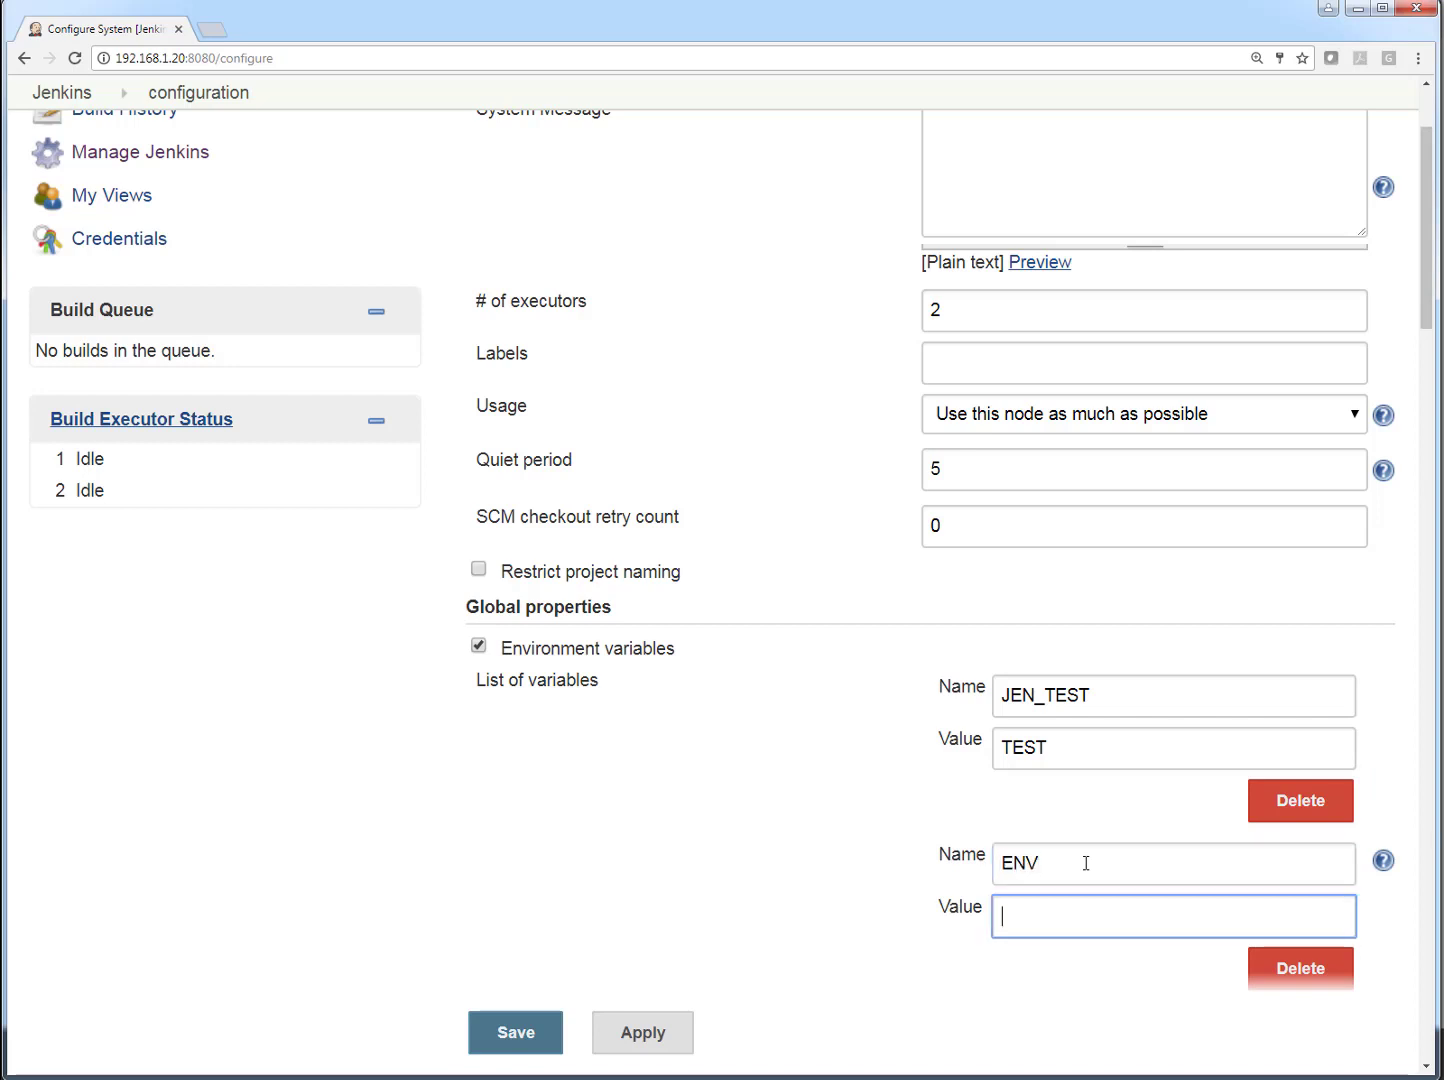
{"action": "type", "text": "TEST"}
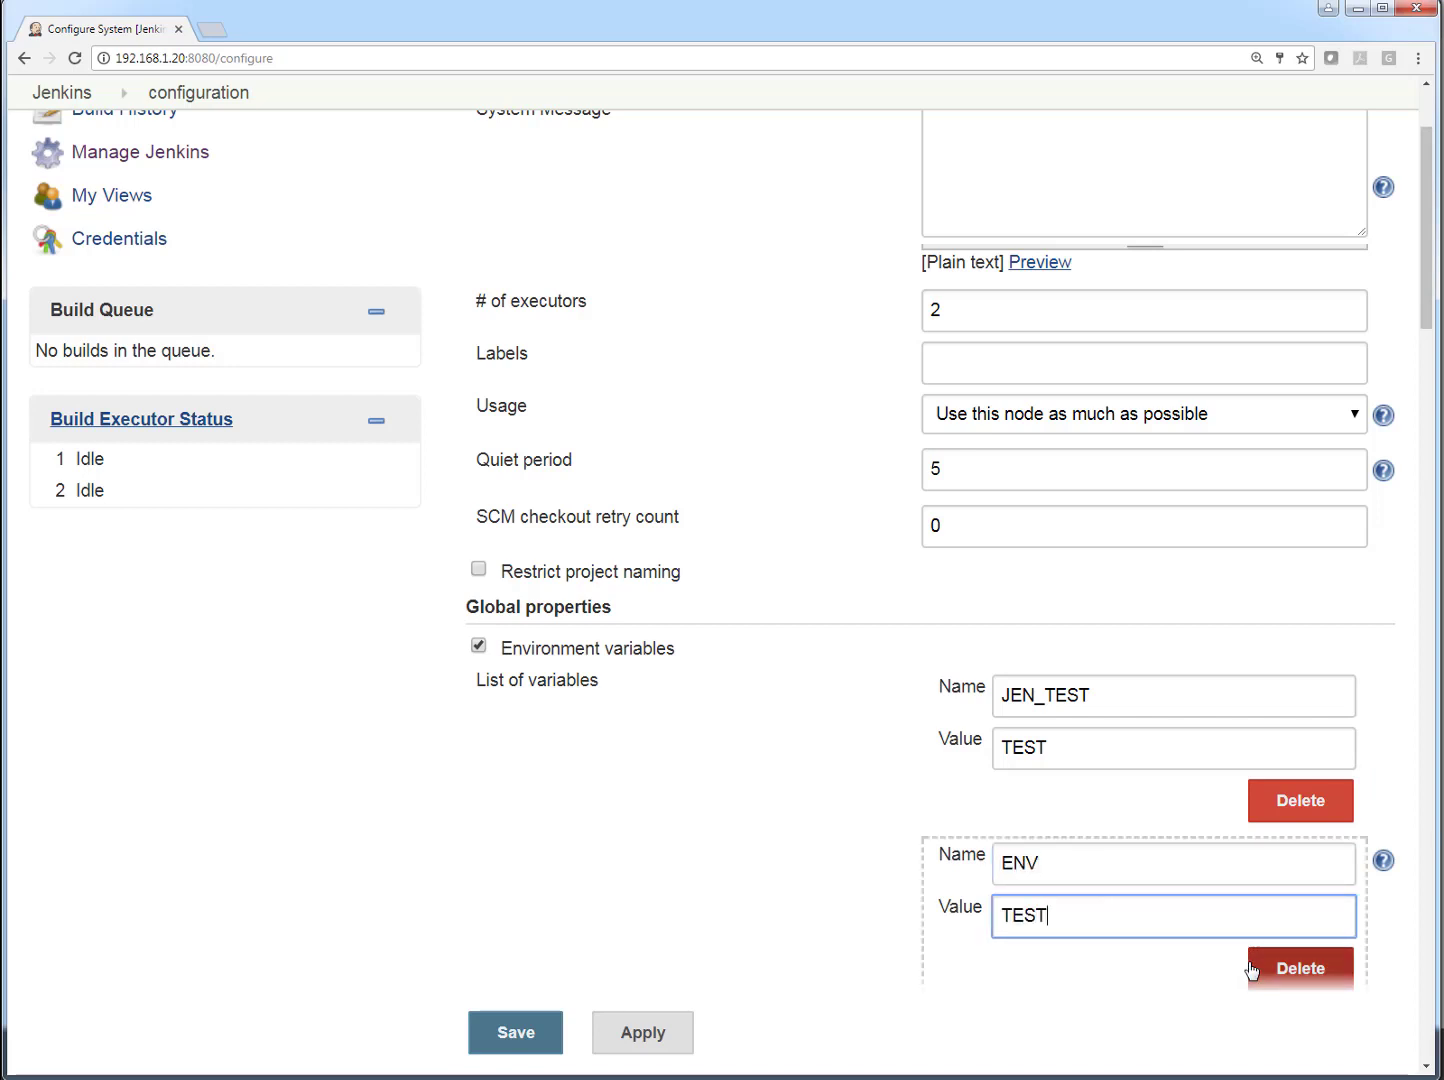
{"action": "left_click", "coordinate": [546, 1043]}
- Disable auto refresh on the dashboard and reopen the Configure System page
{"action": "scroll", "coordinate": [745, 925], "scroll_direction": "down", "scroll_amount": 2}
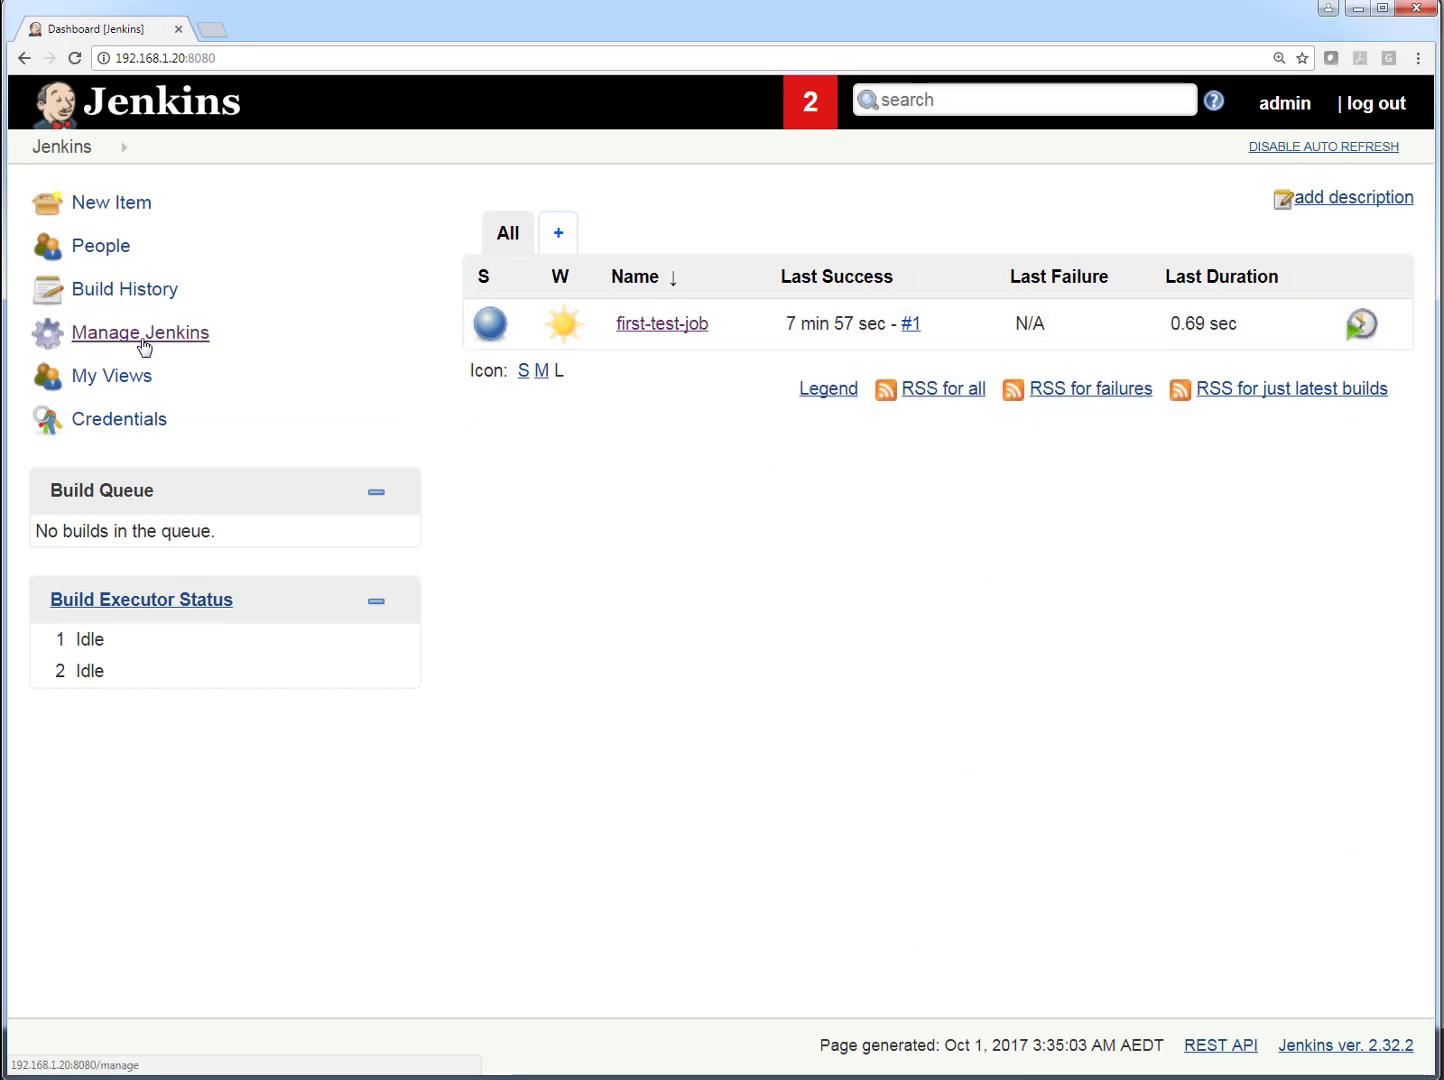
{"action": "left_click", "coordinate": [1343, 147]}
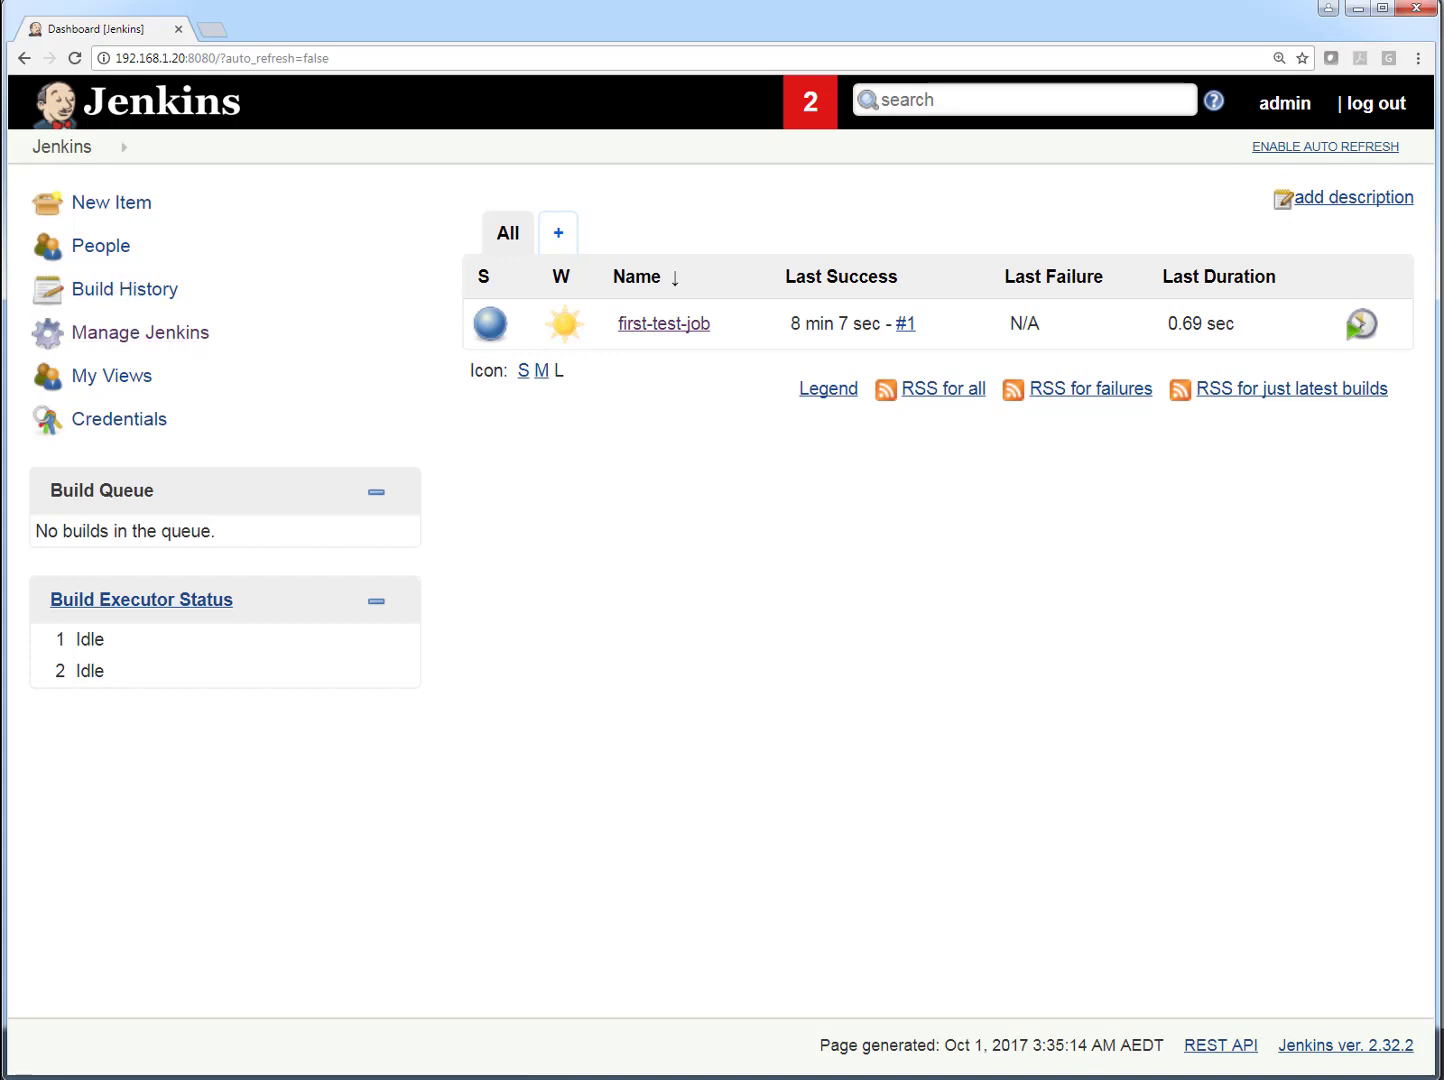
{"action": "left_click", "coordinate": [134, 339]}
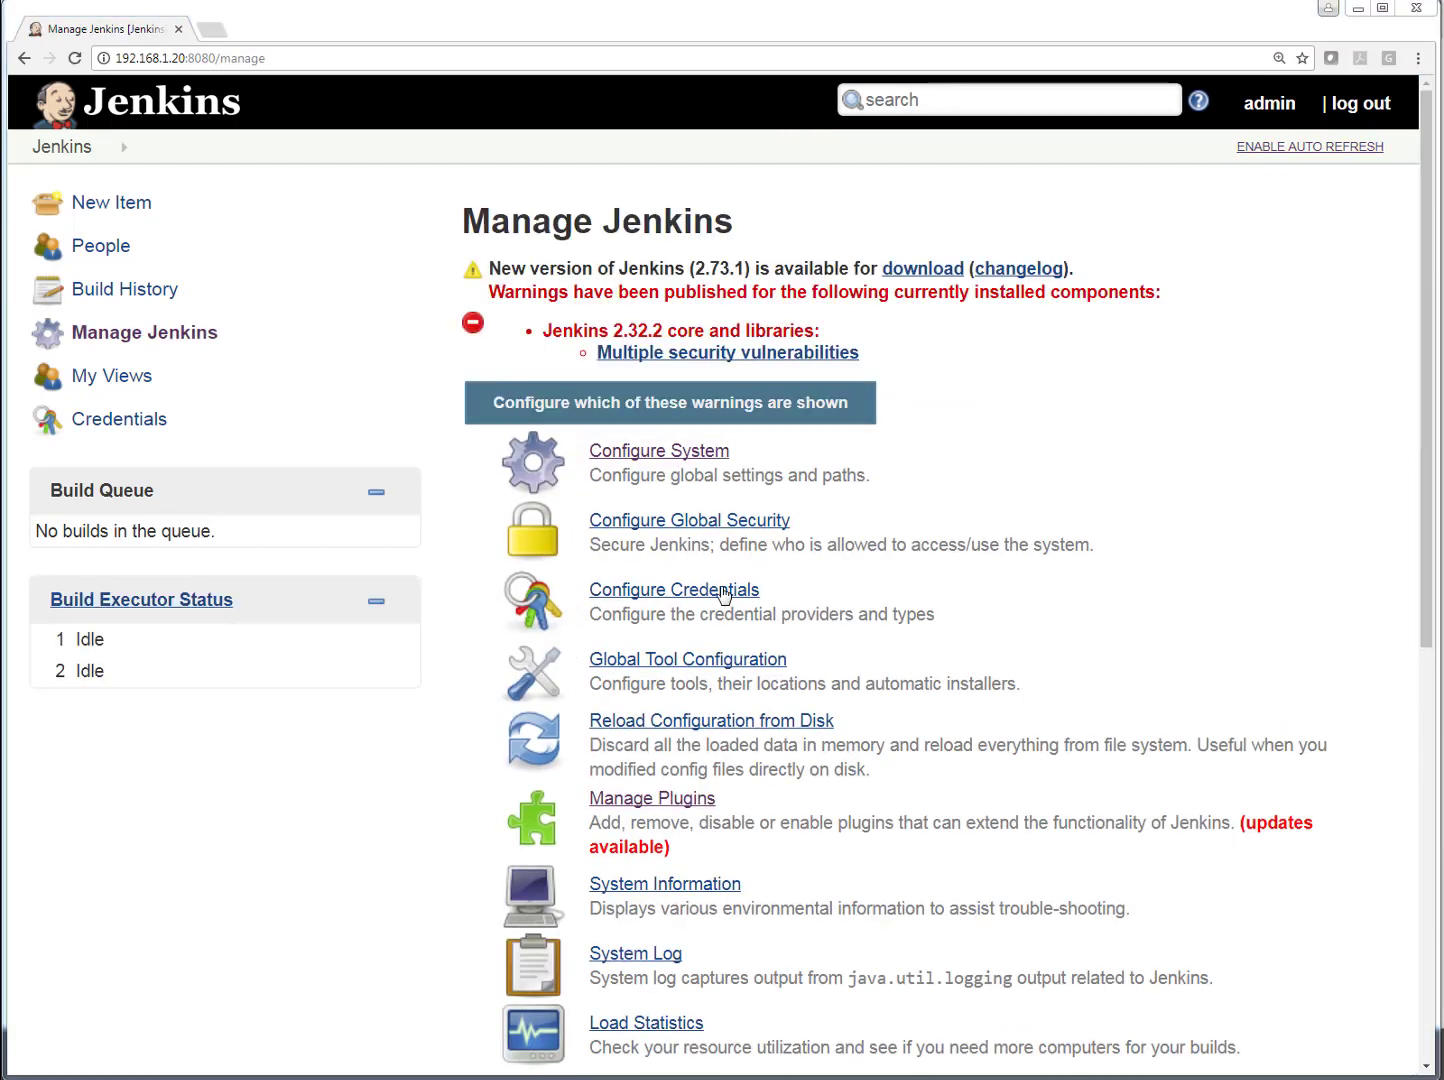
{"action": "left_click", "coordinate": [676, 454]}
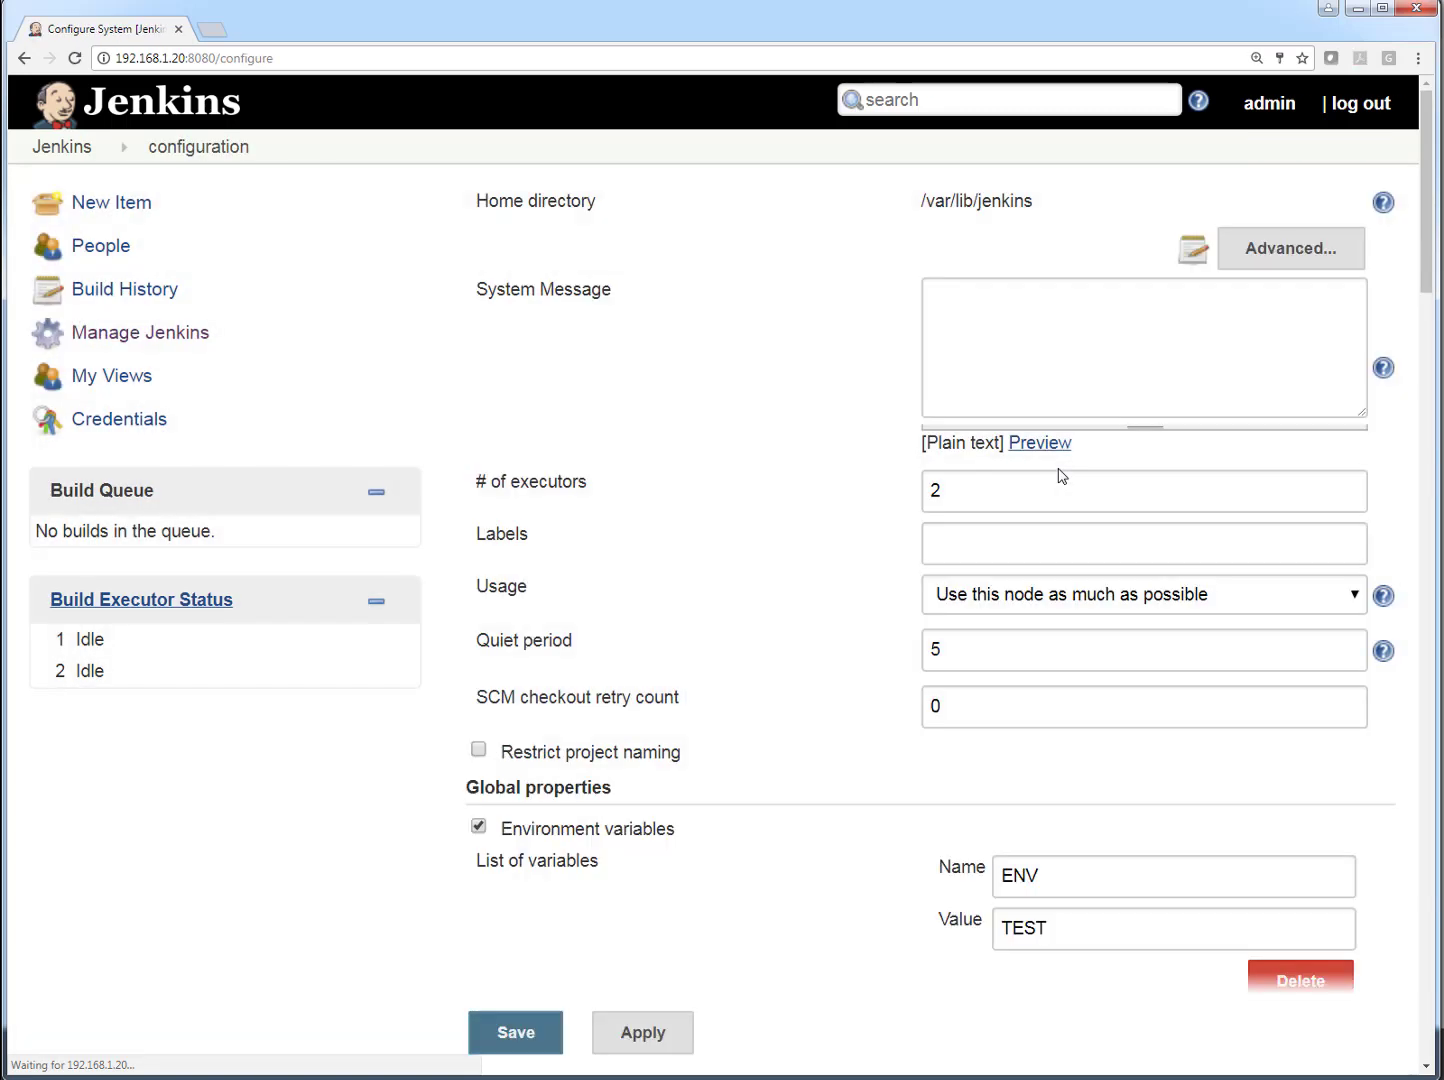
- Review the saved environment variables, the Timestamper formats and the Jenkins Location settings, including the Jenkins URL
{"action": "scroll", "coordinate": [835, 639], "scroll_direction": "down", "scroll_amount": 4}
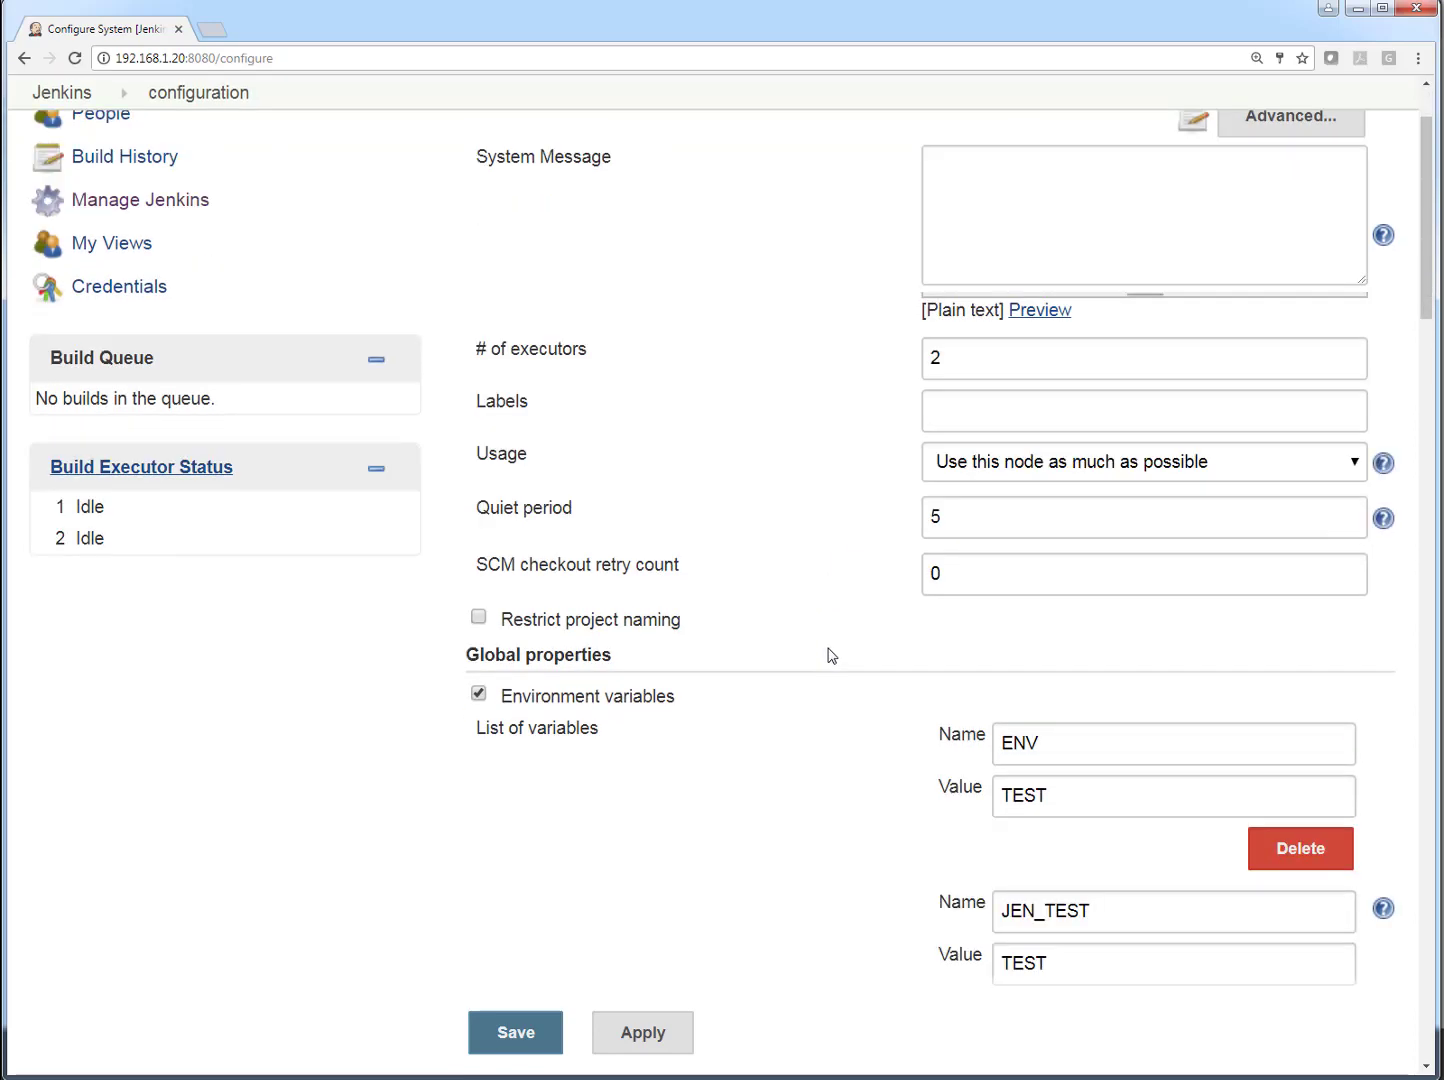
{"action": "scroll", "coordinate": [890, 652], "scroll_direction": "down", "scroll_amount": 4}
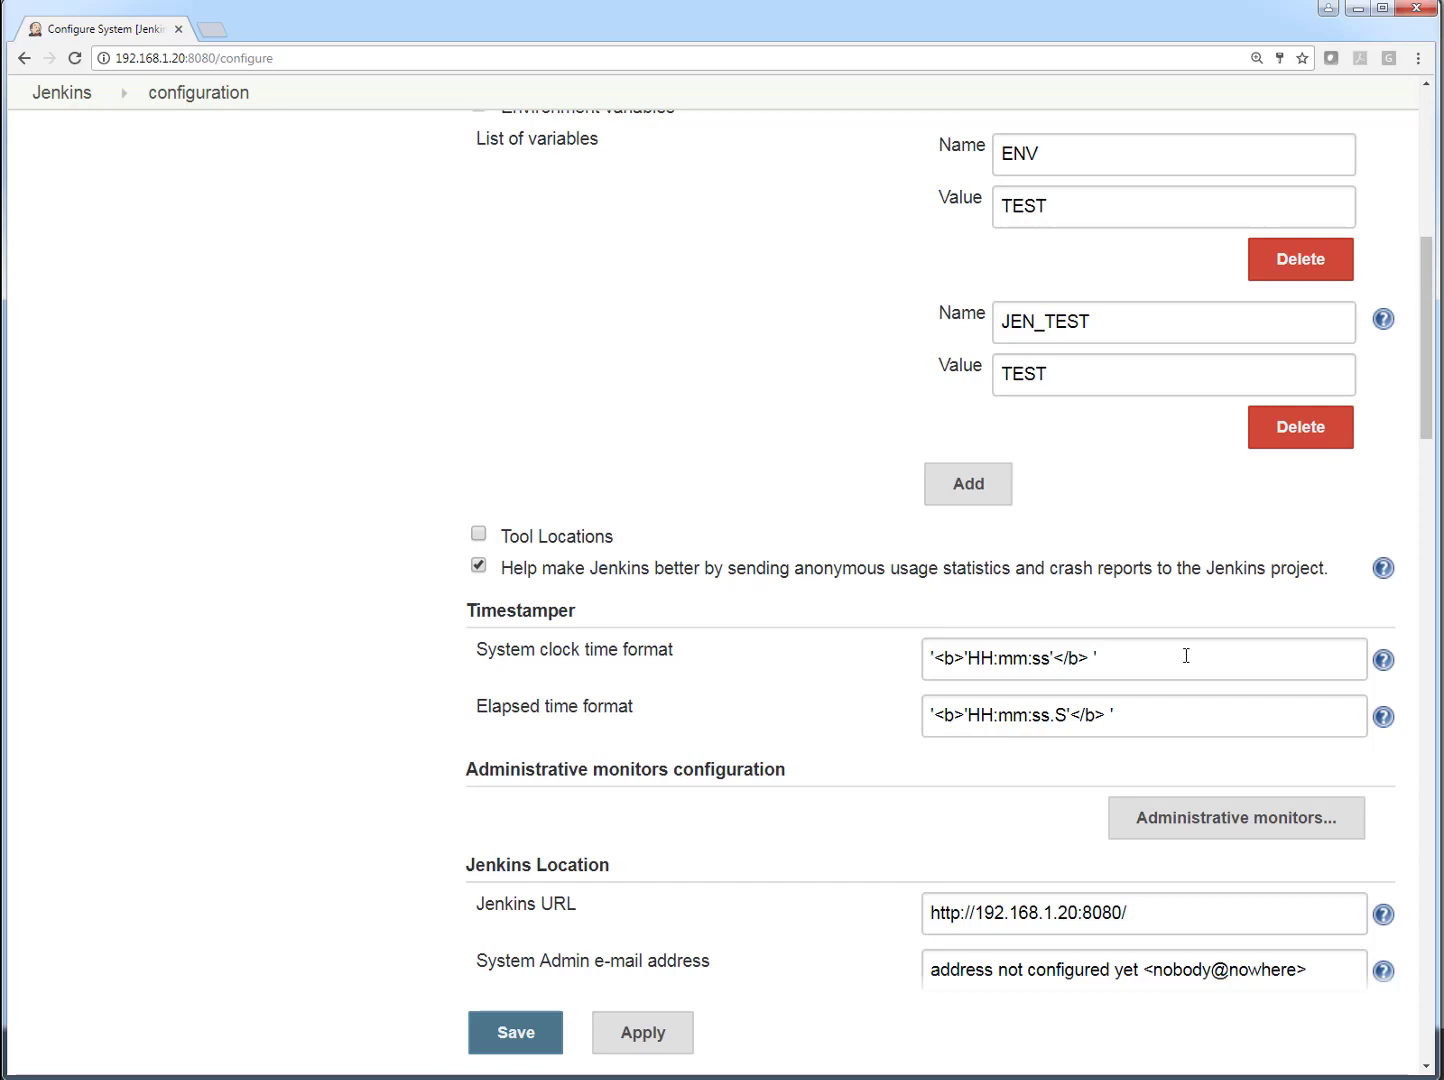
{"action": "scroll", "coordinate": [920, 594], "scroll_direction": "down", "scroll_amount": 3}
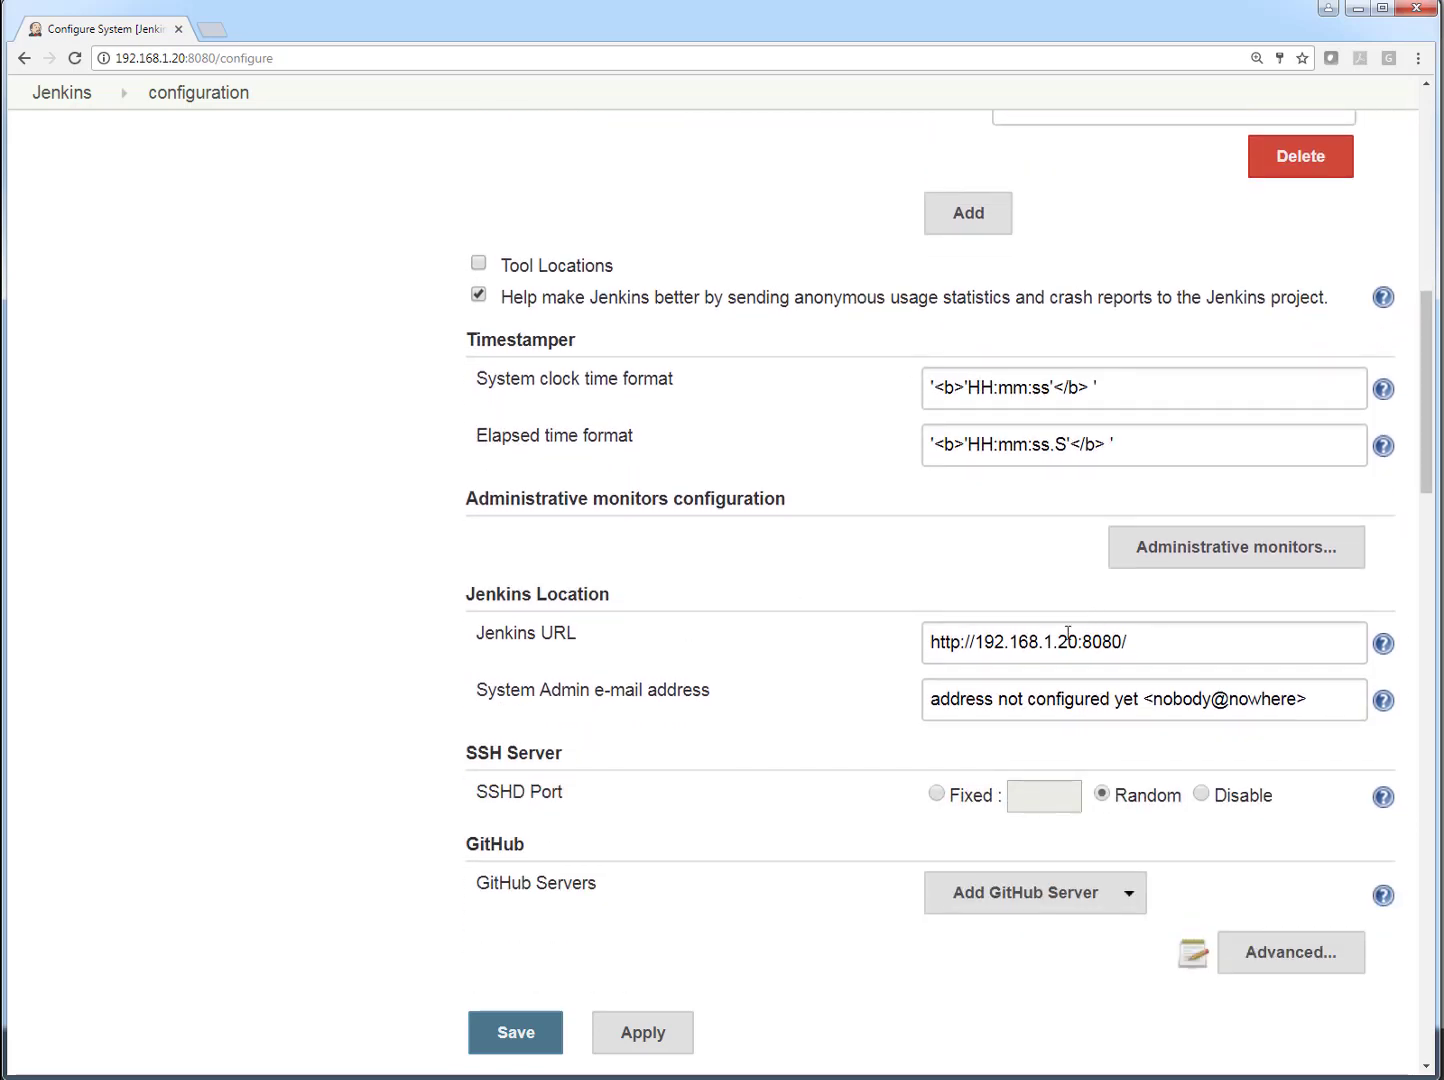
{"action": "left_click_drag", "start_coordinate": [1147, 646], "coordinate": [902, 647]}
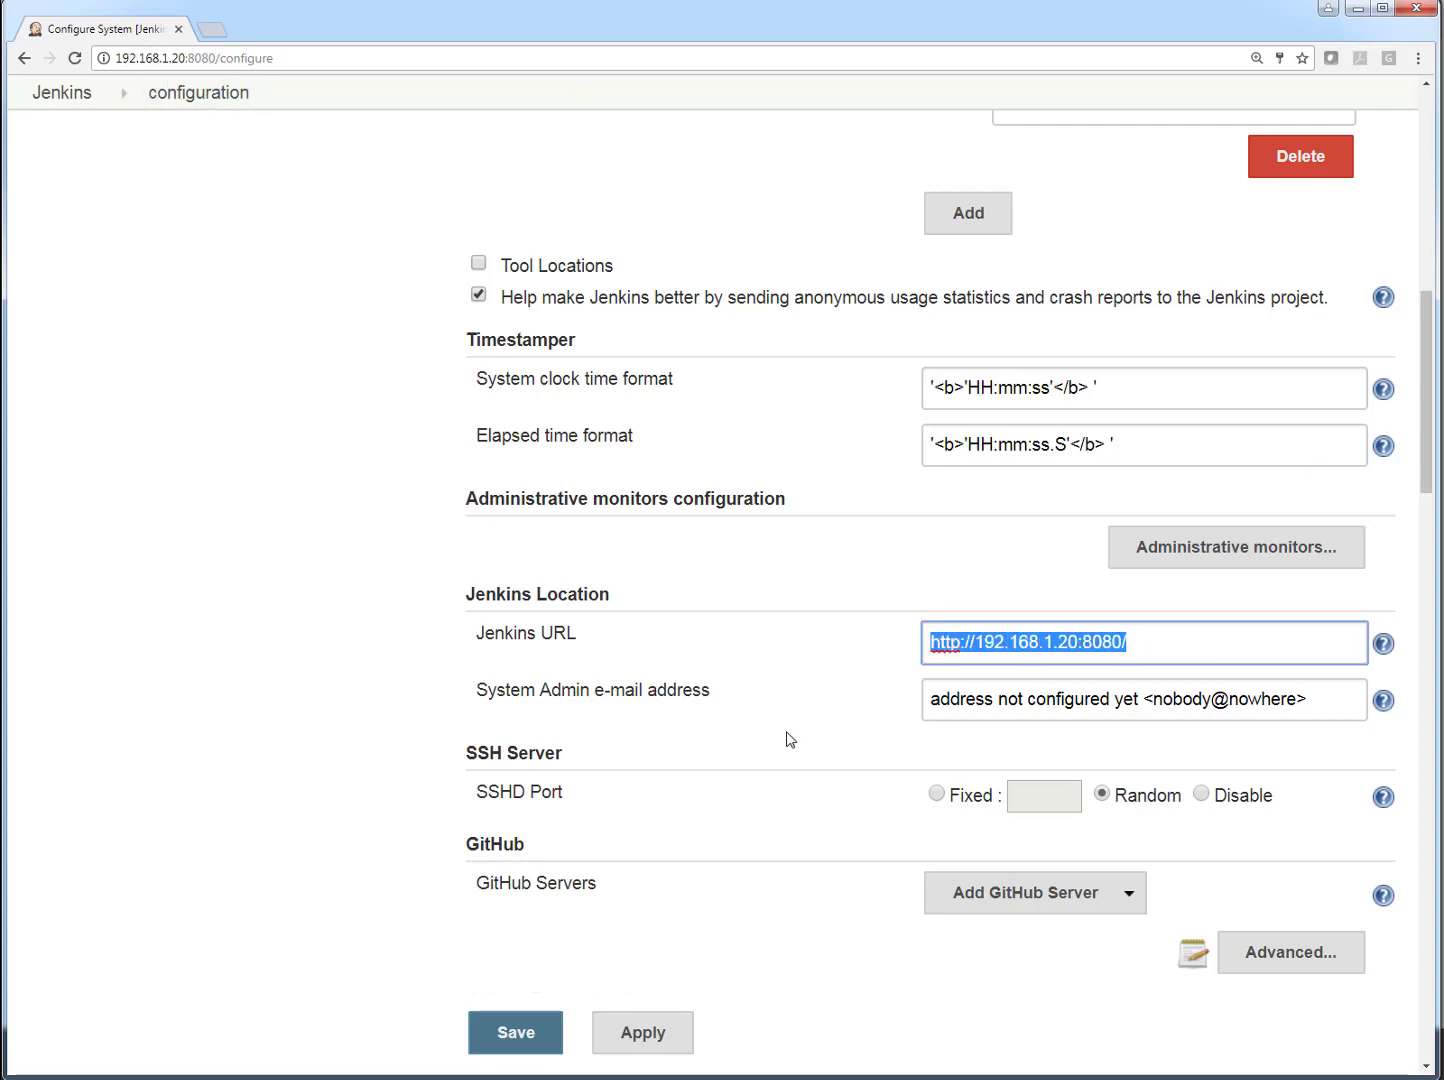
{"action": "left_click", "coordinate": [847, 724]}
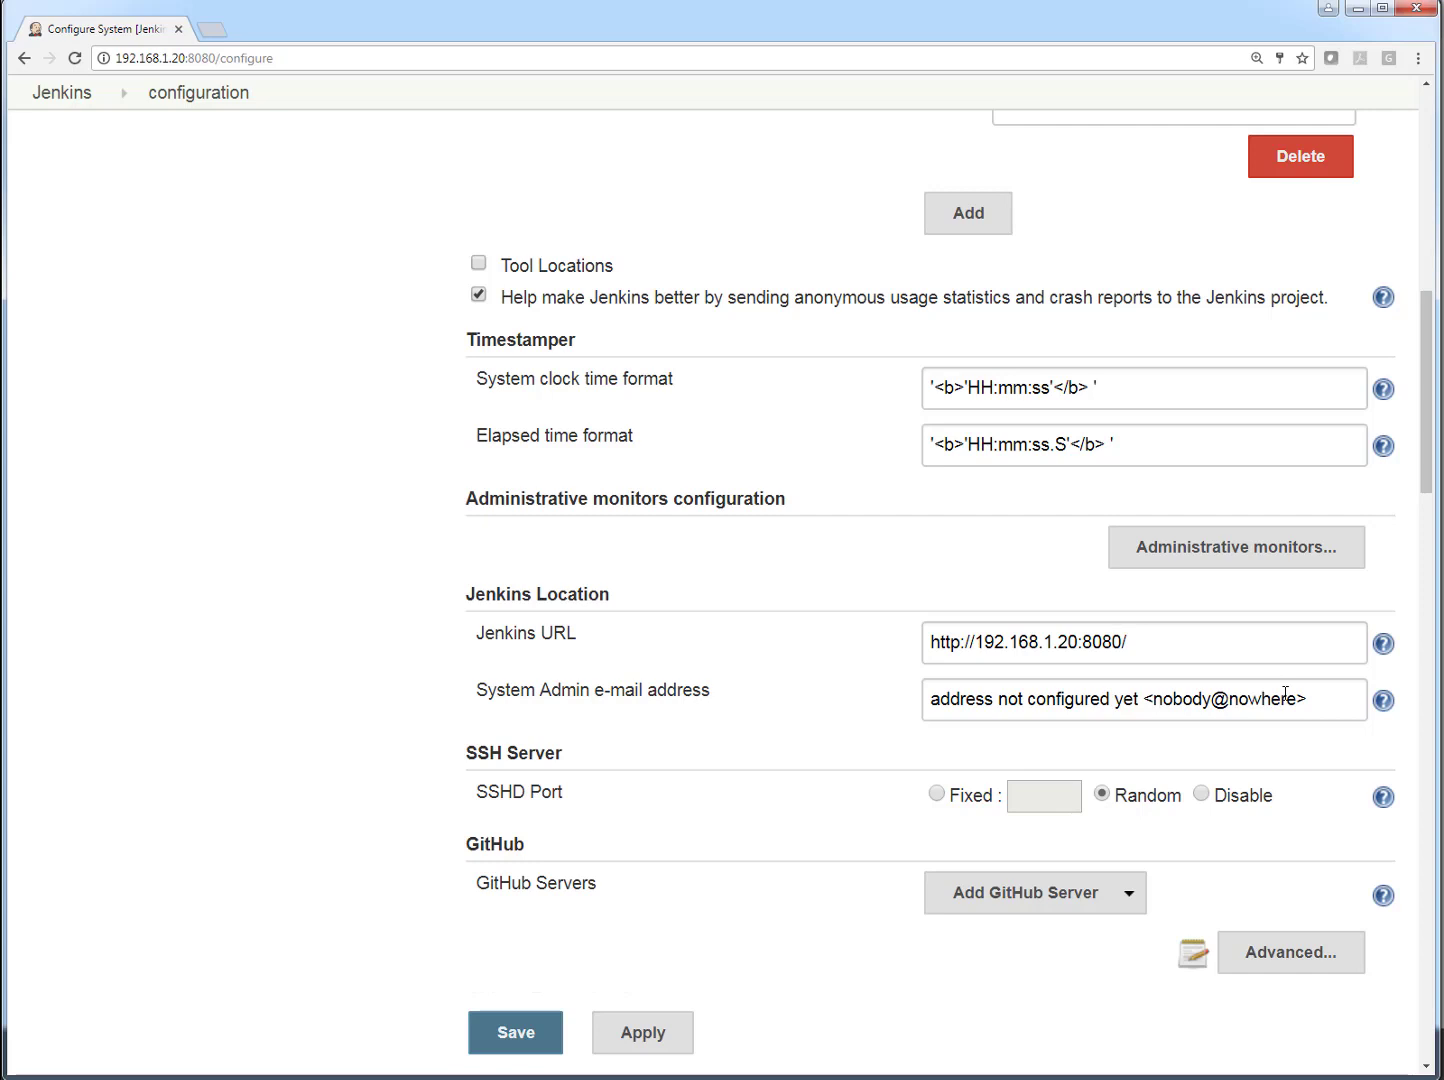
{"action": "scroll", "coordinate": [1285, 694], "scroll_direction": "down", "scroll_amount": 2}
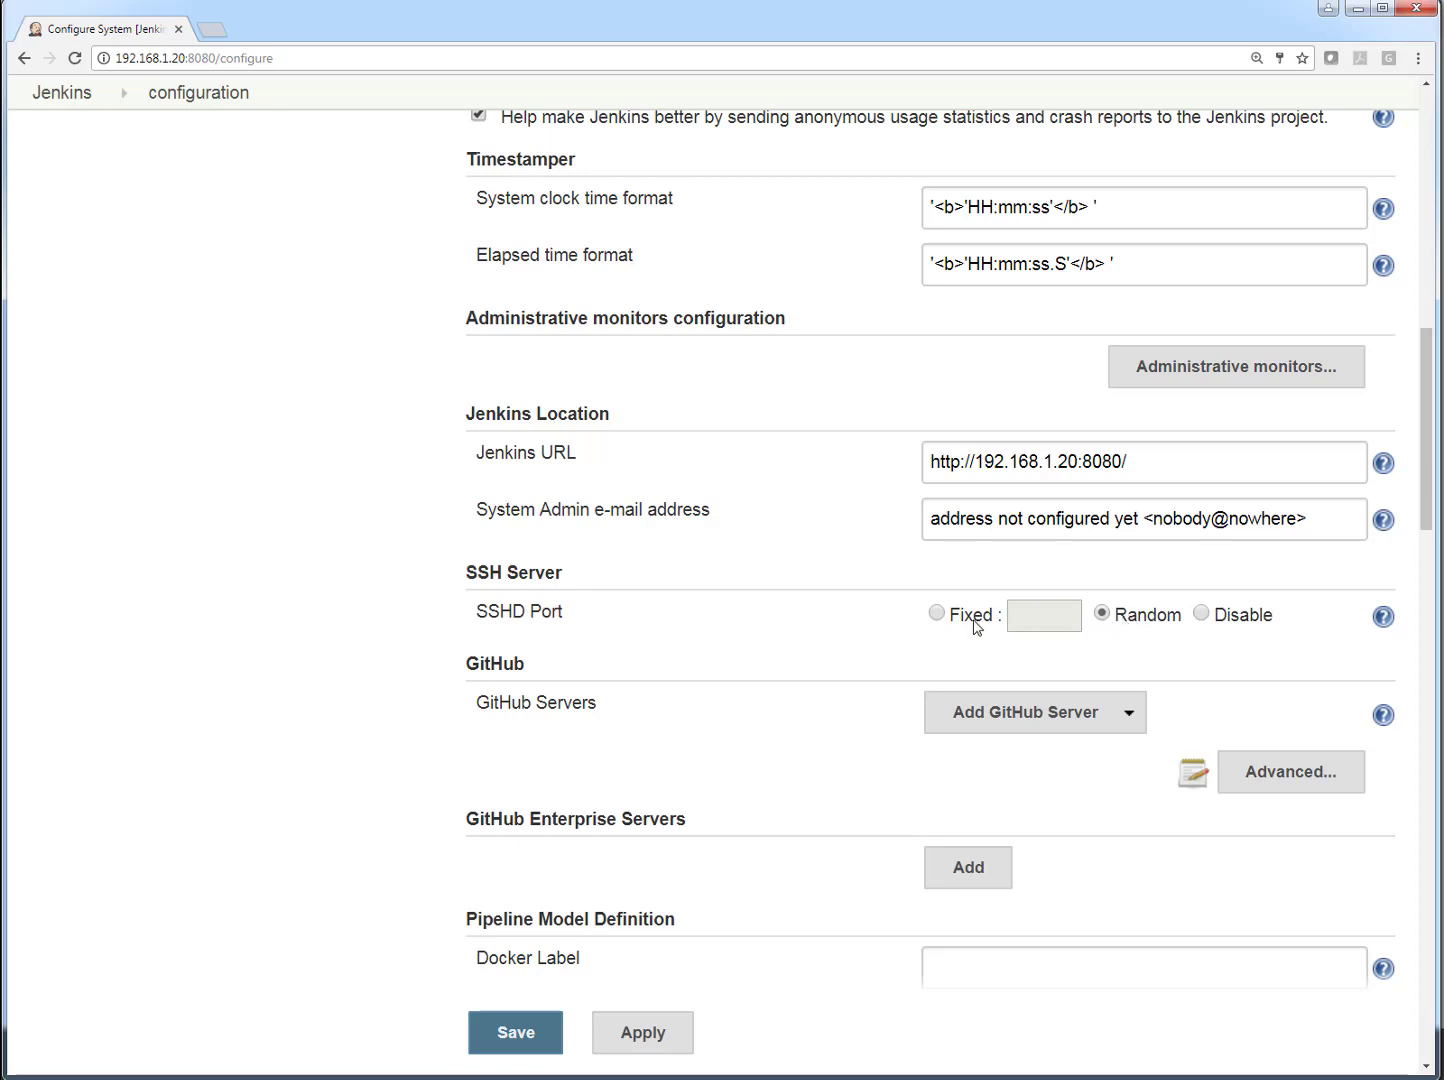
- Try a fixed SSHD port of 2222 for the SSH server and restore the Random option
{"action": "left_click", "coordinate": [936, 613]}
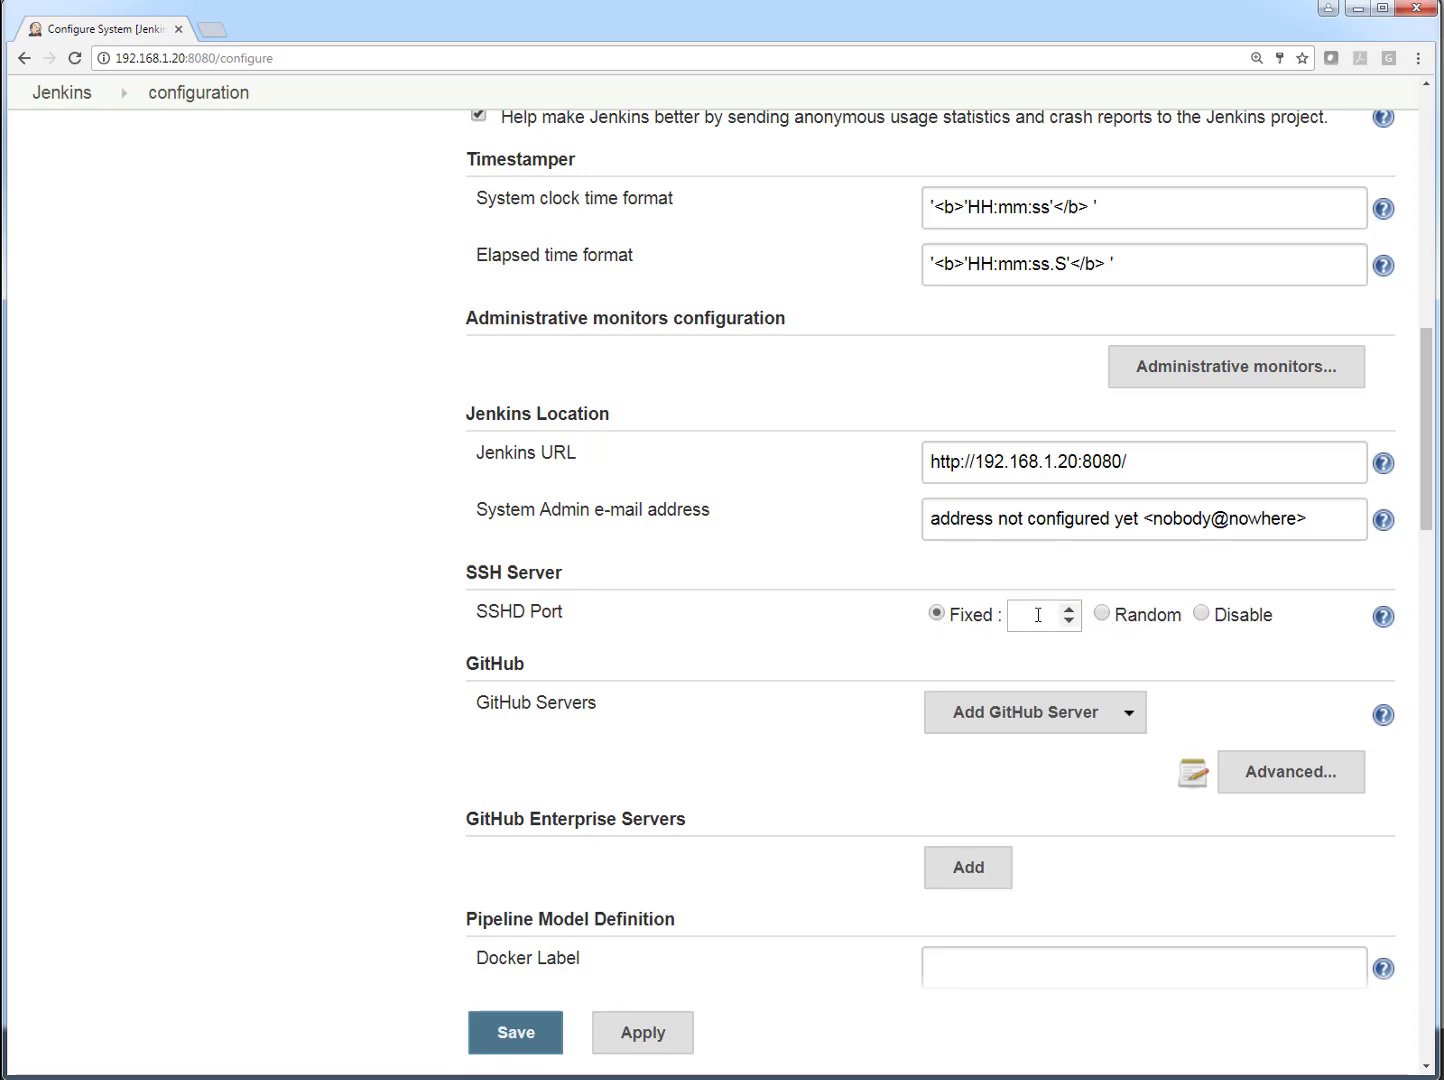
{"action": "left_click", "coordinate": [1063, 621]}
{"action": "left_click", "coordinate": [953, 620]}
{"action": "type", "text": "22222"}
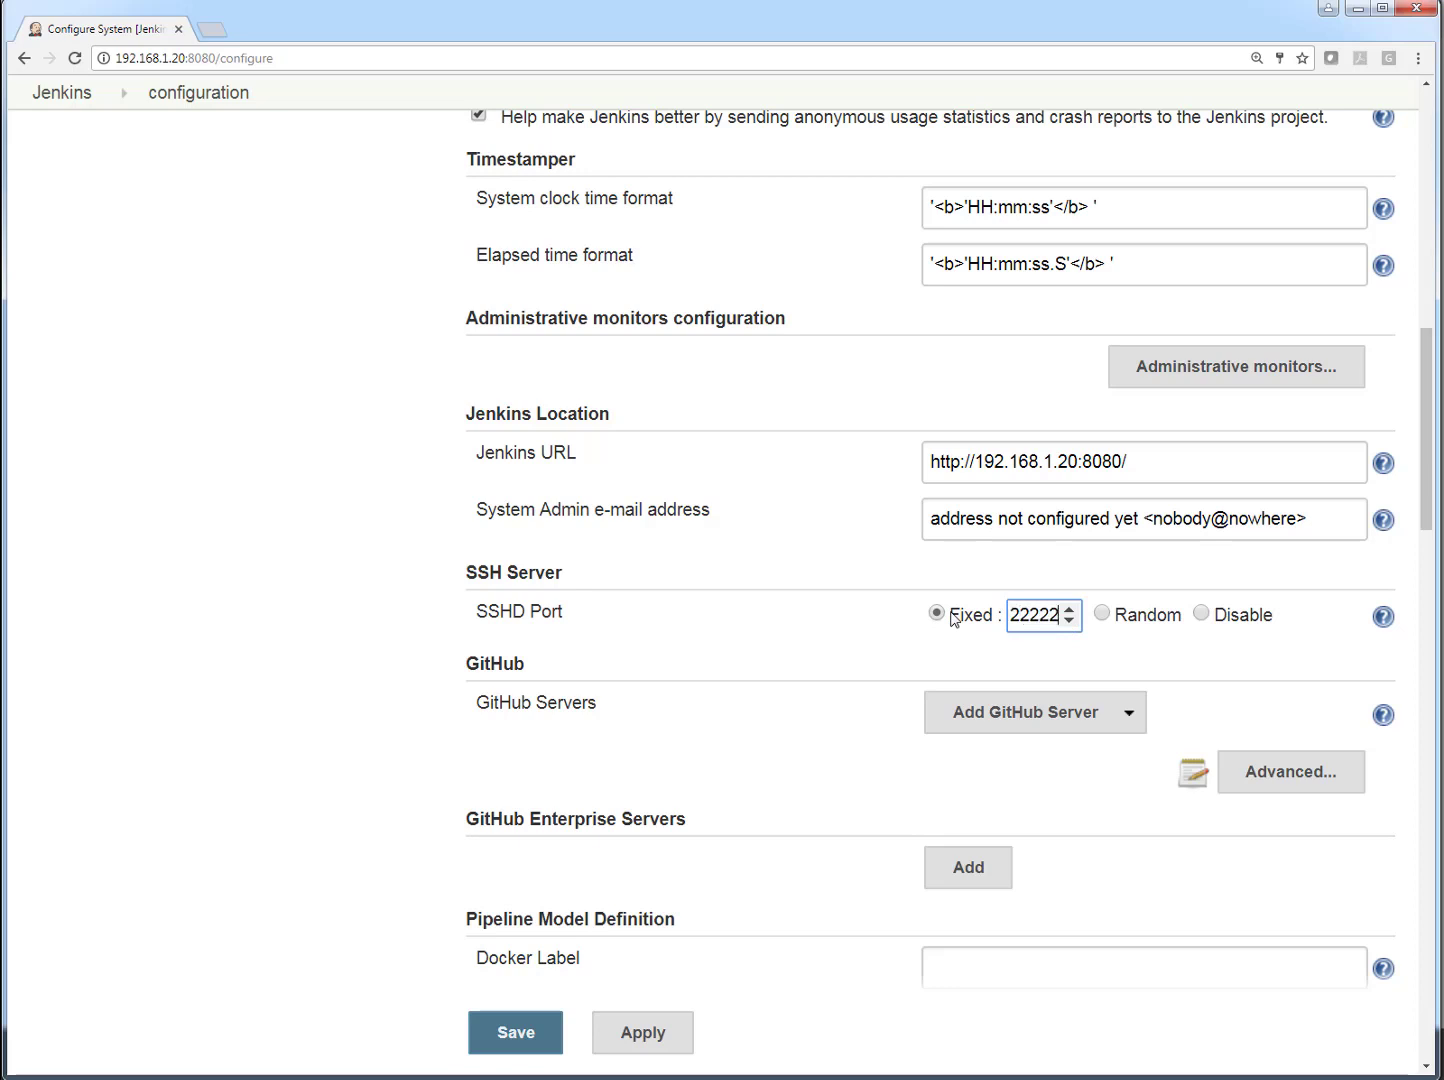
{"action": "key", "text": "BackSpace"}
{"action": "left_click", "coordinate": [1104, 615]}
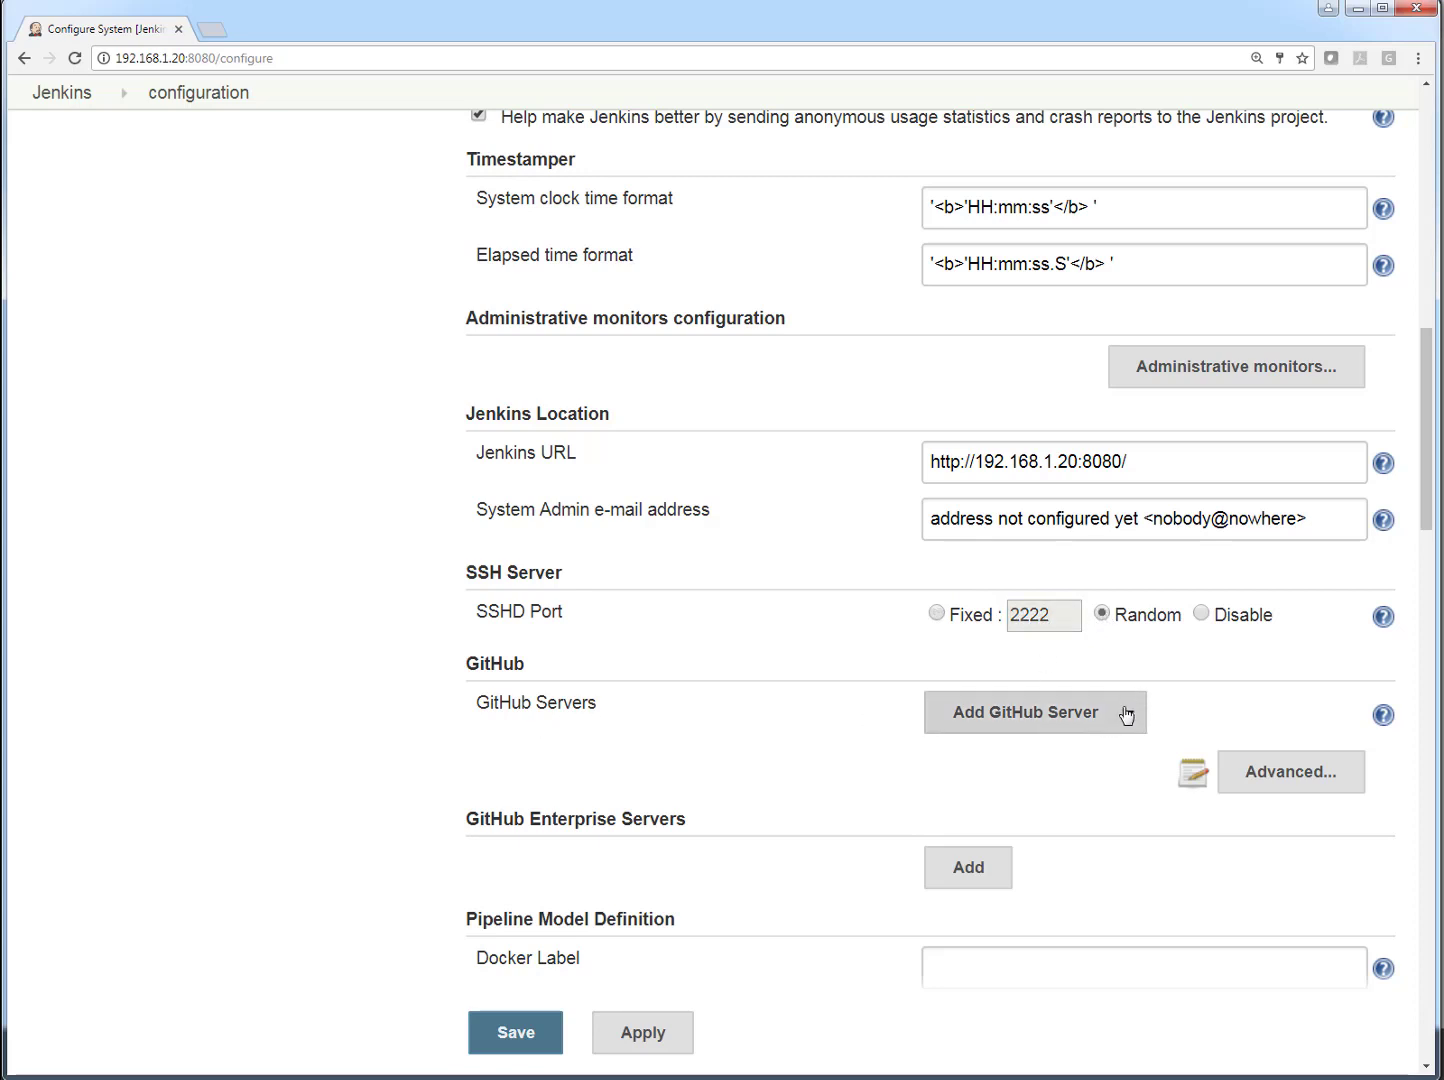
- Look through the GitHub, Pipeline, Git plugin, Subversion, Shell and Extended E-mail Notification settings down to E-mail Notification
{"action": "scroll", "coordinate": [1127, 714], "scroll_direction": "down", "scroll_amount": 5}
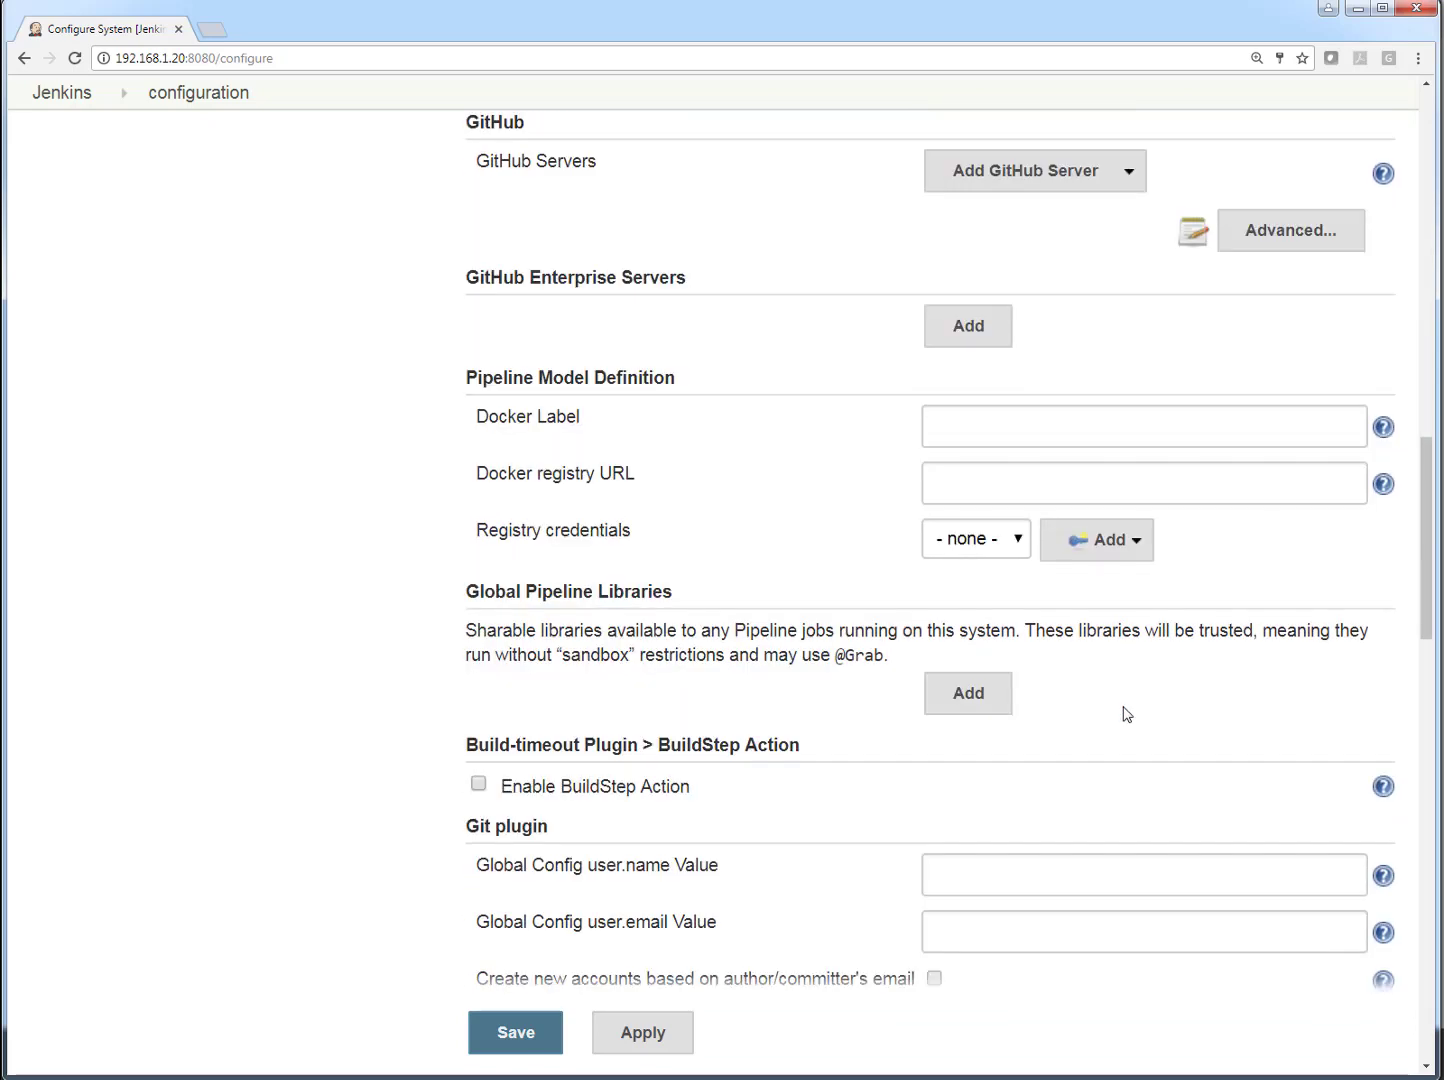
{"action": "scroll", "coordinate": [1124, 716], "scroll_direction": "down", "scroll_amount": 3}
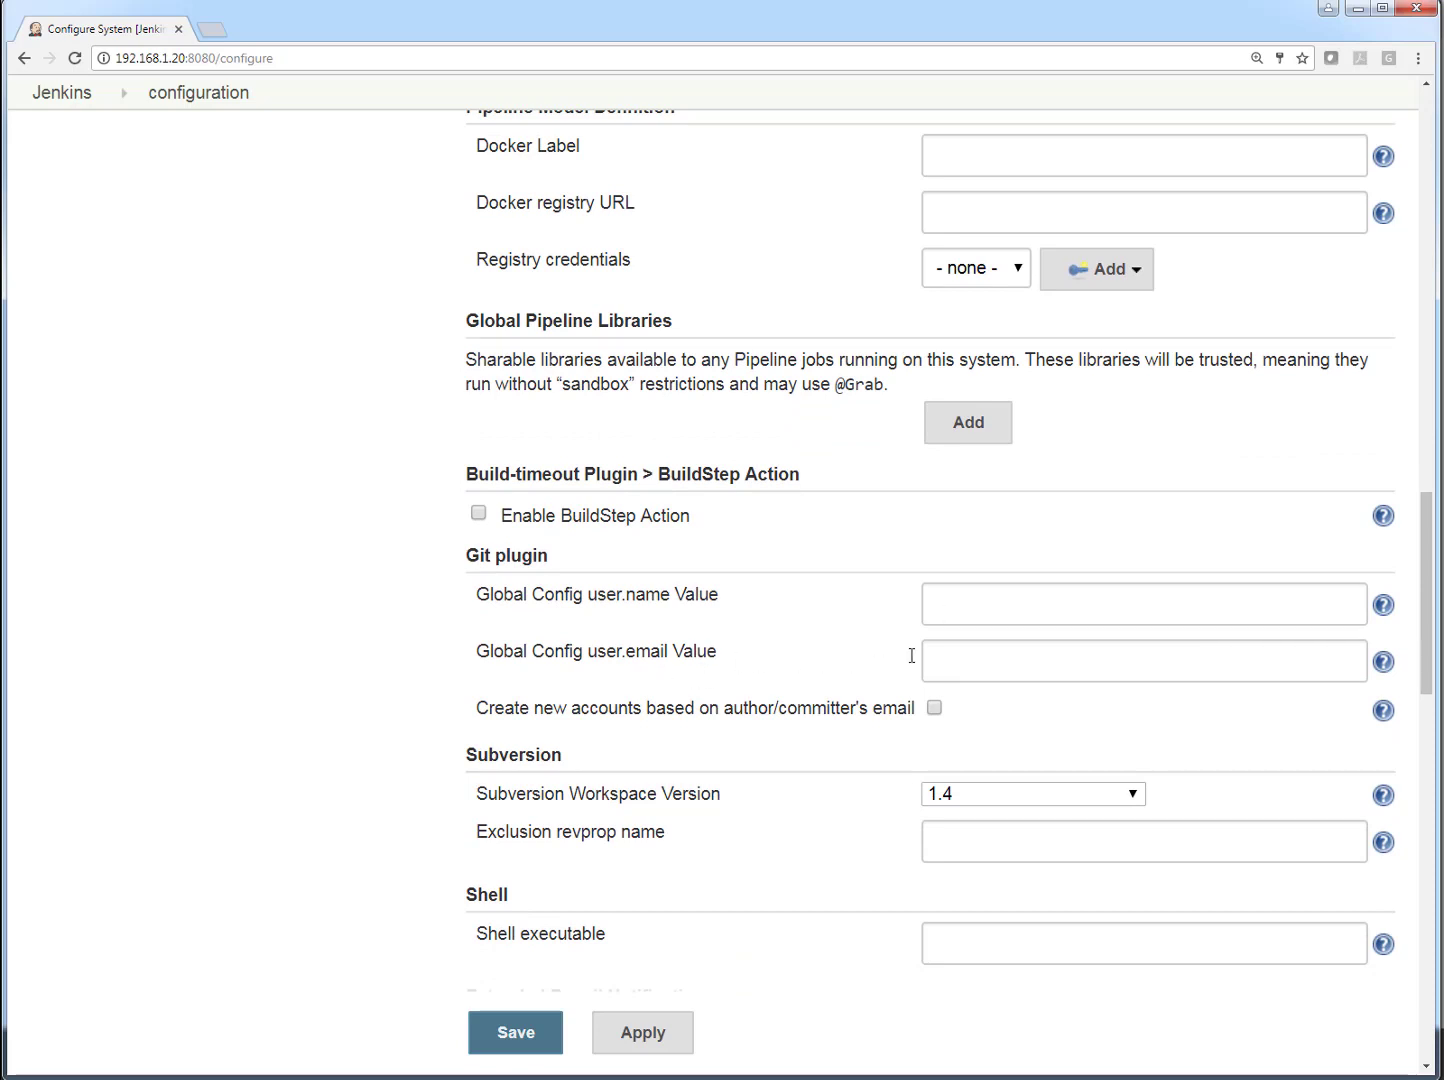
{"action": "scroll", "coordinate": [774, 677], "scroll_direction": "down", "scroll_amount": 2}
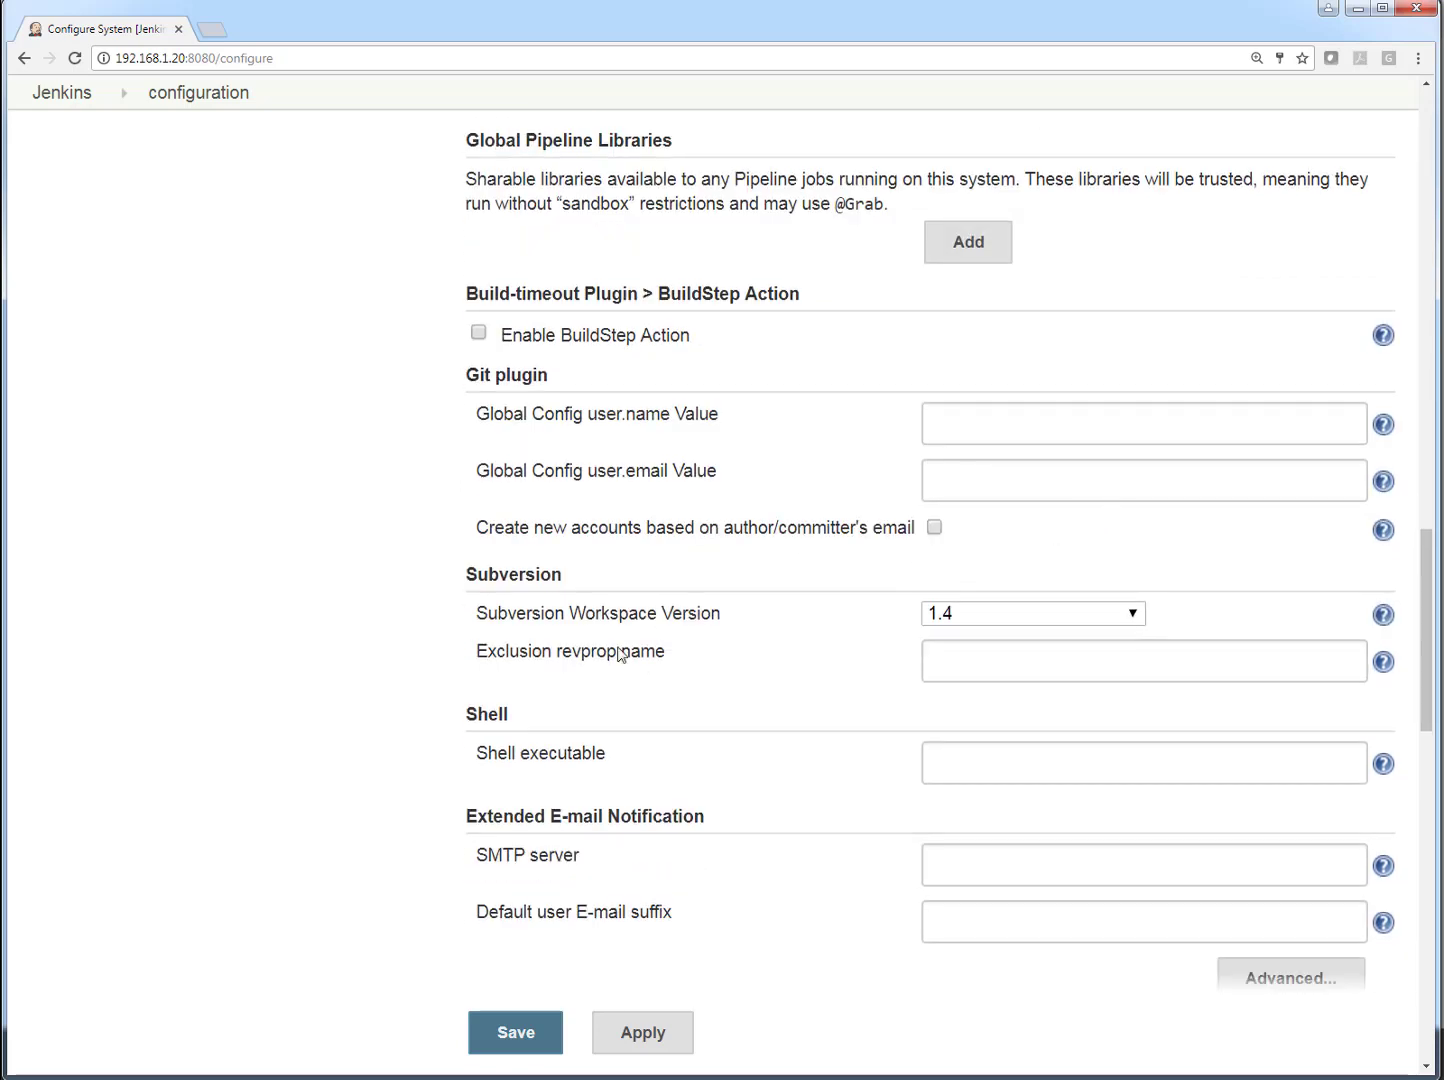
{"action": "scroll", "coordinate": [619, 601], "scroll_direction": "down", "scroll_amount": 3}
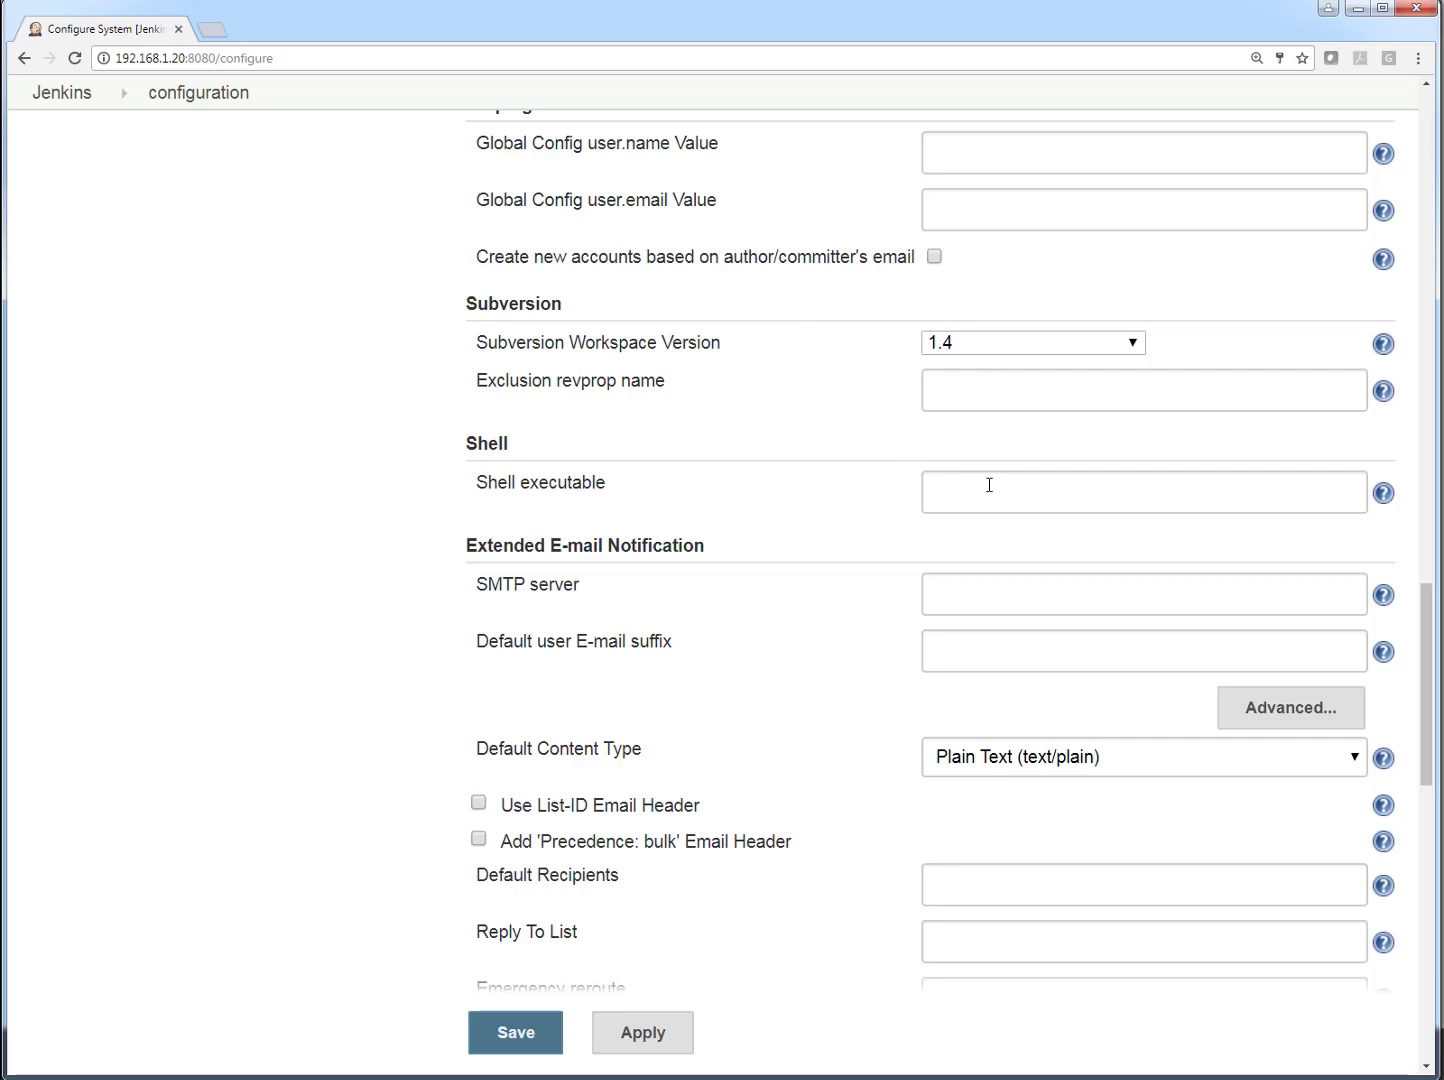
{"action": "scroll", "coordinate": [989, 485], "scroll_direction": "down", "scroll_amount": 1}
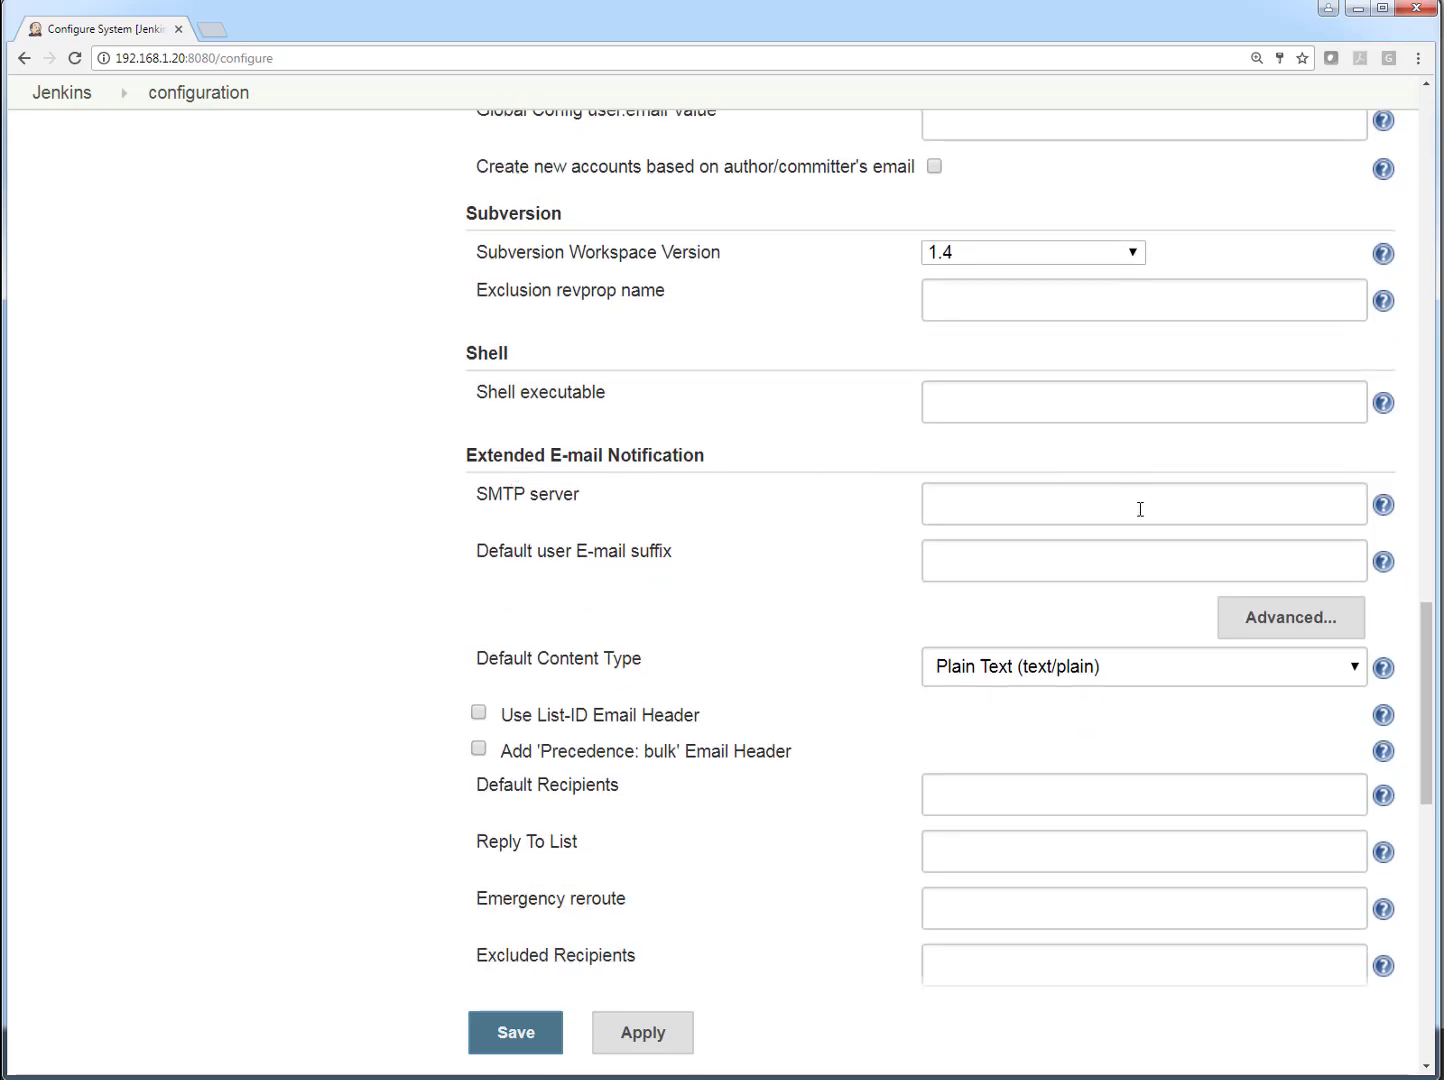
{"action": "scroll", "coordinate": [1139, 605], "scroll_direction": "down", "scroll_amount": 7}
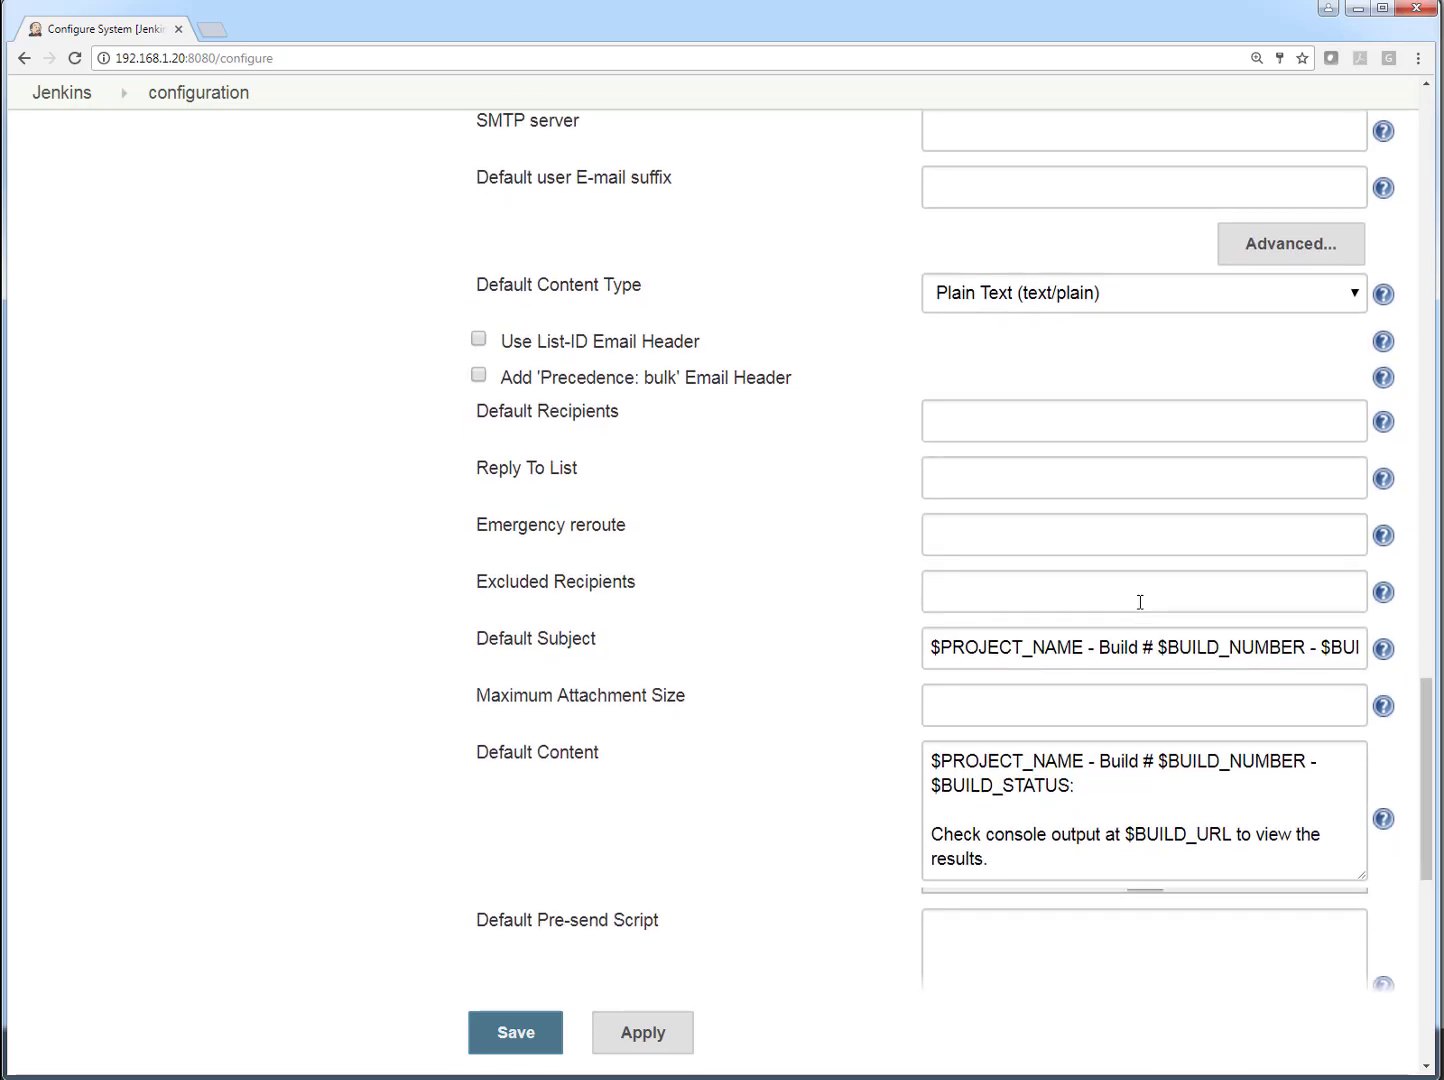
{"action": "scroll", "coordinate": [1141, 602], "scroll_direction": "down", "scroll_amount": 5}
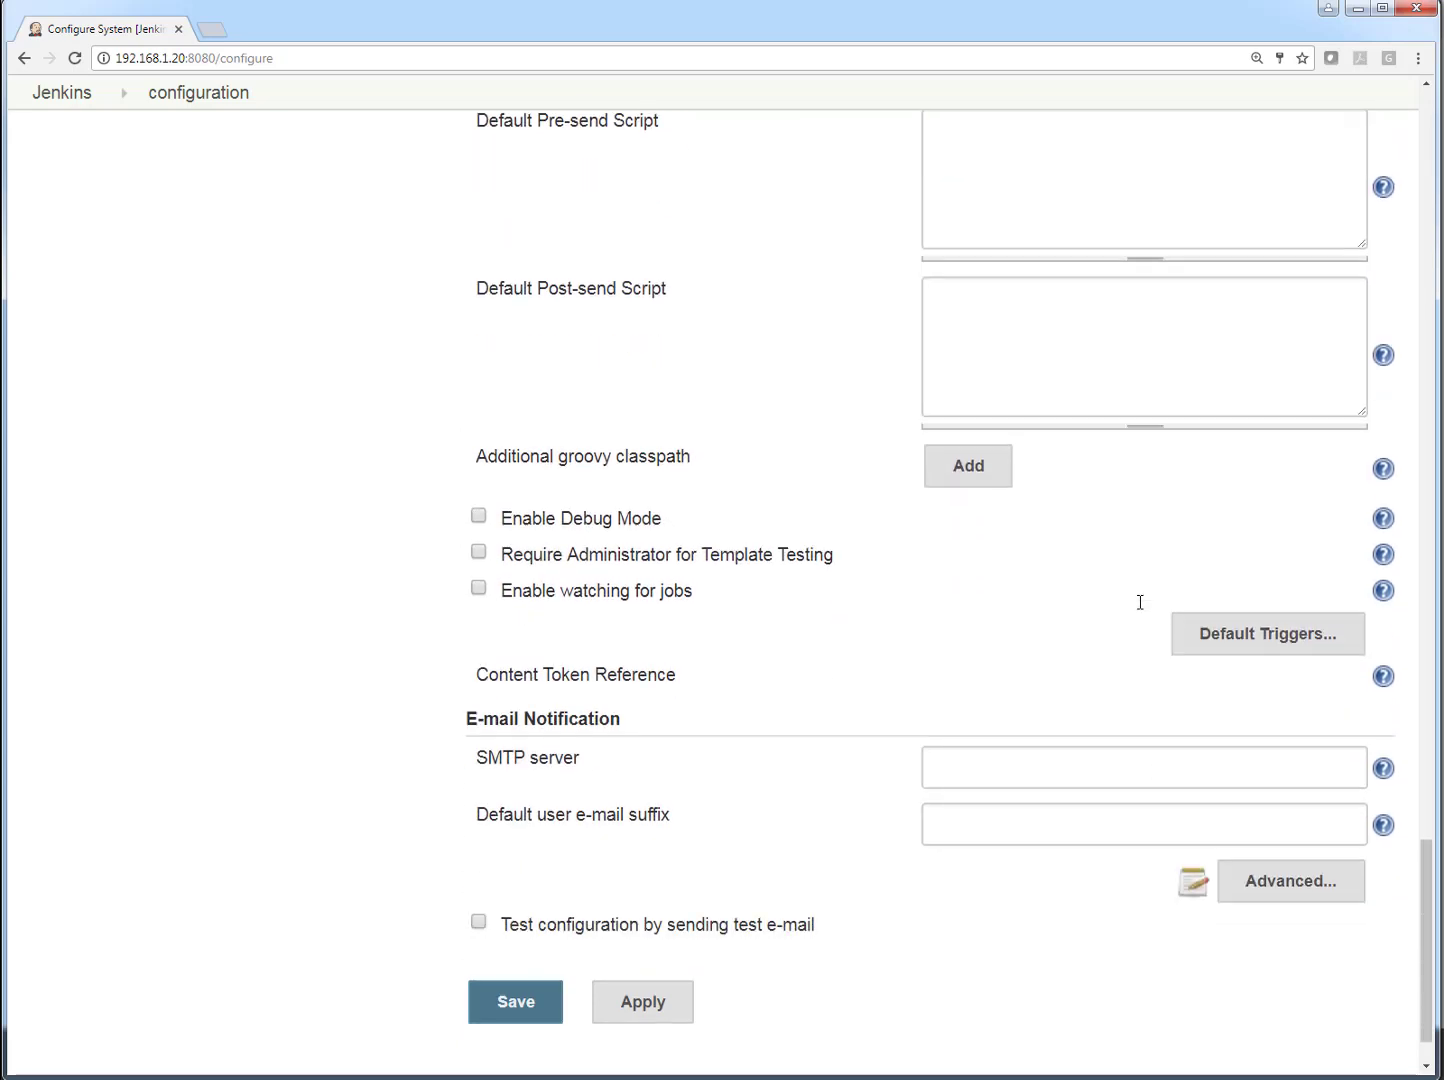
- Display the help for the SMTP server field under E-mail Notification and read its description
{"action": "left_click", "coordinate": [1015, 776]}
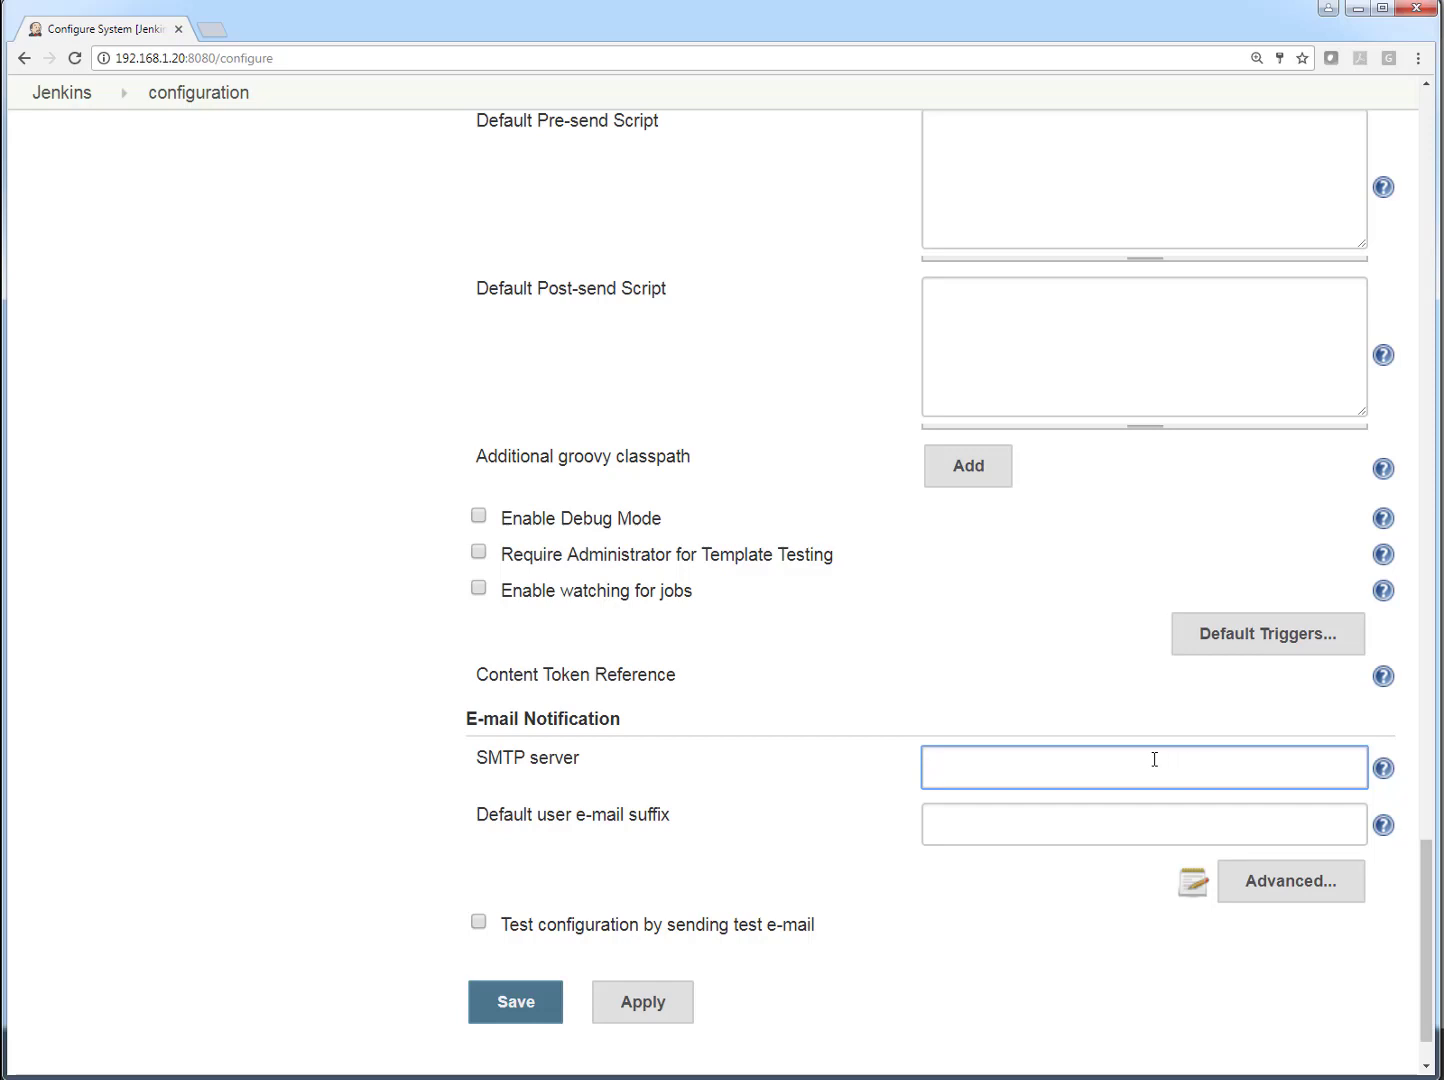
{"action": "left_click", "coordinate": [1384, 777]}
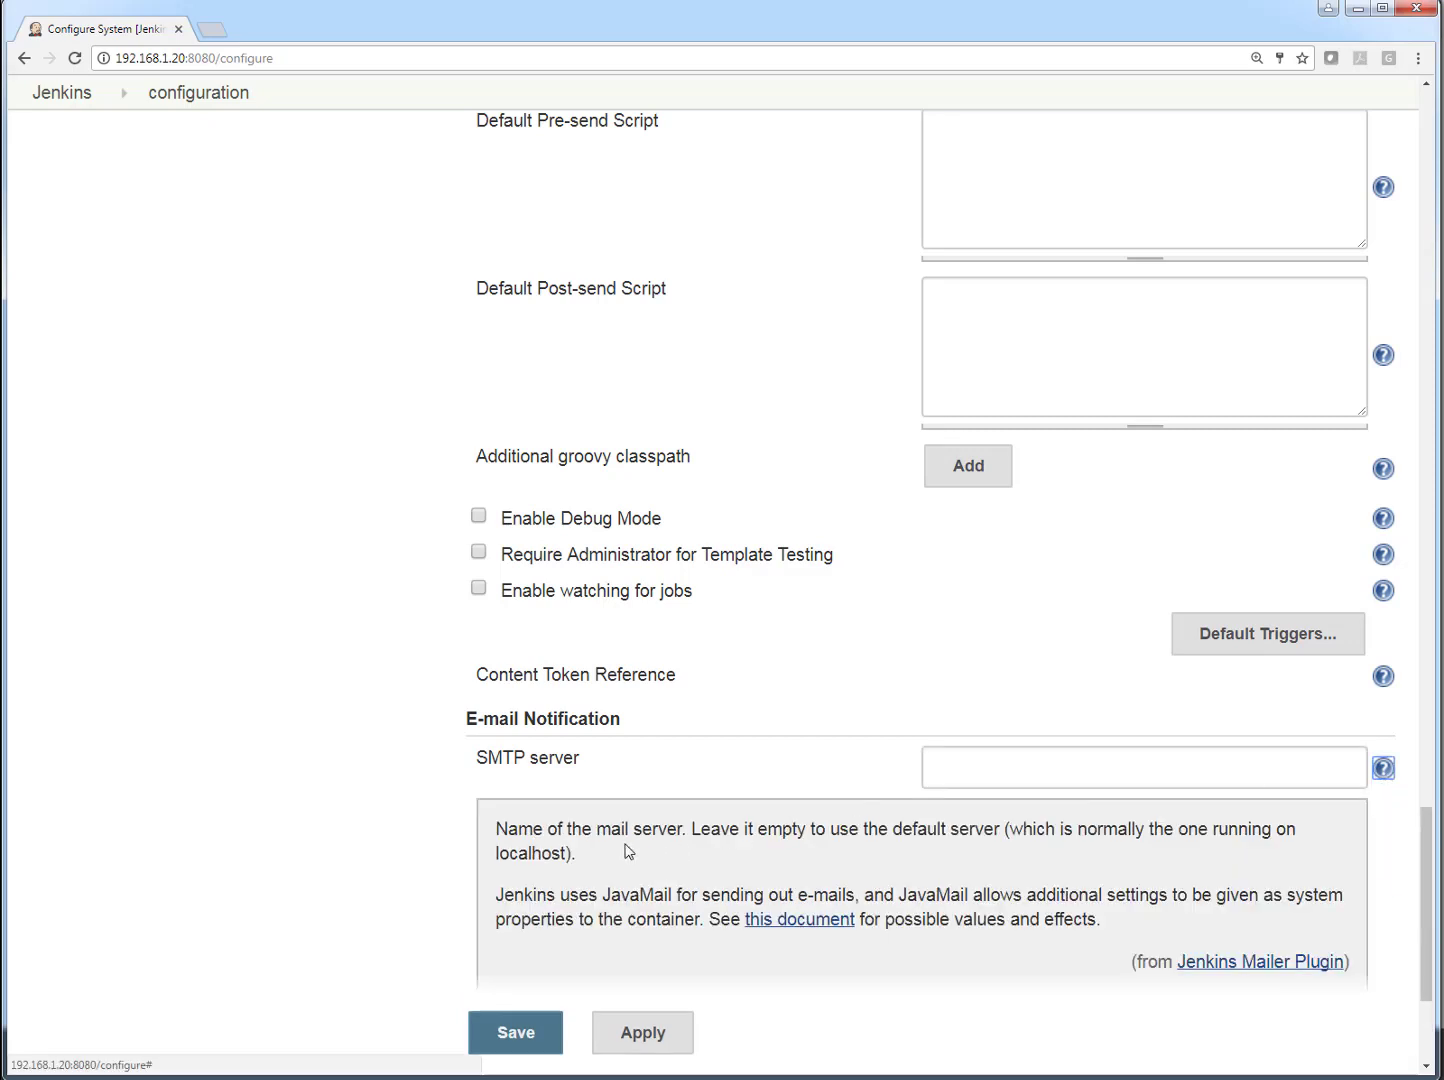
{"action": "left_click_drag", "start_coordinate": [629, 851], "coordinate": [496, 830]}
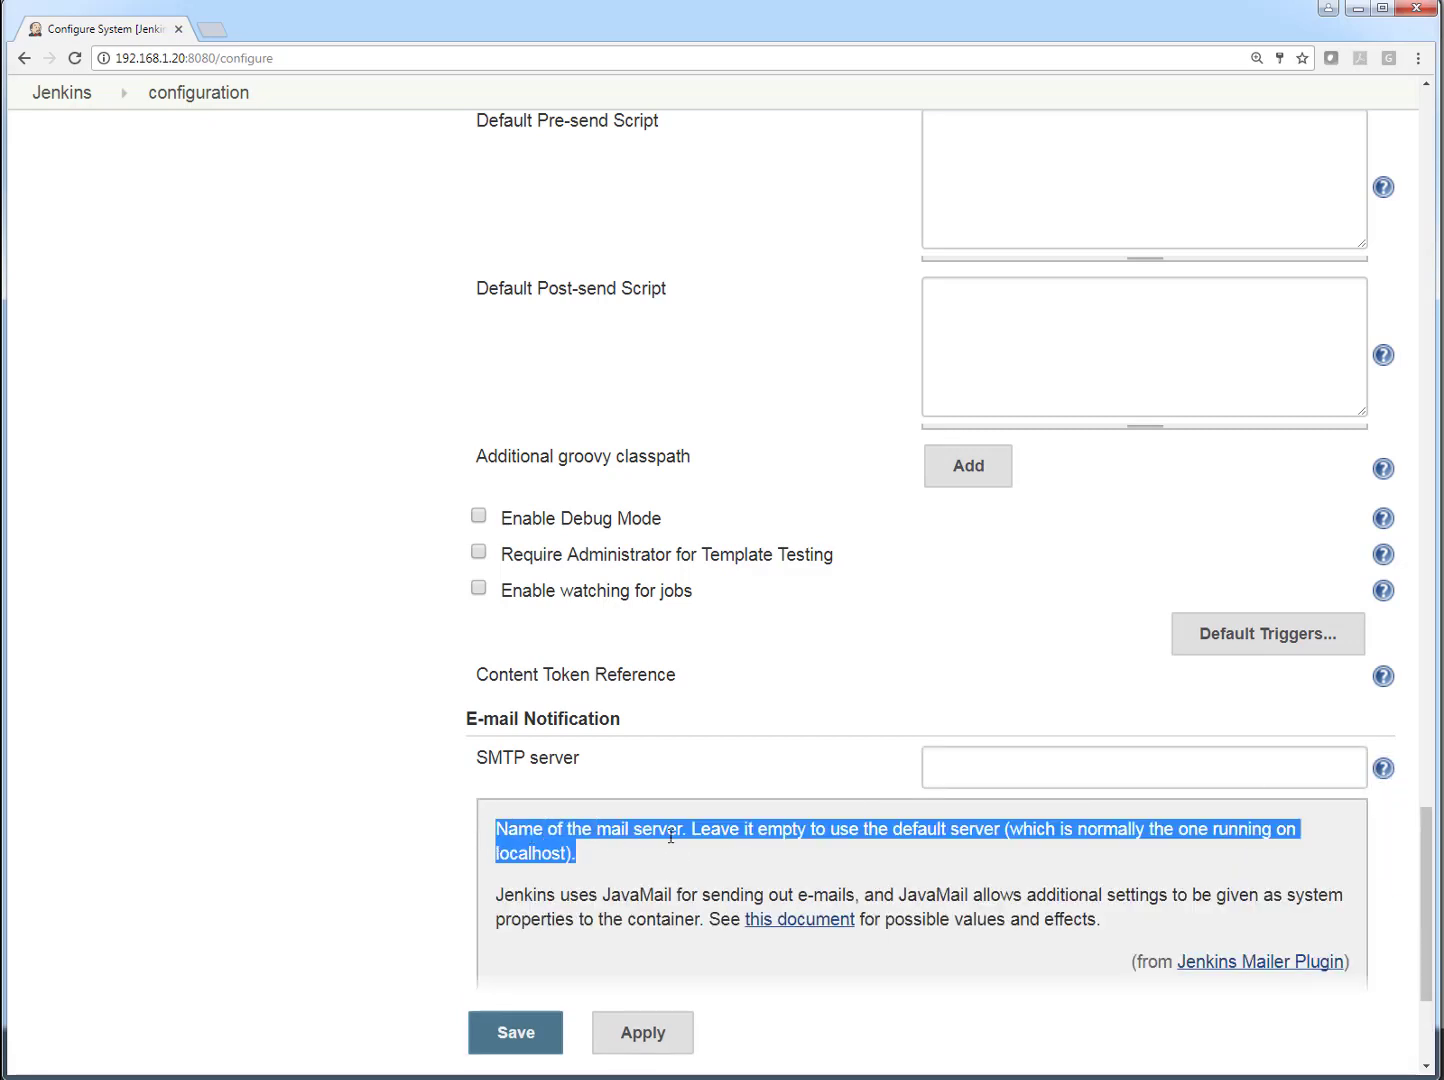
{"action": "left_click", "coordinate": [630, 875]}
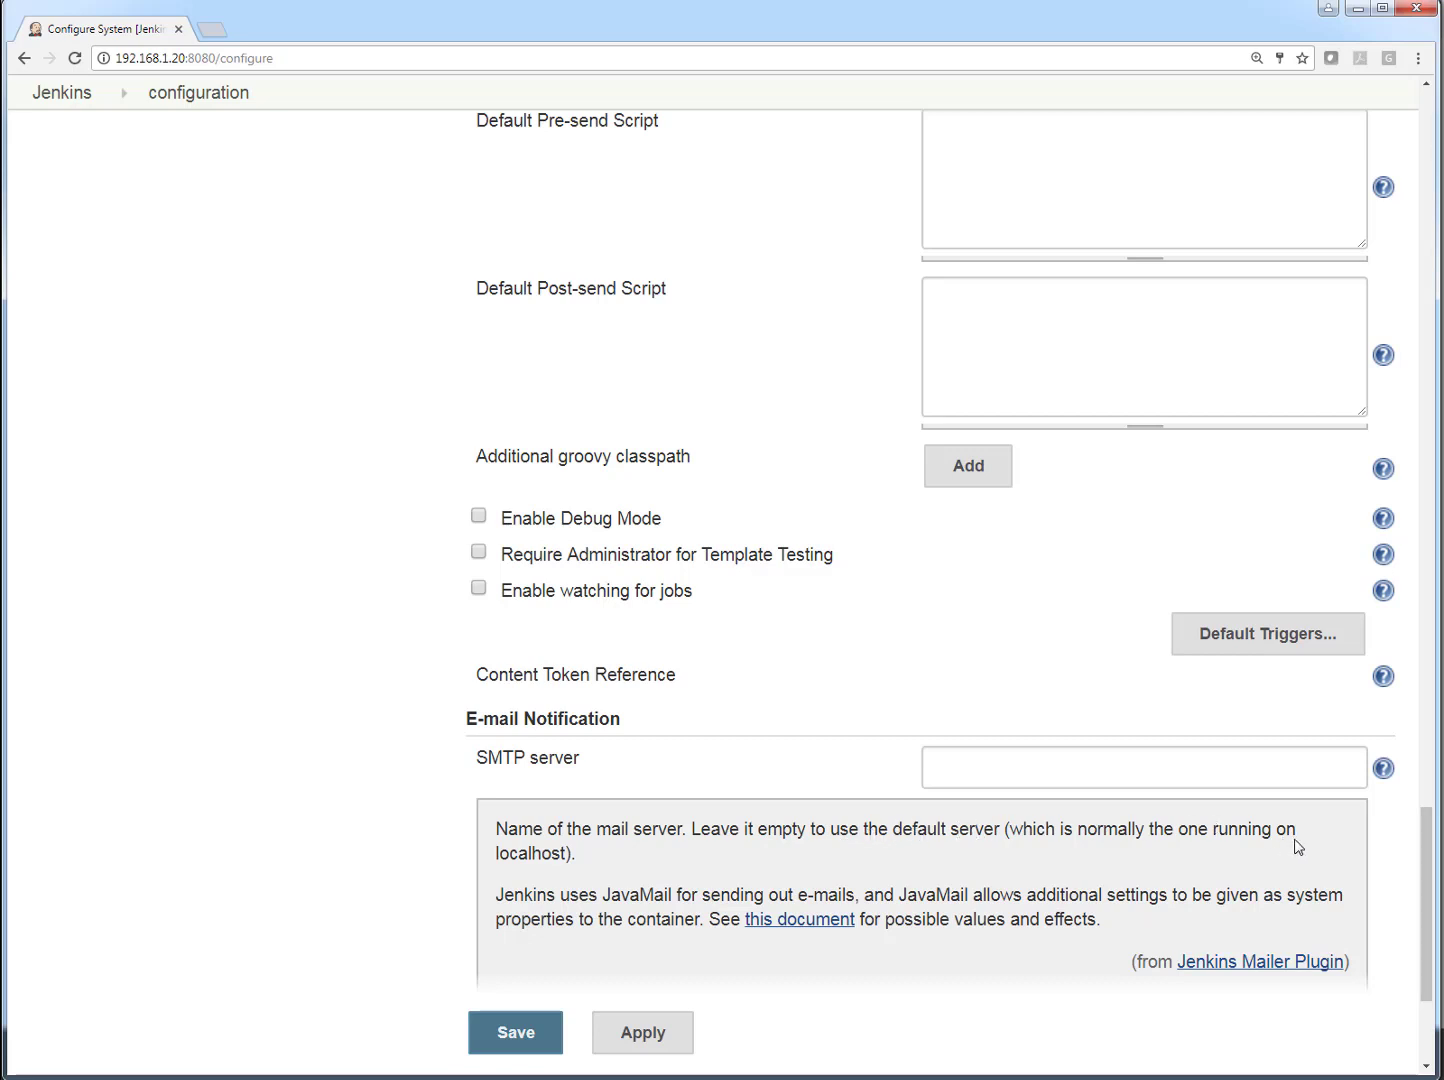
{"action": "left_click_drag", "start_coordinate": [744, 871], "coordinate": [352, 885]}
{"action": "left_click", "coordinate": [403, 868]}
- Apply and save the Jenkins system configuration
{"action": "scroll", "coordinate": [444, 845], "scroll_direction": "down", "scroll_amount": 3}
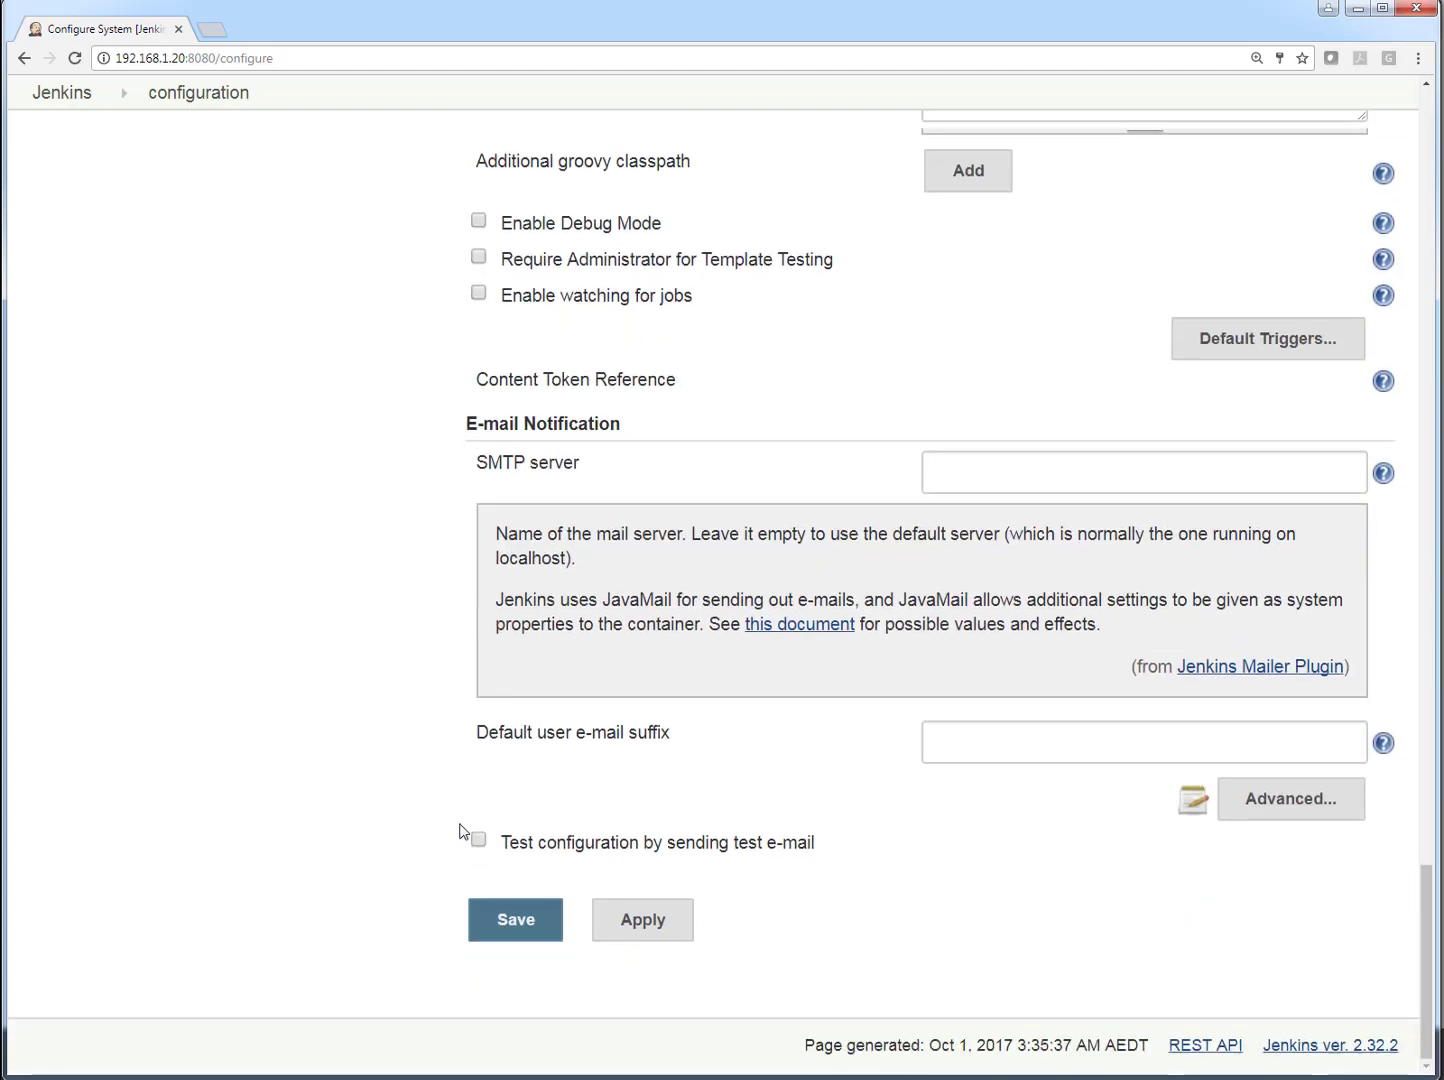
{"action": "left_click", "coordinate": [596, 923]}
{"action": "left_click", "coordinate": [527, 922]}
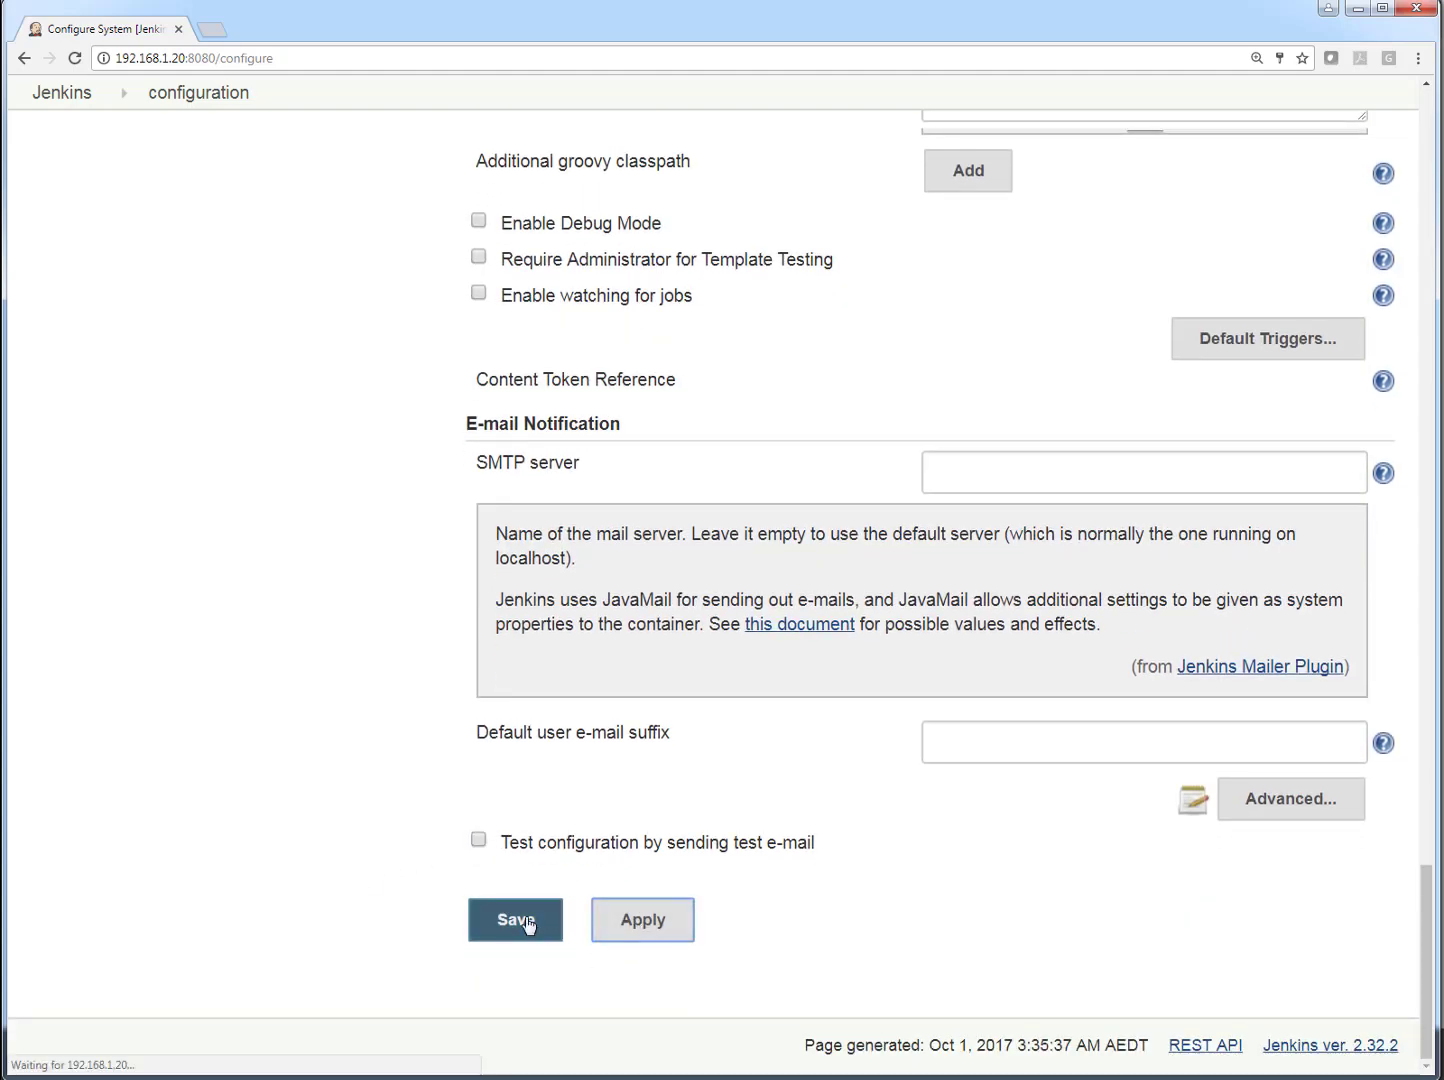
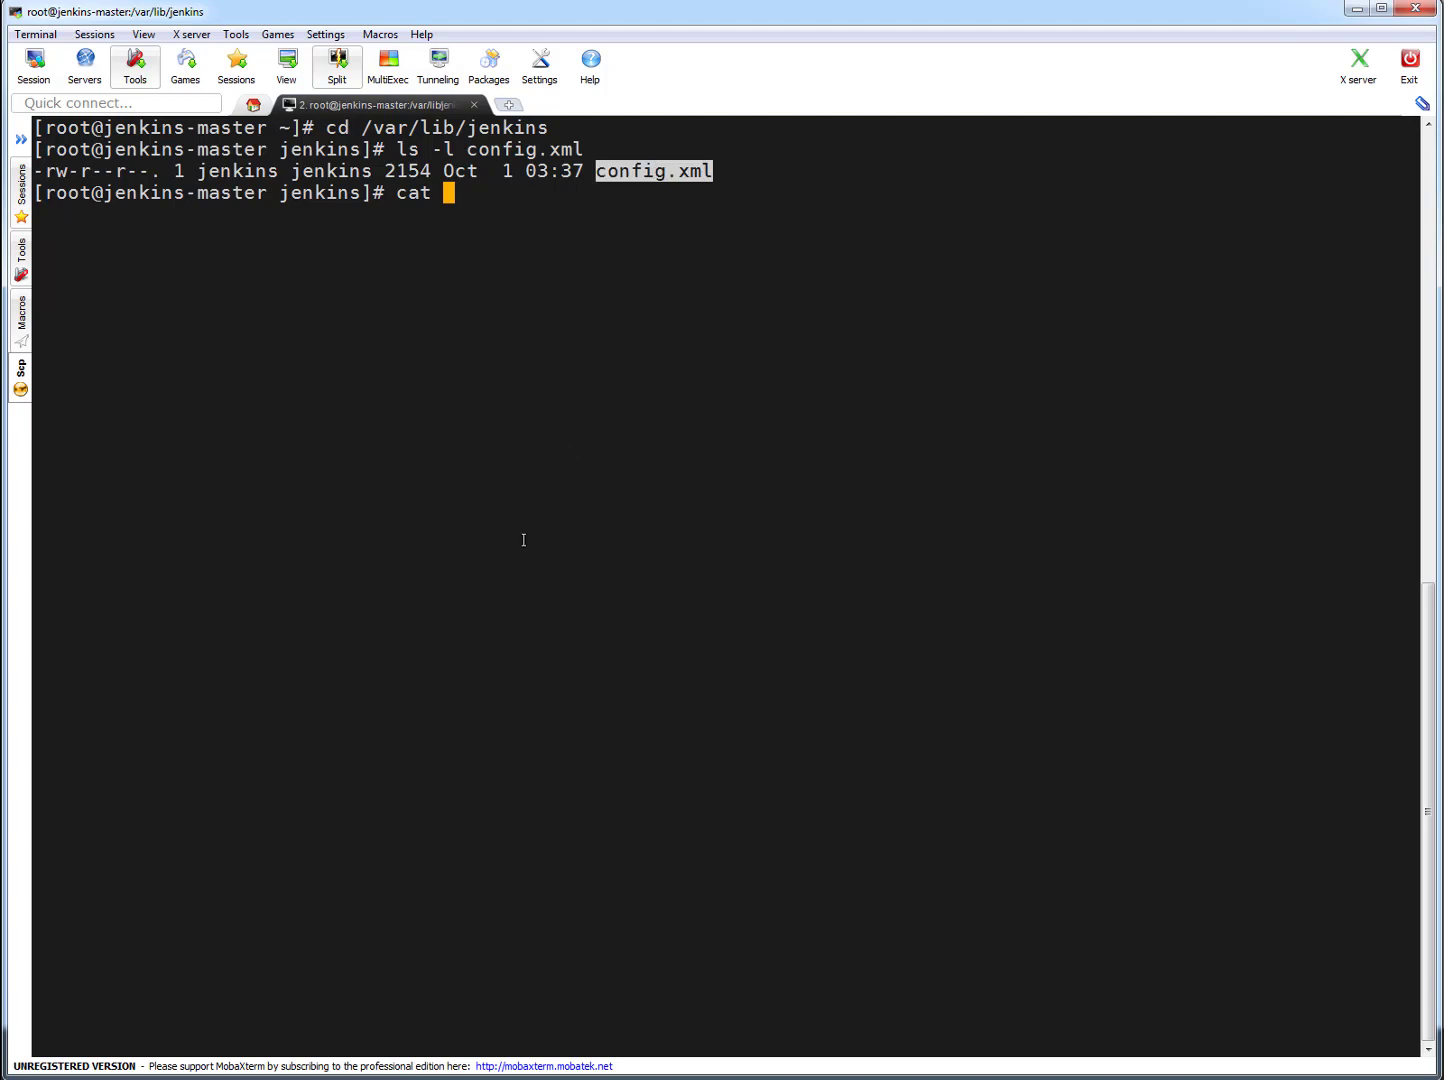
- Print the Jenkins config.xml in the terminal and read through its contents, including the global node properties
{"action": "key", "text": "Return"}
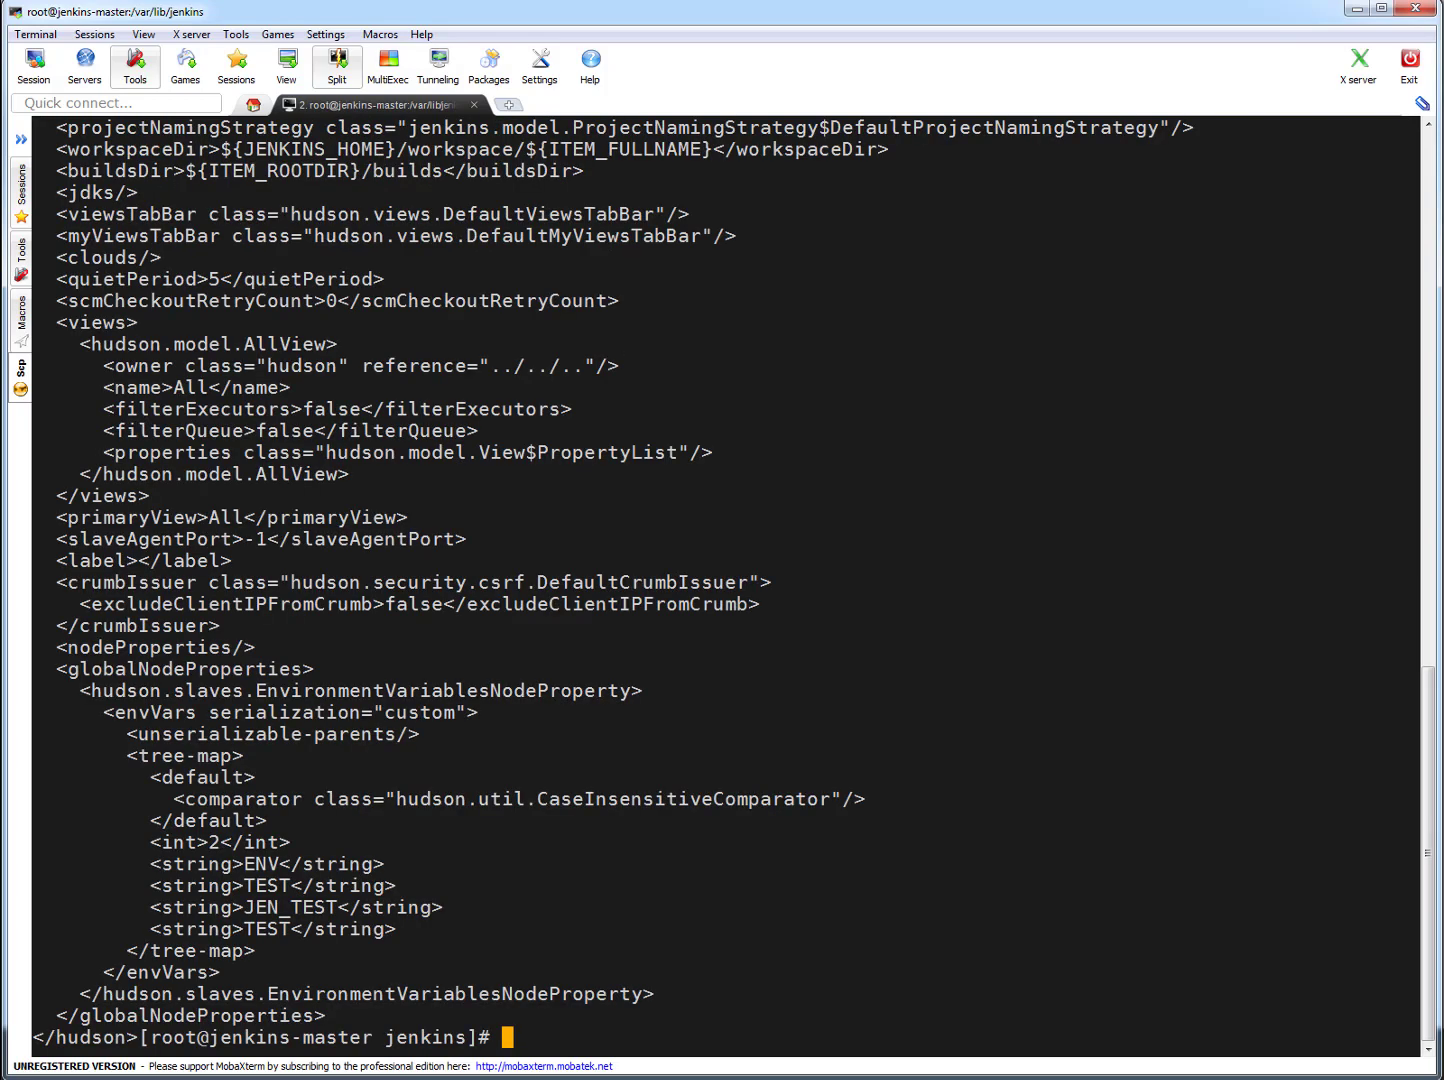
{"action": "scroll", "coordinate": [679, 570], "scroll_direction": "up", "scroll_amount": 4}
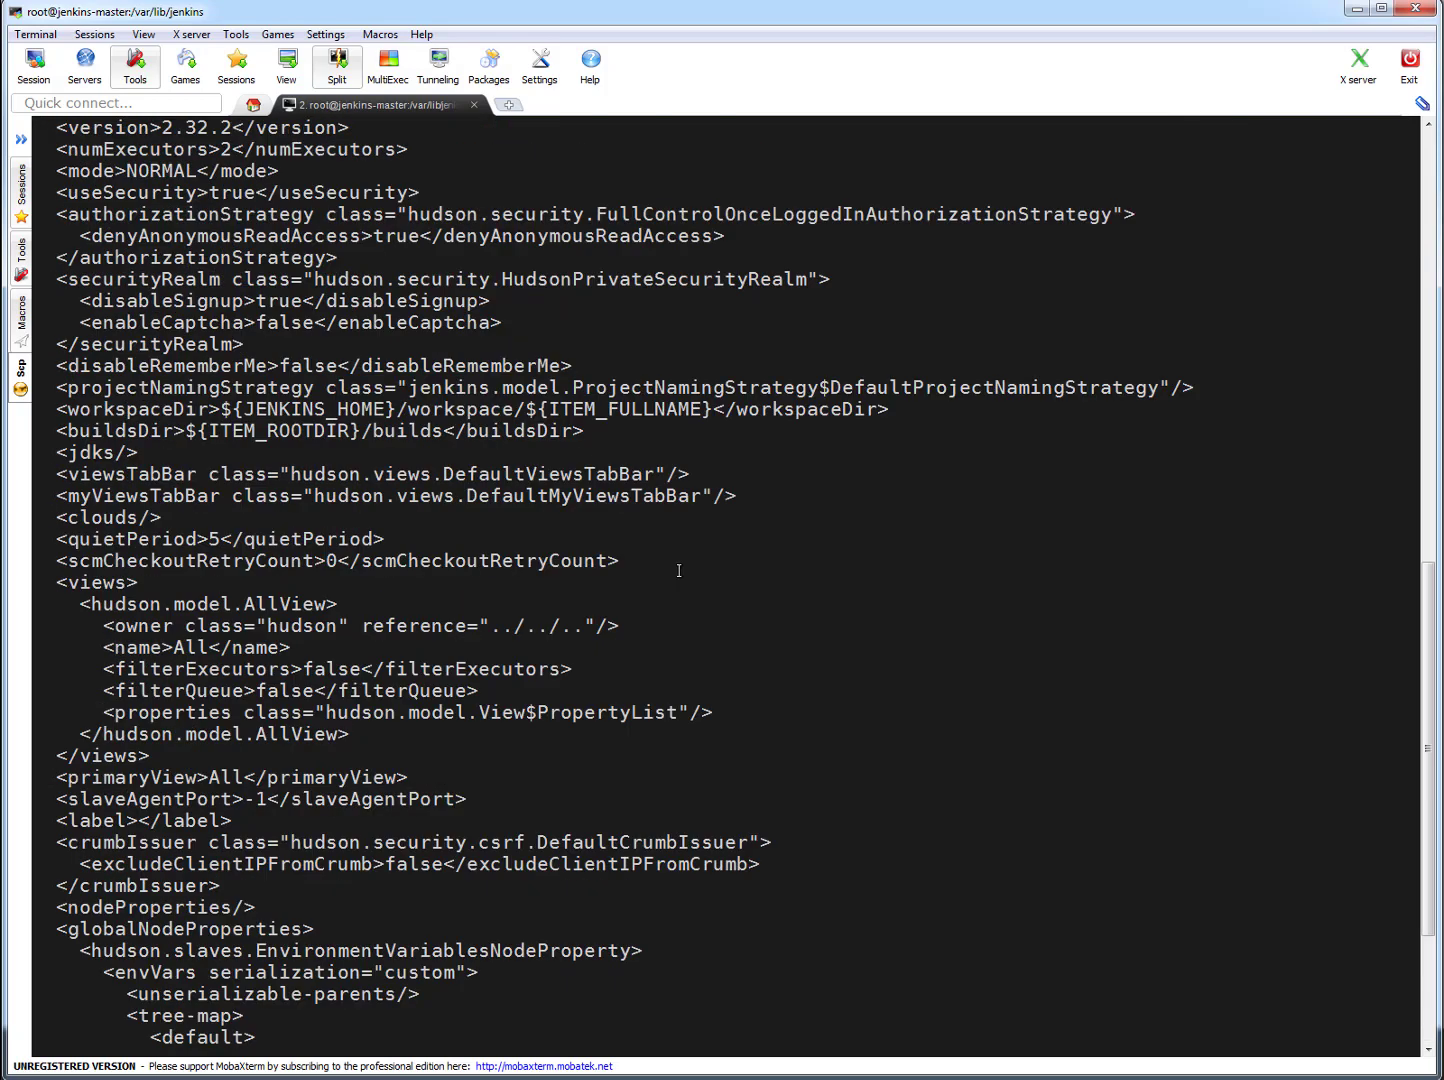
{"action": "scroll", "coordinate": [679, 570], "scroll_direction": "up", "scroll_amount": 5}
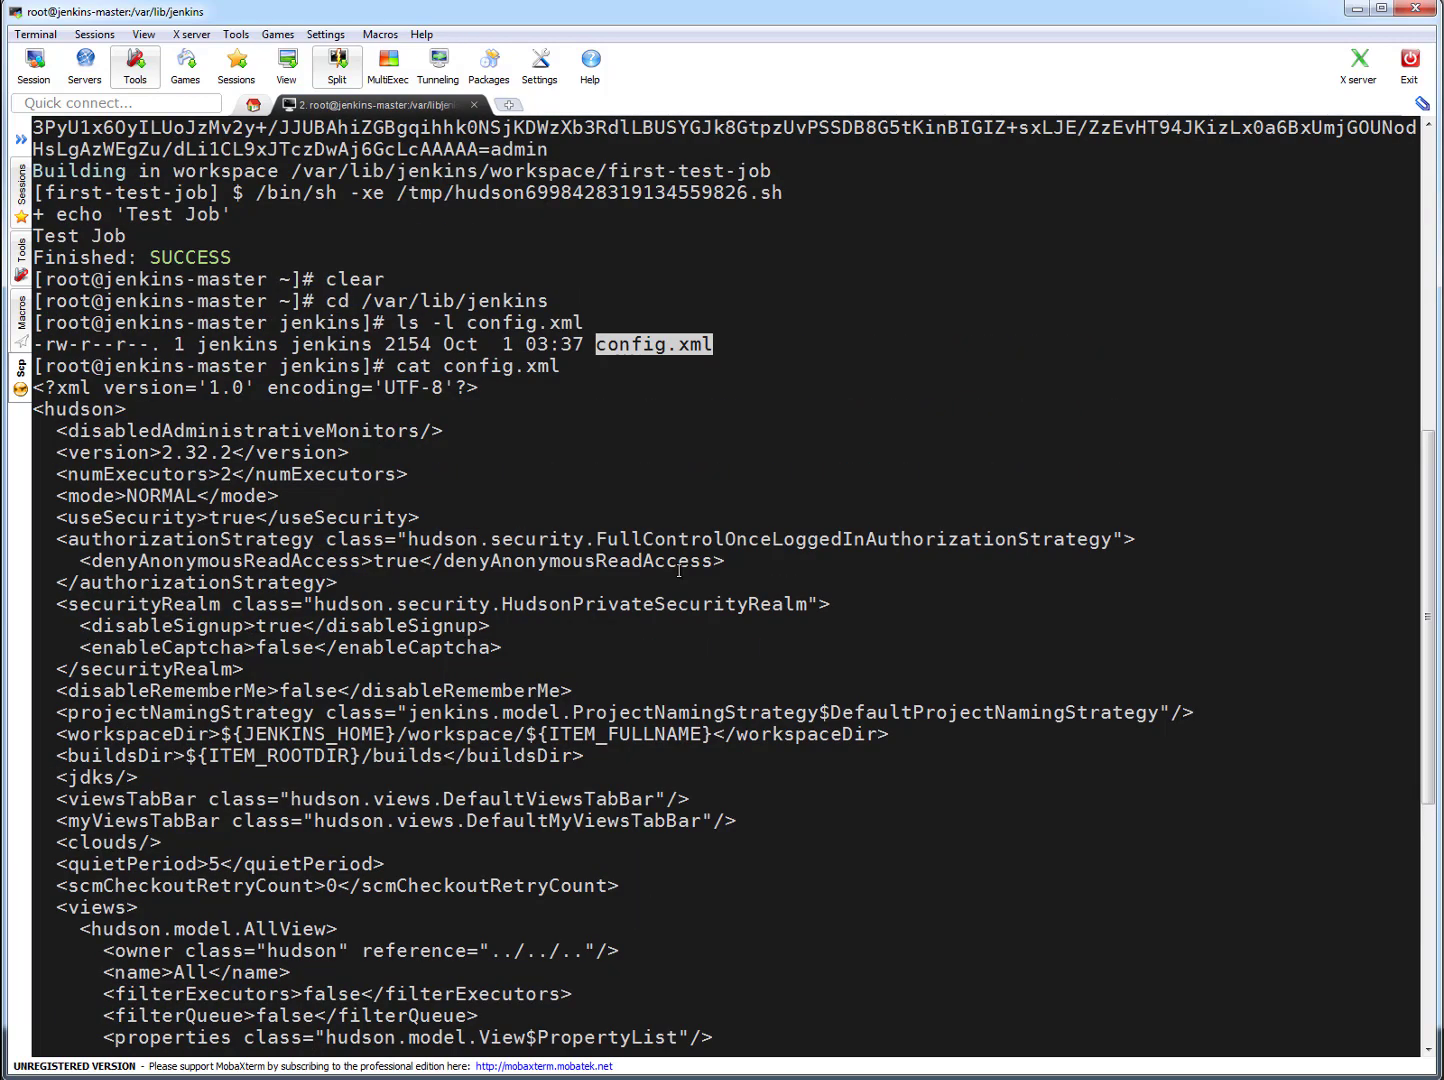
{"action": "scroll", "coordinate": [680, 569], "scroll_direction": "down", "scroll_amount": 2}
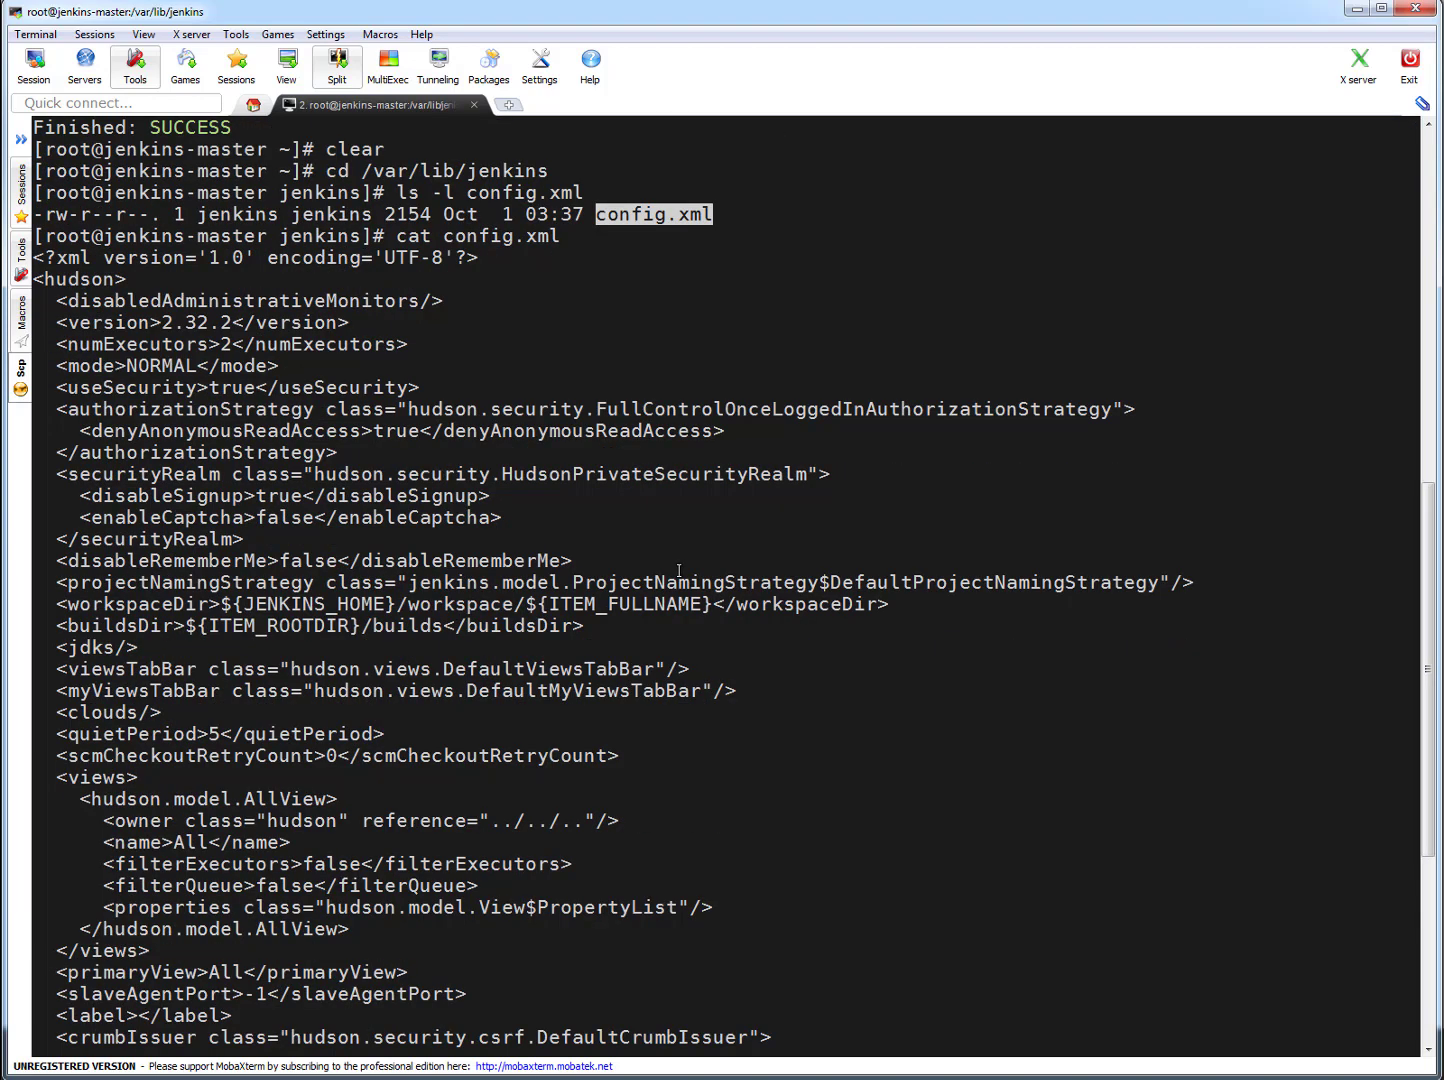
{"action": "scroll", "coordinate": [680, 570], "scroll_direction": "down", "scroll_amount": 6}
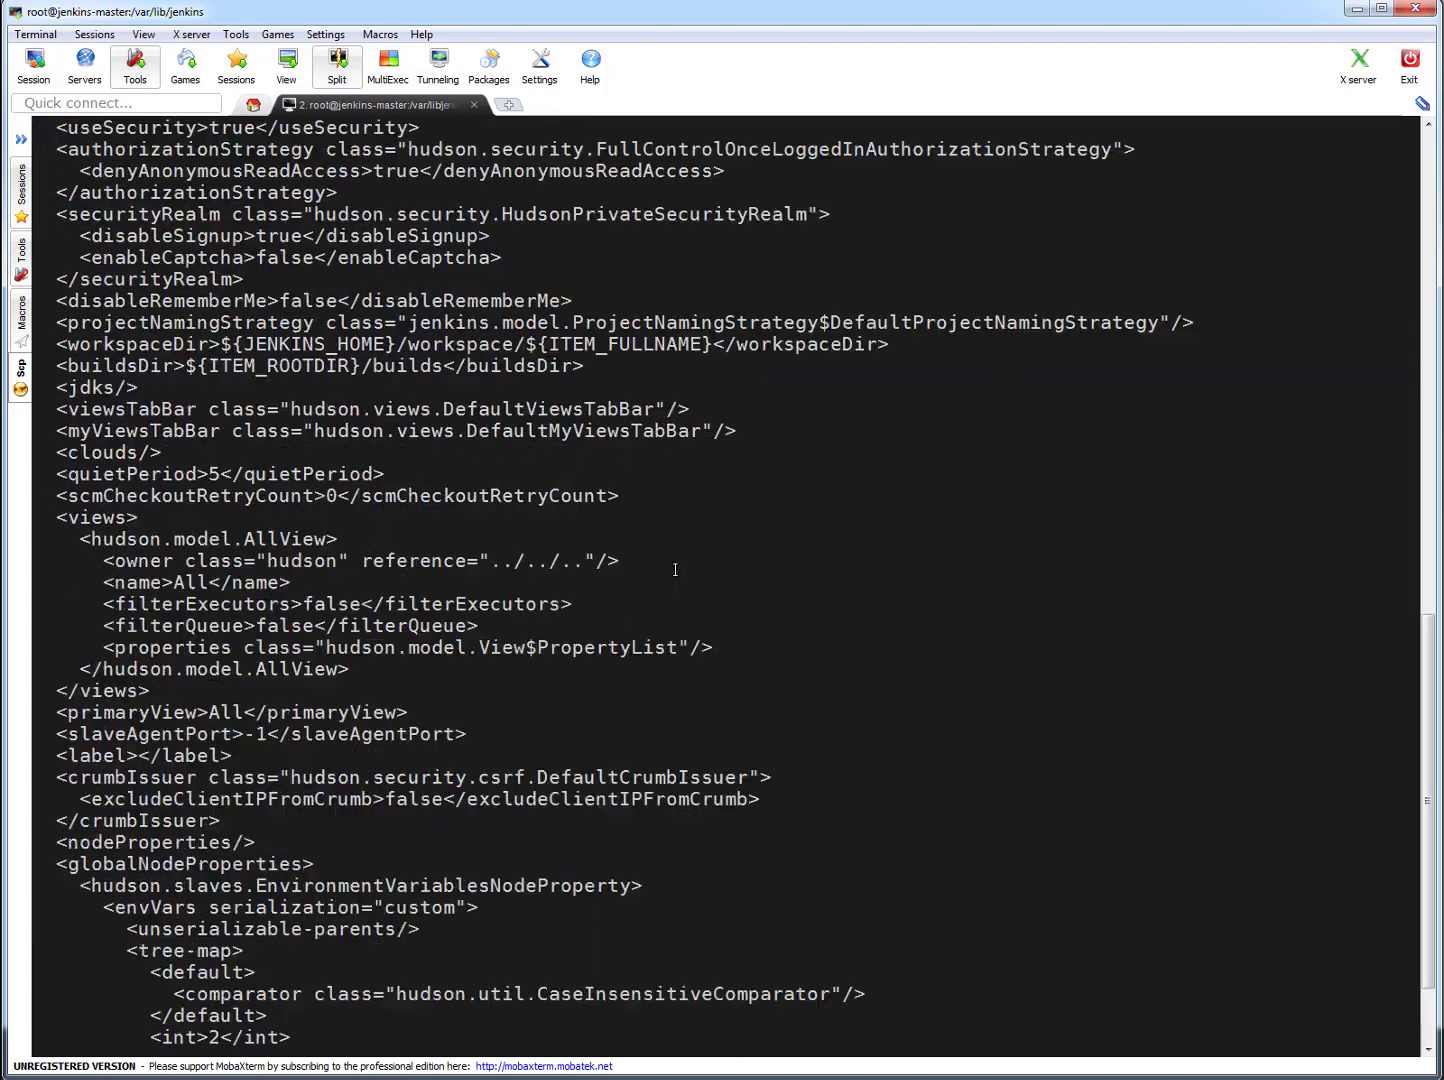
{"action": "scroll", "coordinate": [1104, 579], "scroll_direction": "down", "scroll_amount": 2}
- List /var/lib/jenkins in long format and examine the main, backup, Git, Subversion, Mailer and Shell configuration XML files
{"action": "type", "text": "ls -l"}
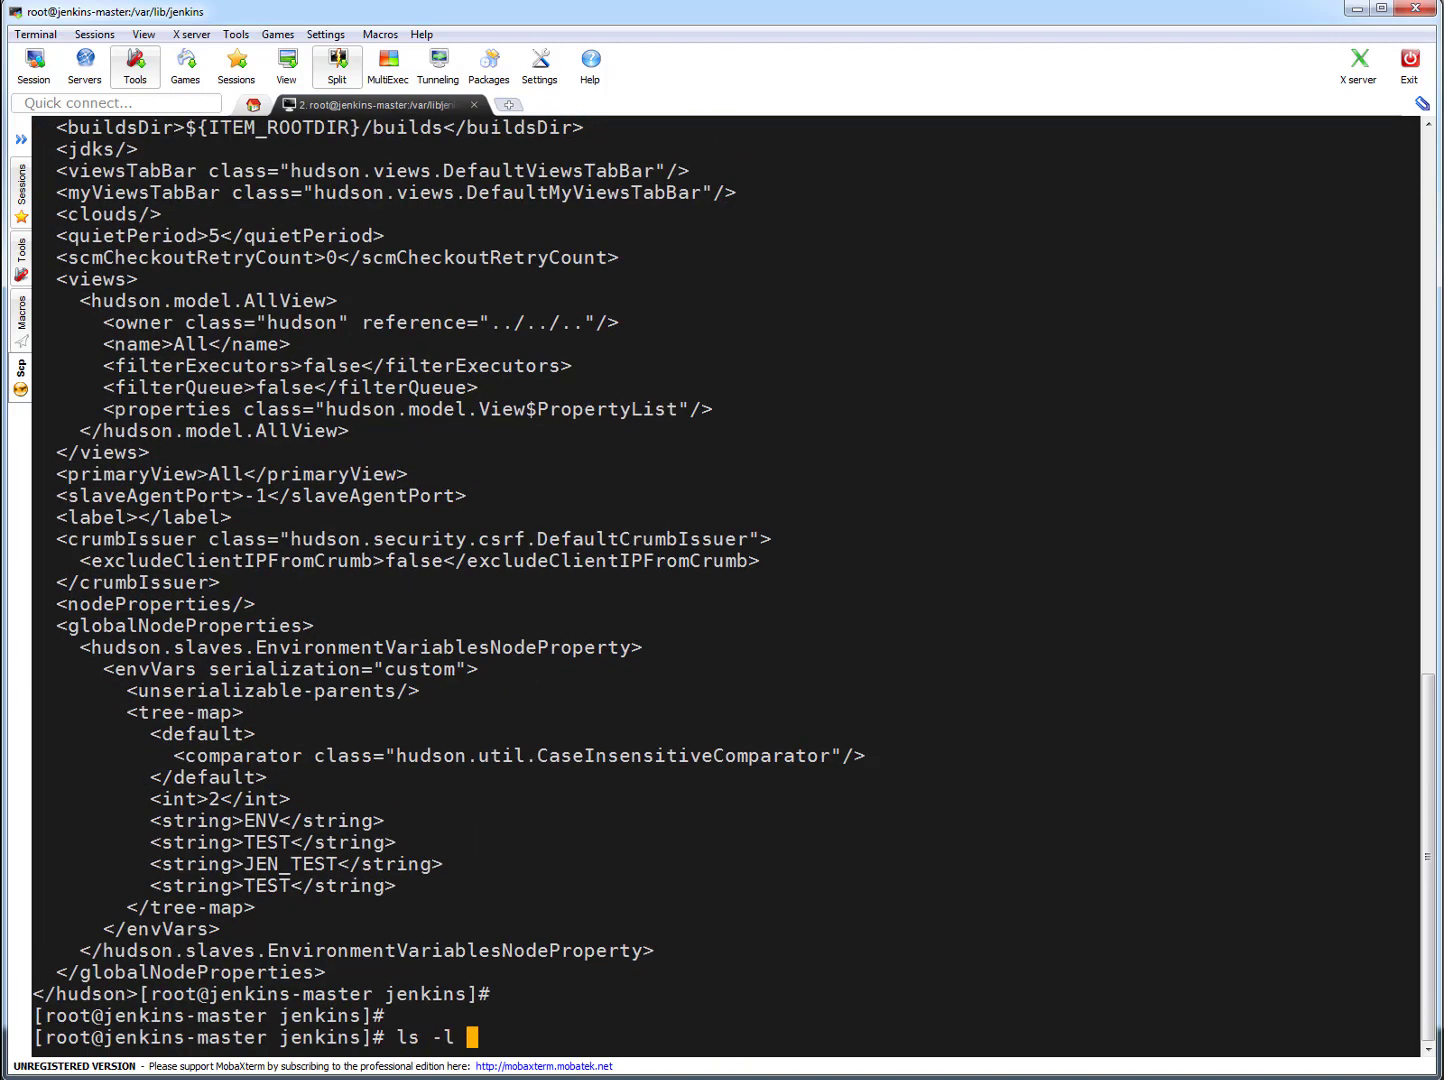
{"action": "key", "text": "Return"}
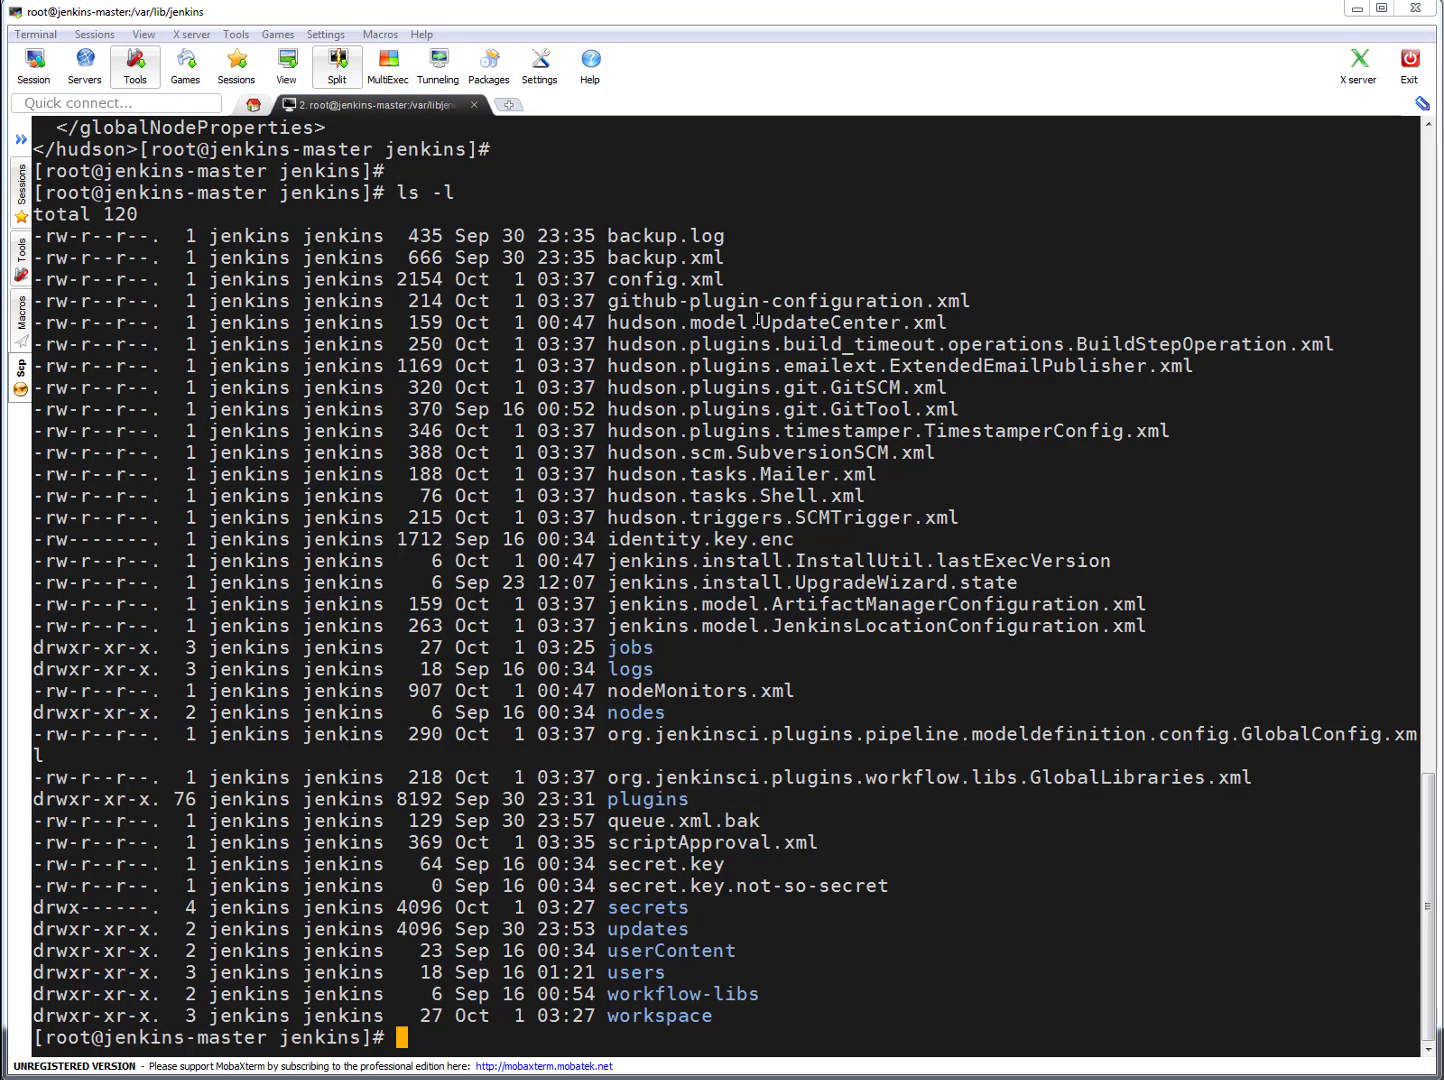
{"action": "double_click", "coordinate": [684, 280]}
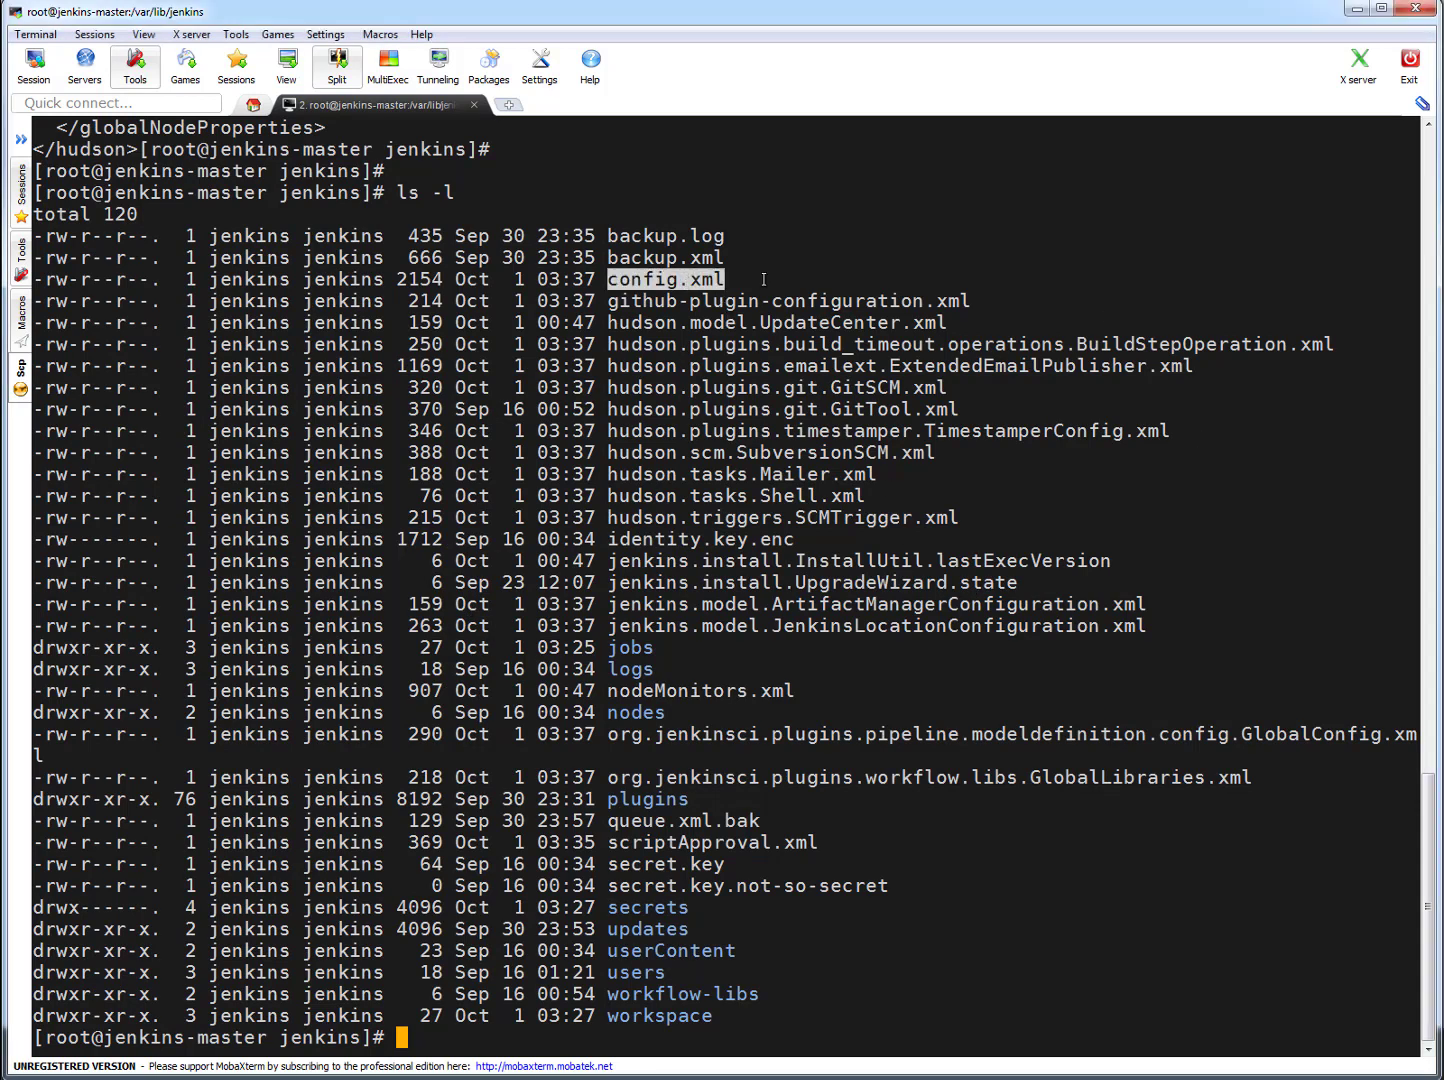
{"action": "double_click", "coordinate": [665, 258]}
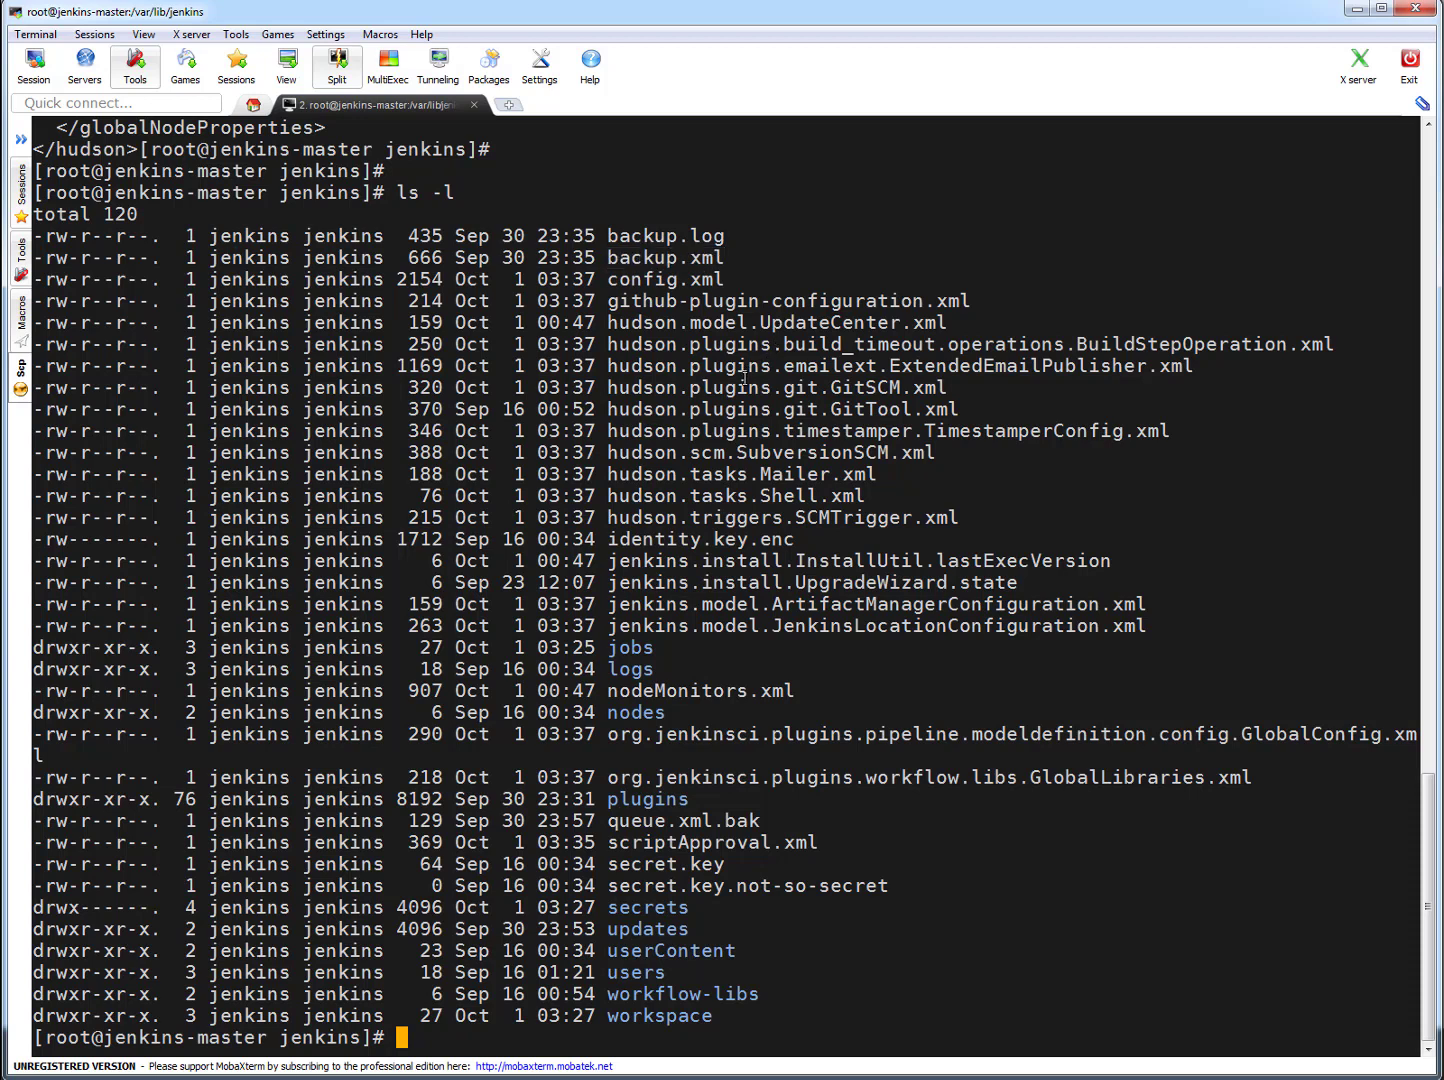
{"action": "double_click", "coordinate": [745, 387]}
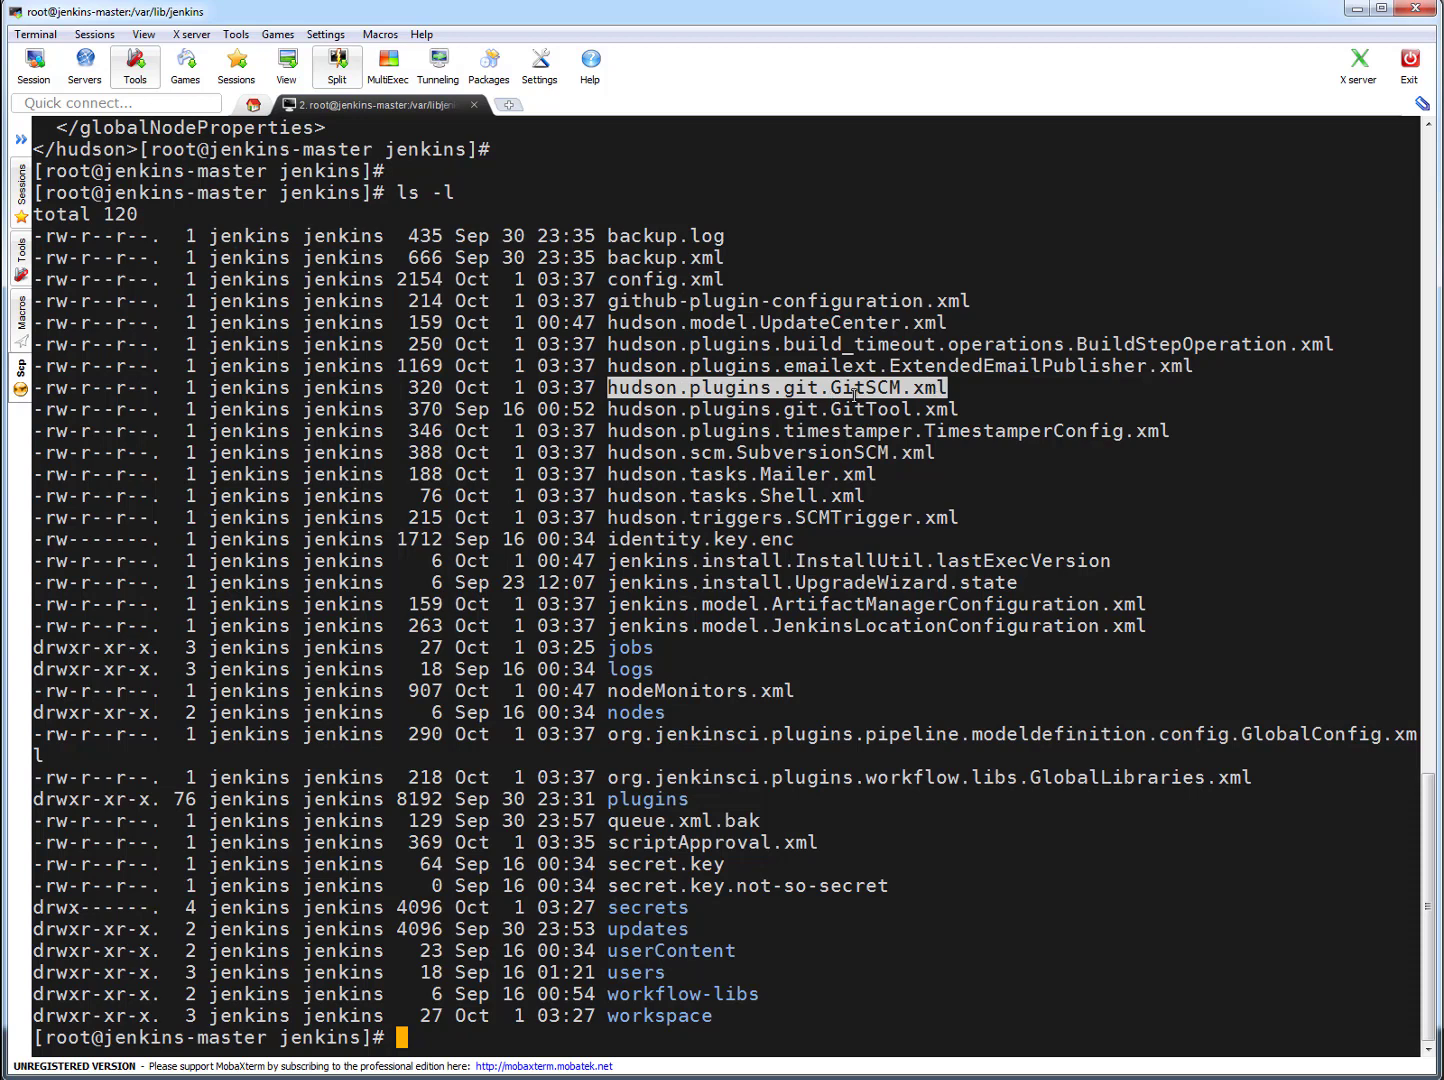
{"action": "double_click", "coordinate": [867, 405]}
{"action": "double_click", "coordinate": [884, 386]}
{"action": "left_click", "coordinate": [845, 444]}
{"action": "double_click", "coordinate": [845, 443]}
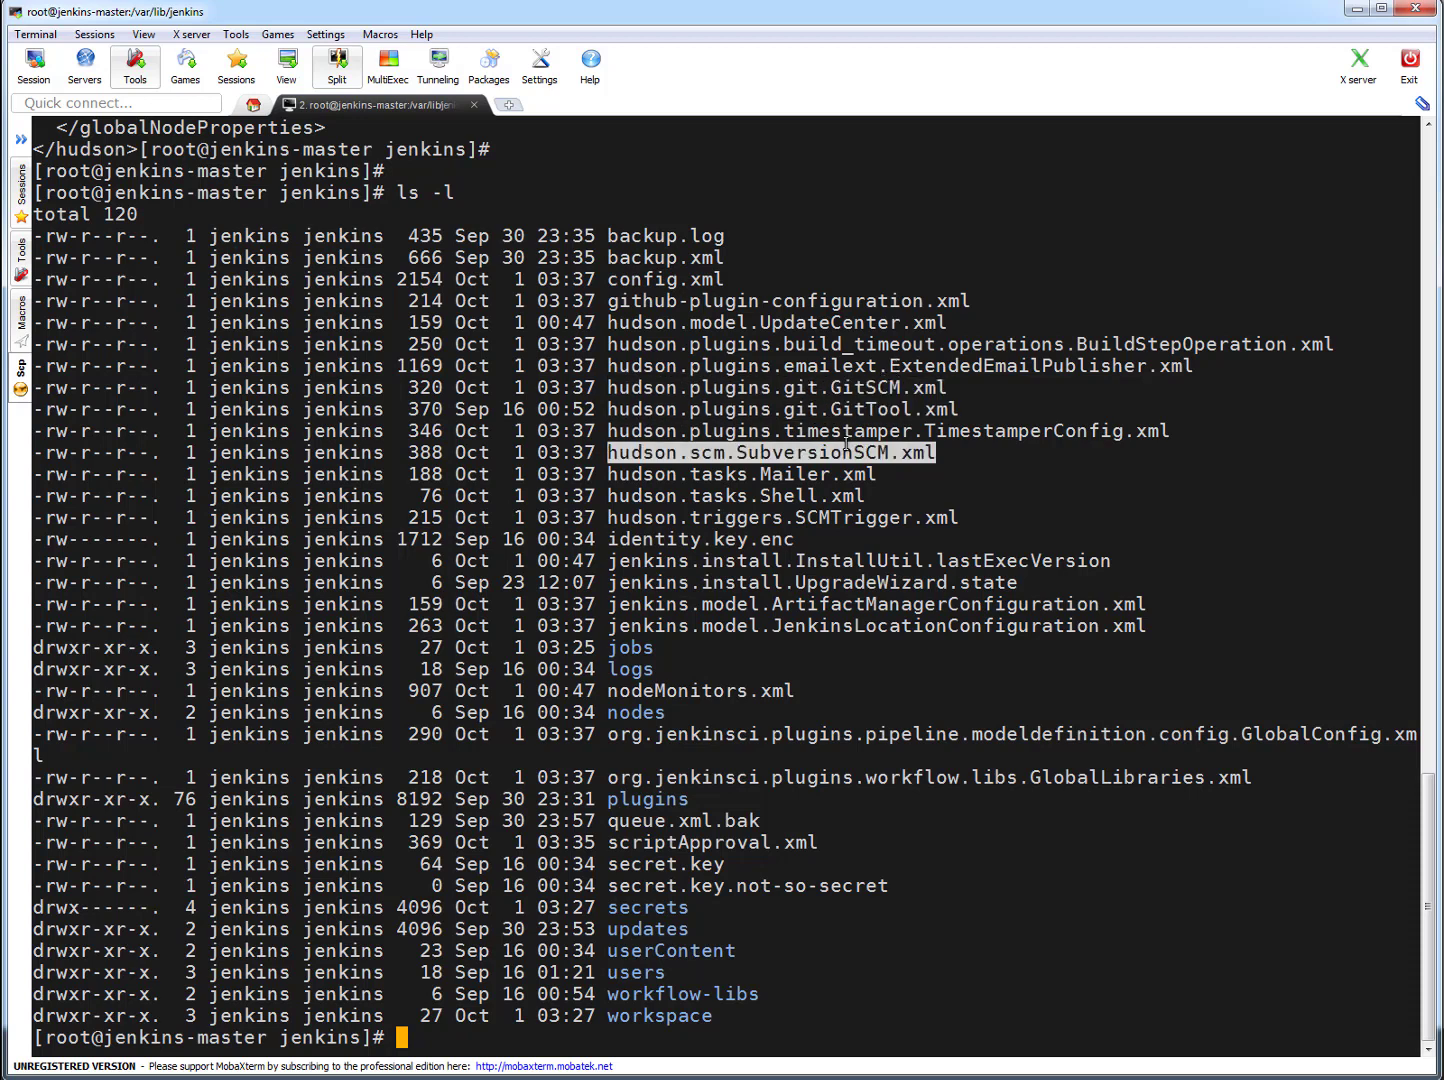
{"action": "double_click", "coordinate": [820, 475]}
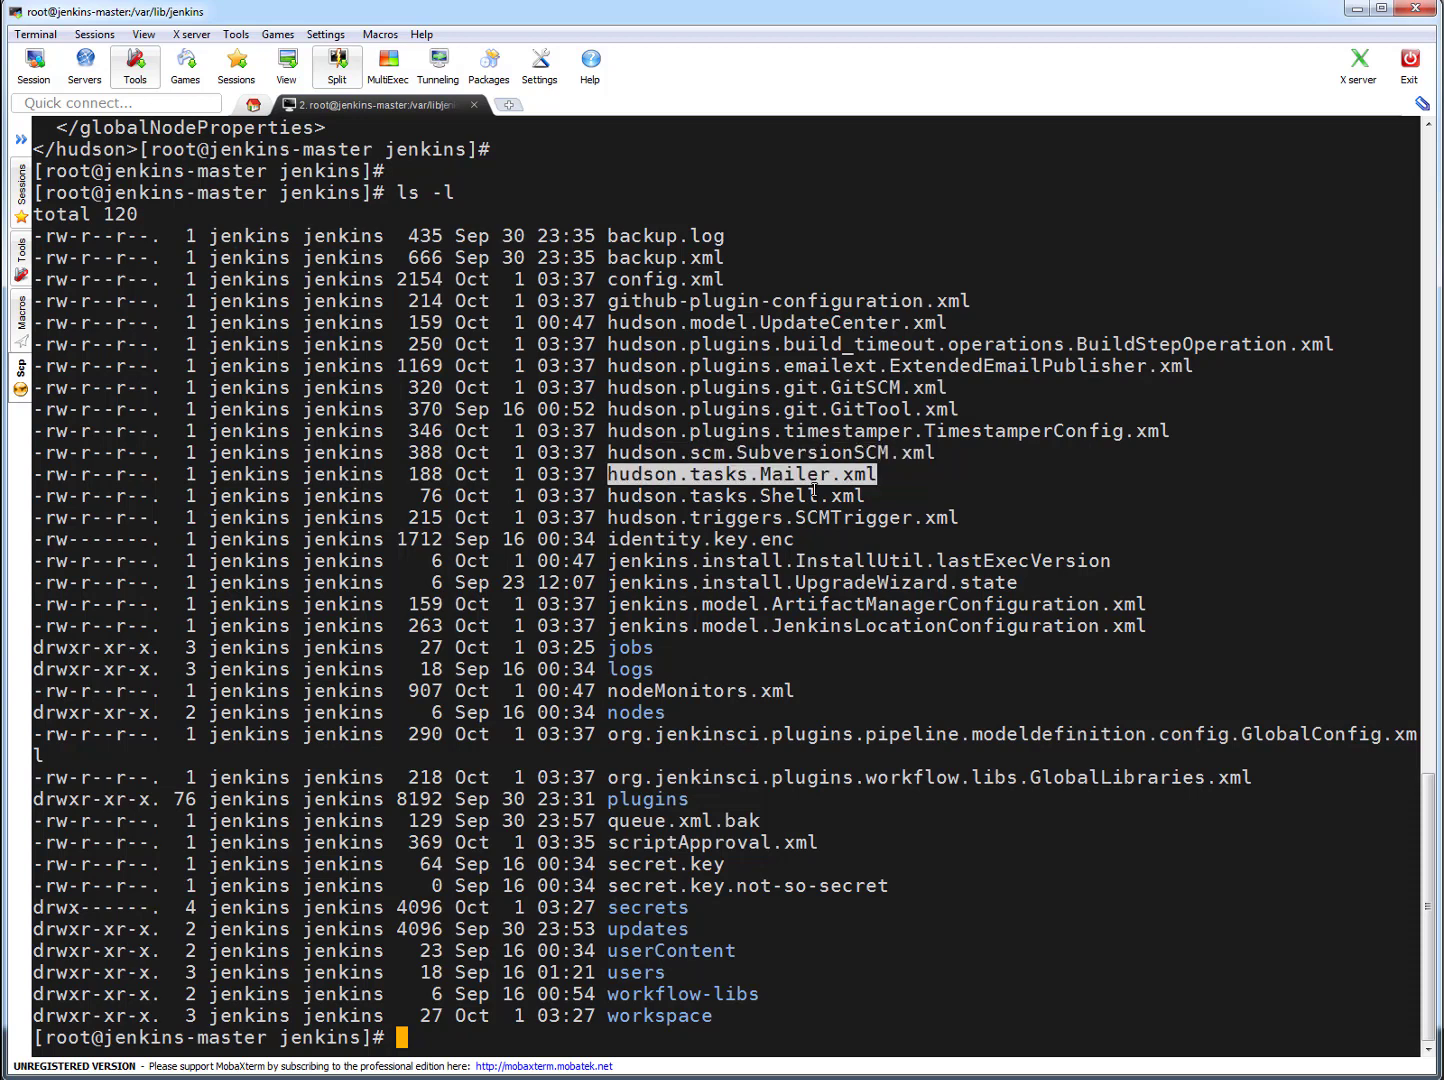
{"action": "double_click", "coordinate": [817, 496]}
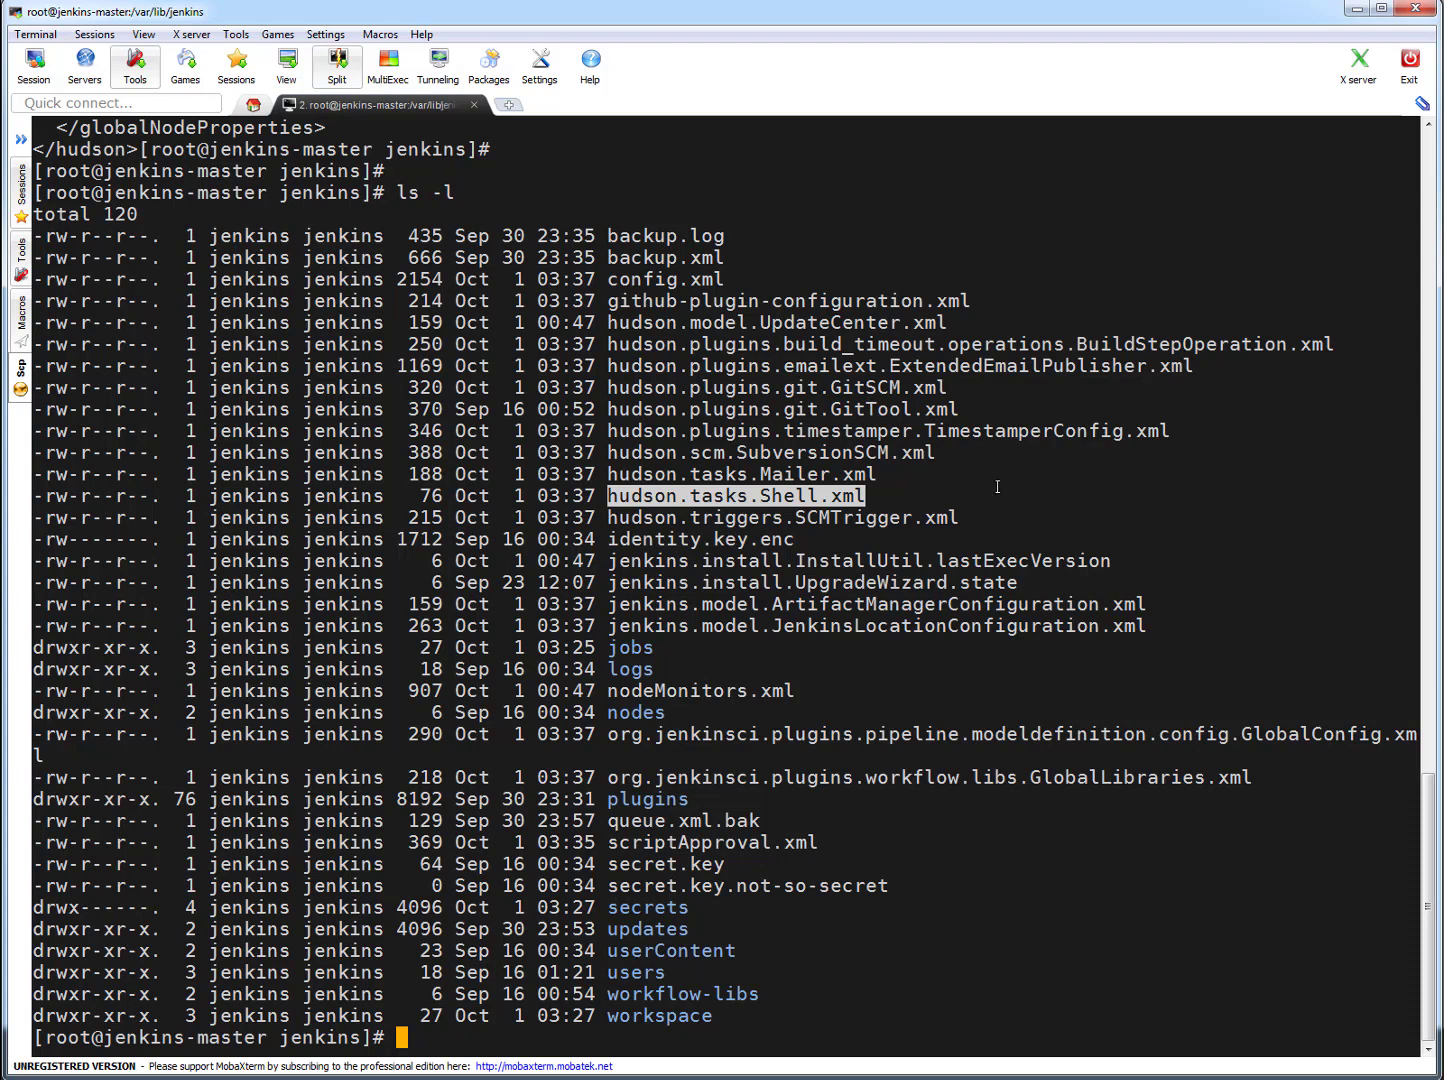
{"action": "left_click", "coordinate": [1126, 490]}
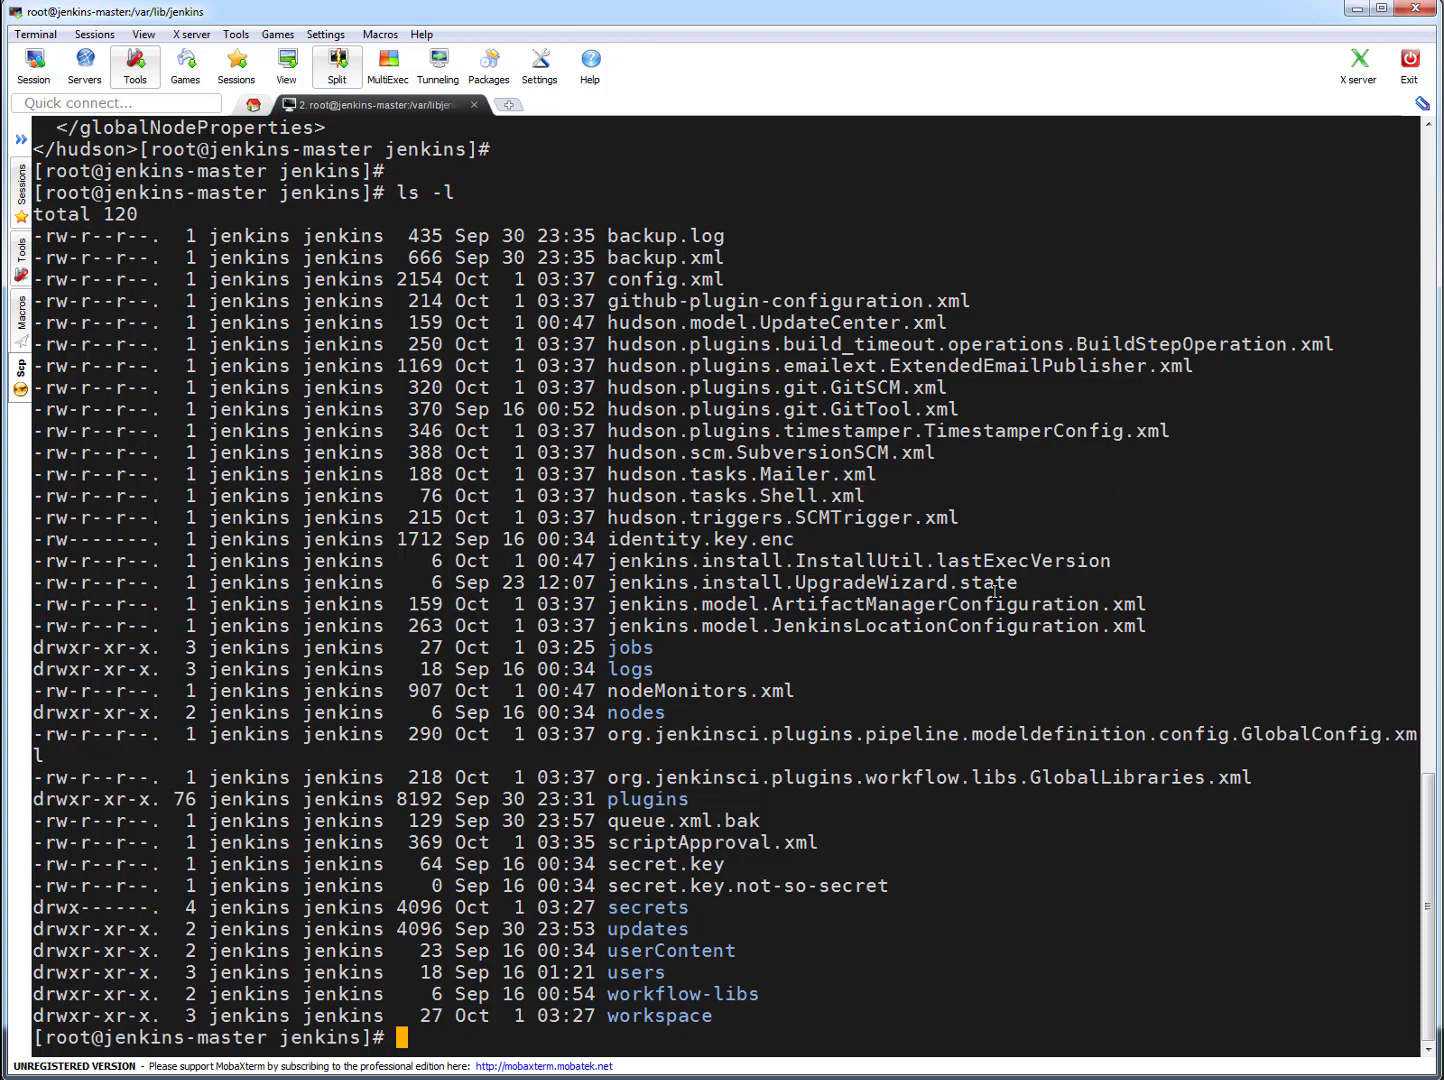
- List the contents of the jobs directory in long format with ls -l jobs
{"action": "double_click", "coordinate": [632, 648]}
{"action": "key", "text": "ctrl+c"}
{"action": "type", "text": "ls -l"}
{"action": "right_click", "coordinate": [830, 714]}
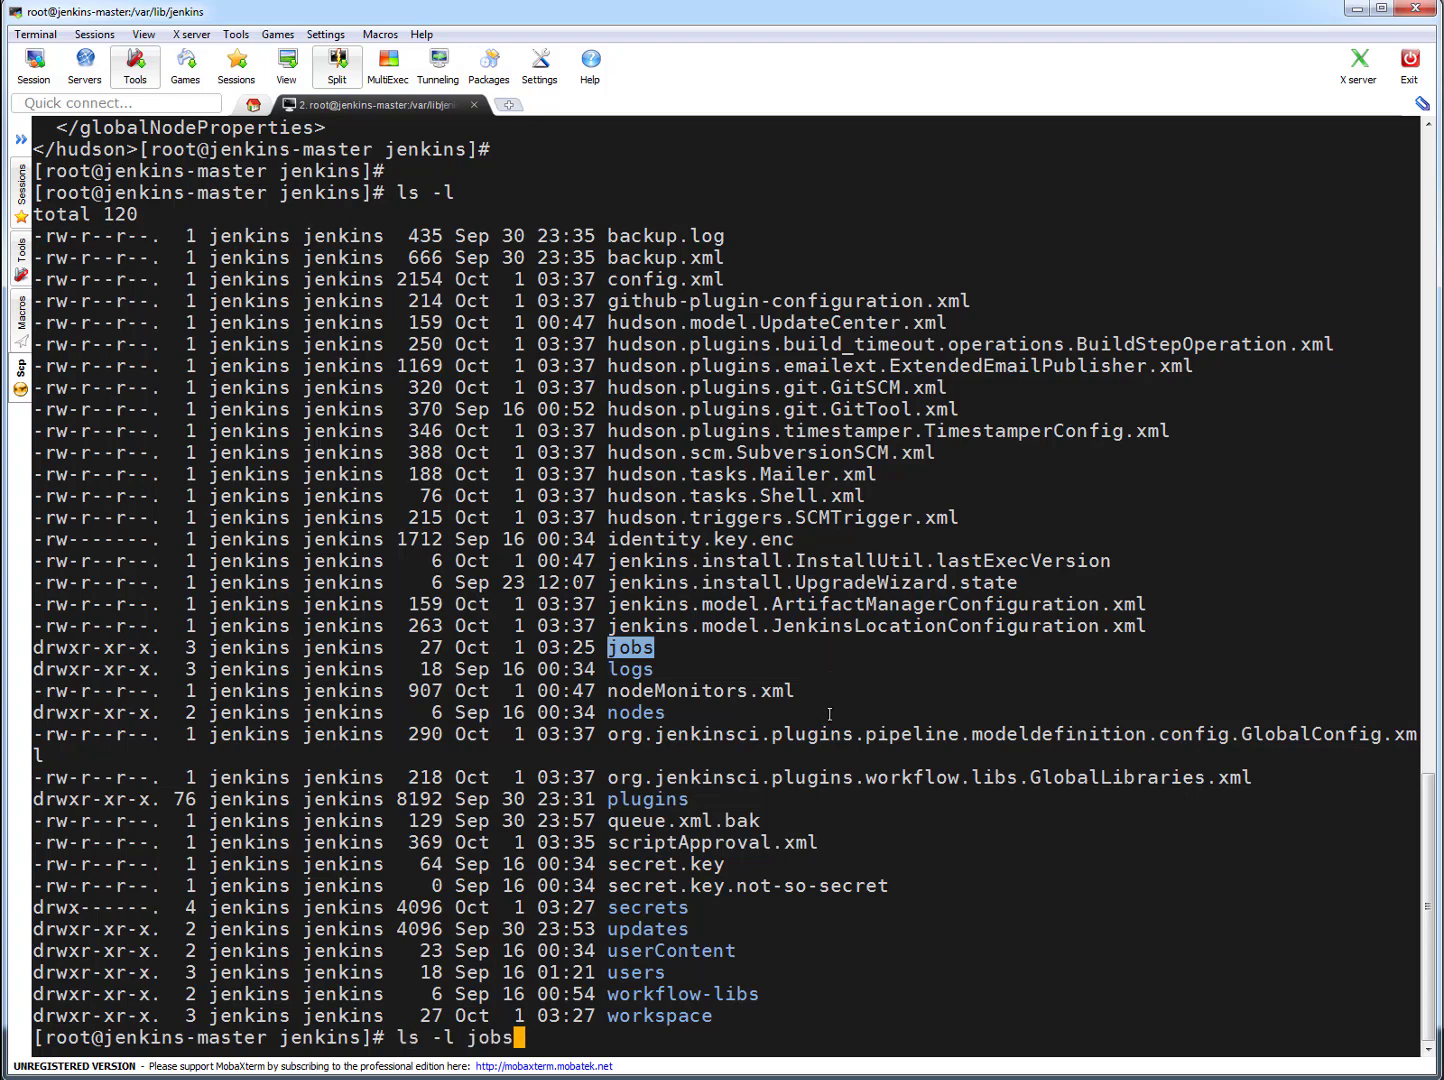
{"action": "key", "text": "Return"}
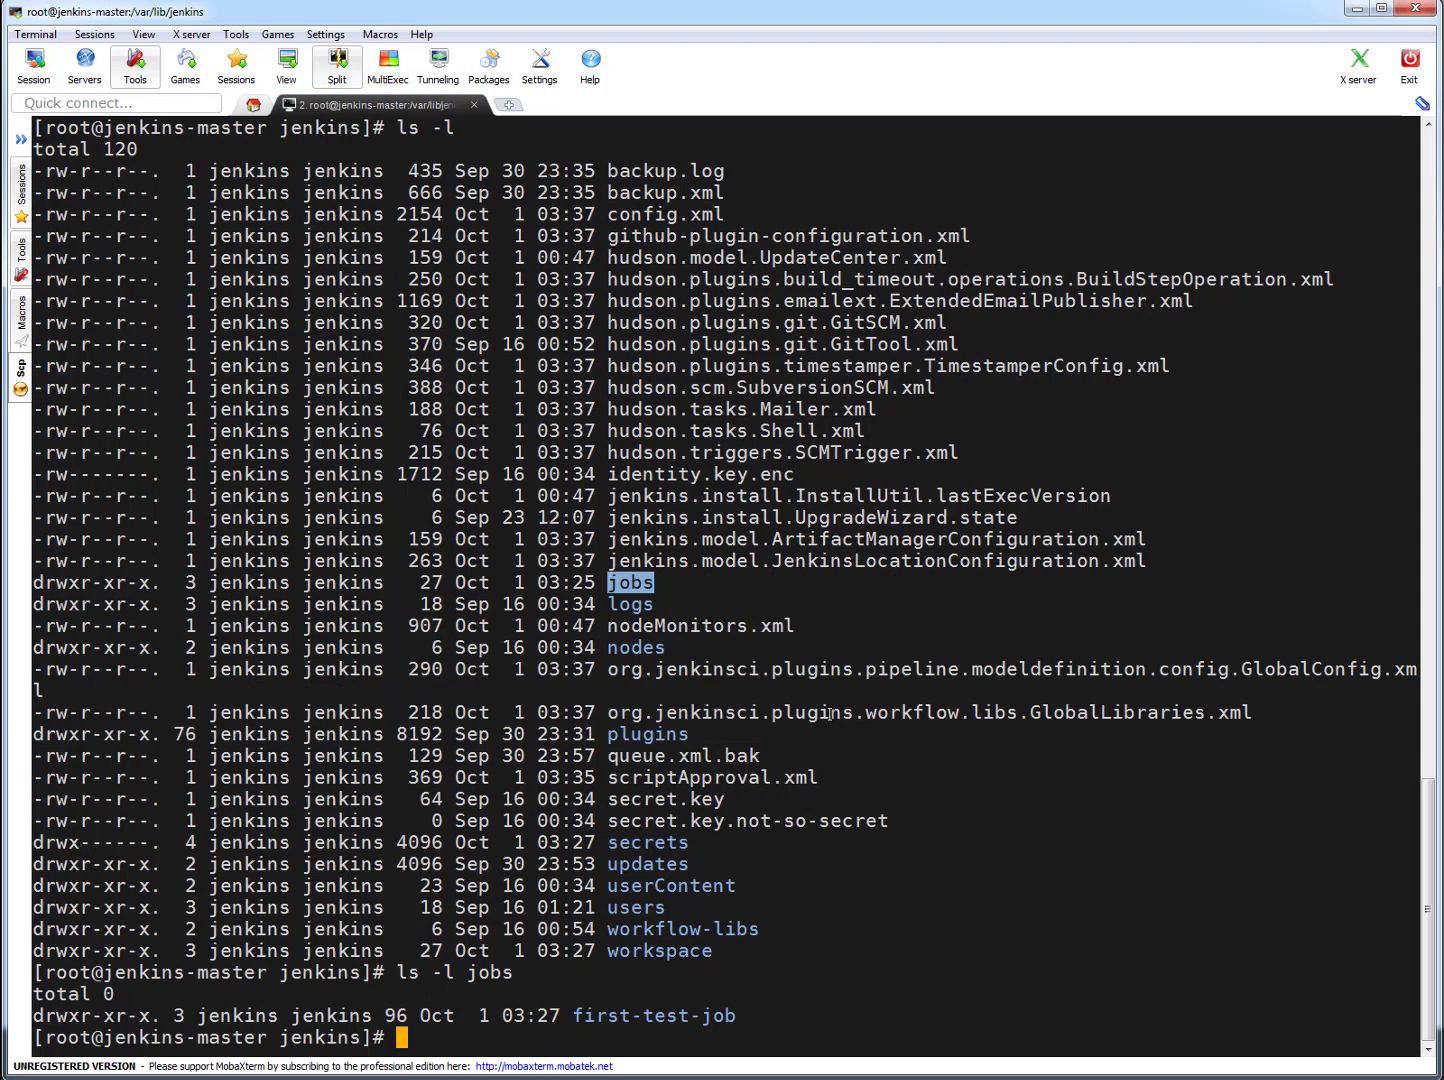
- List the first-test-job folder inside jobs in long format
{"action": "double_click", "coordinate": [692, 1017]}
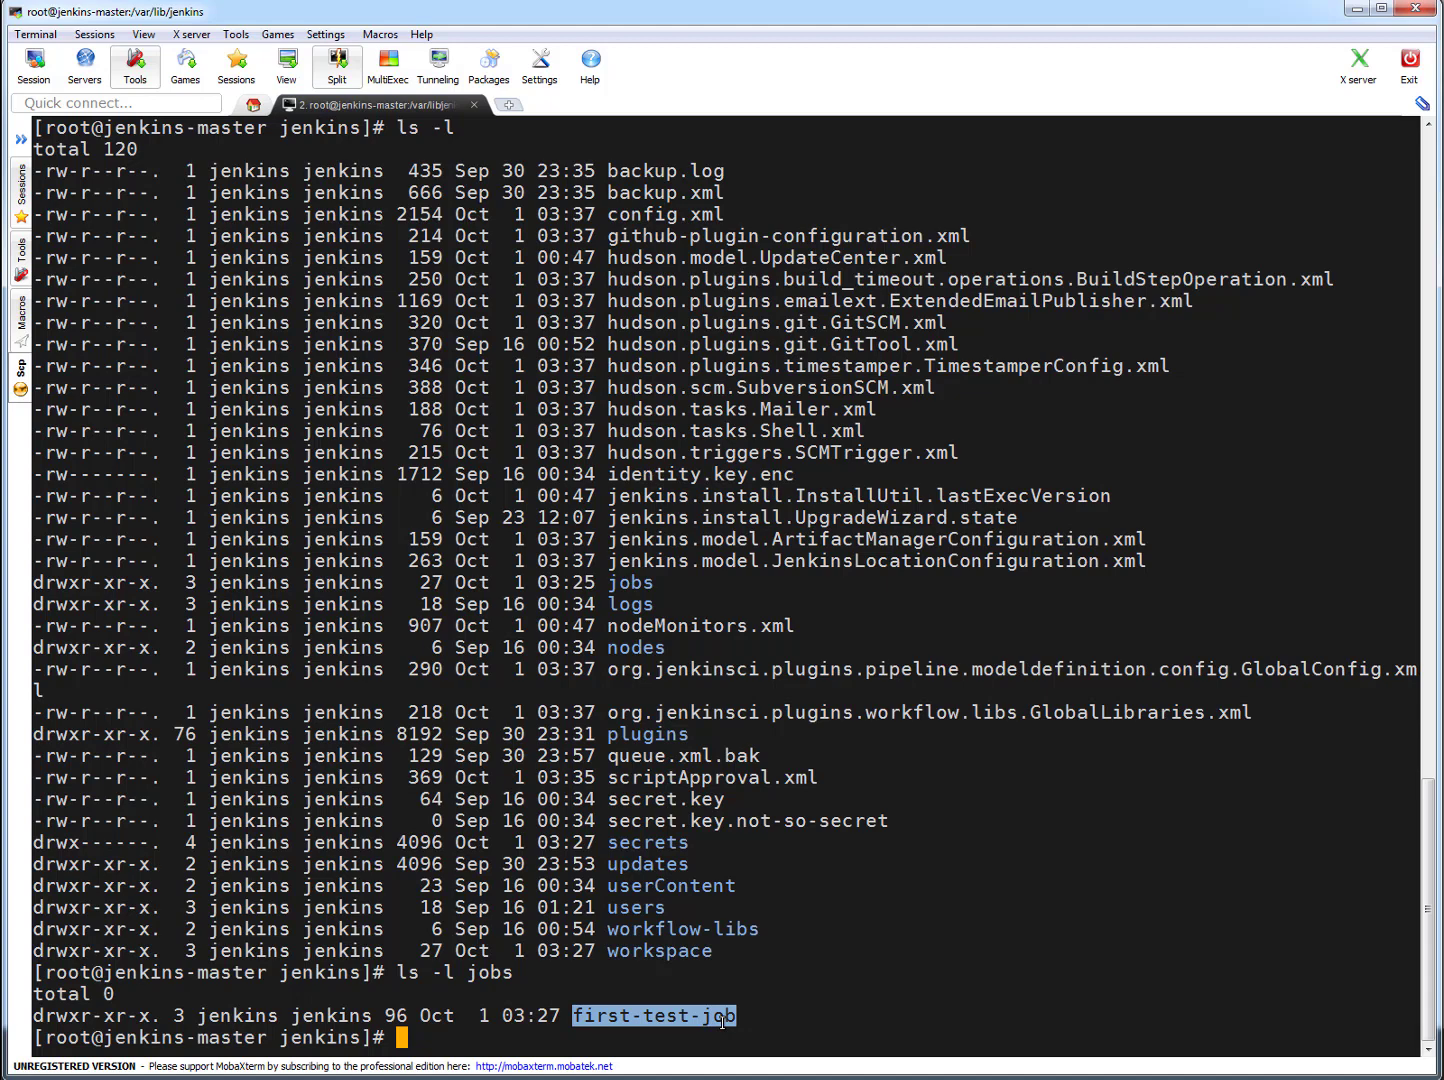
{"action": "key", "text": "Up"}
{"action": "type", "text": "/"}
{"action": "right_click", "coordinate": [798, 888]}
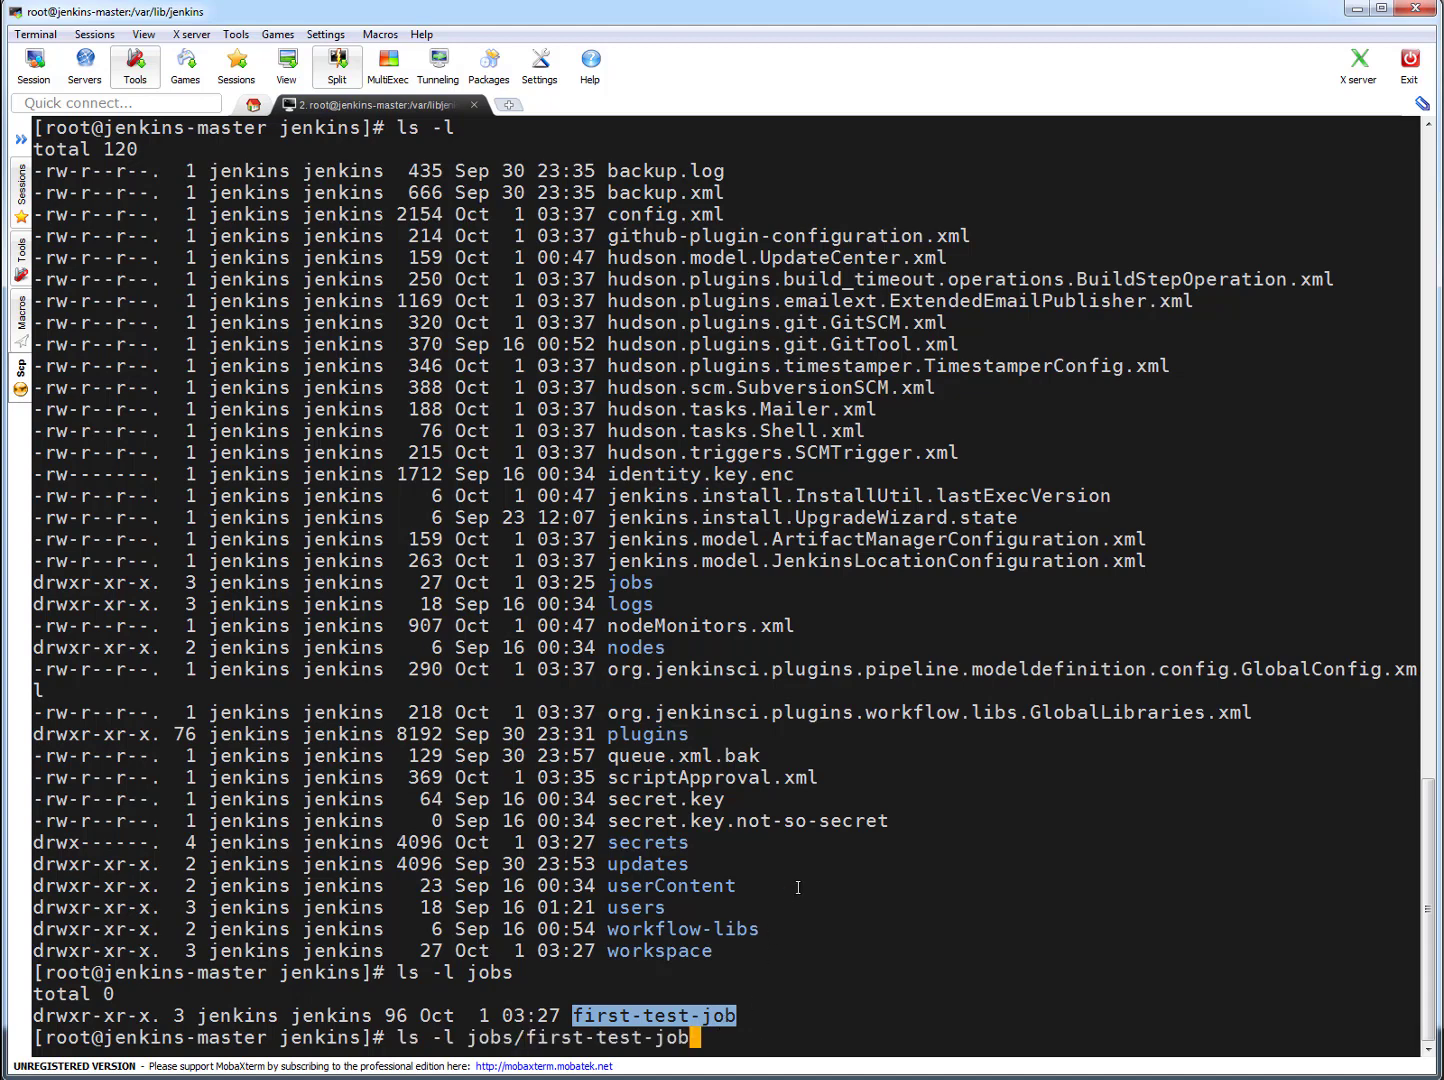
{"action": "key", "text": "Return"}
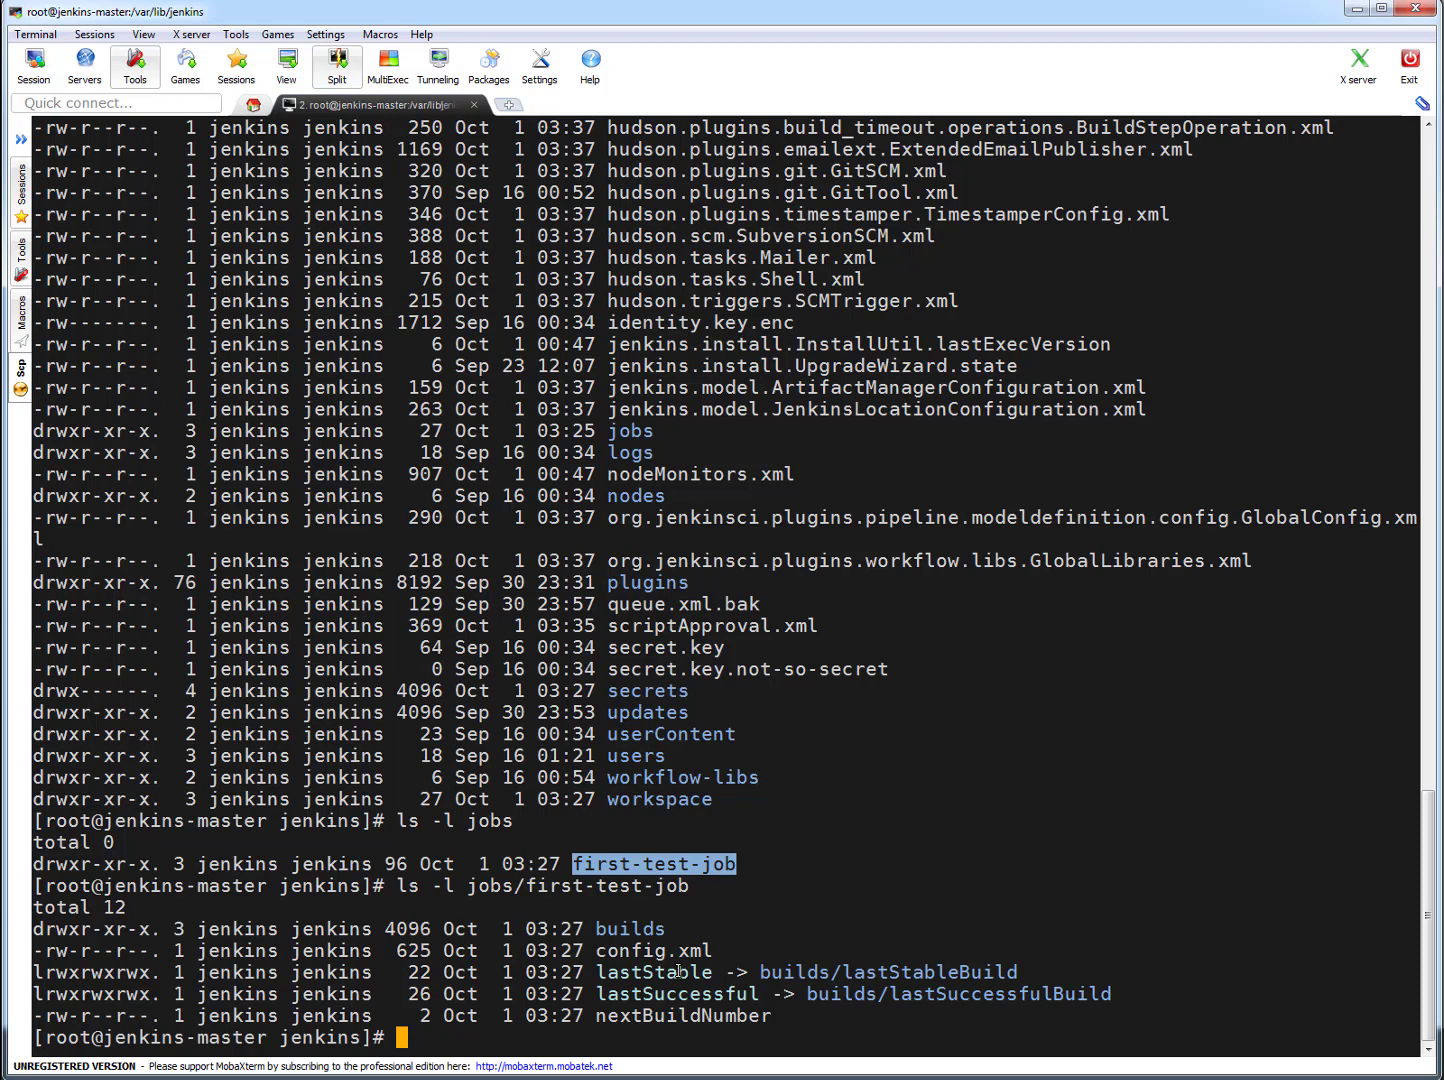
- List the job's builds directory with ls -l jobs/first-test-job/builds
{"action": "key", "text": "Up"}
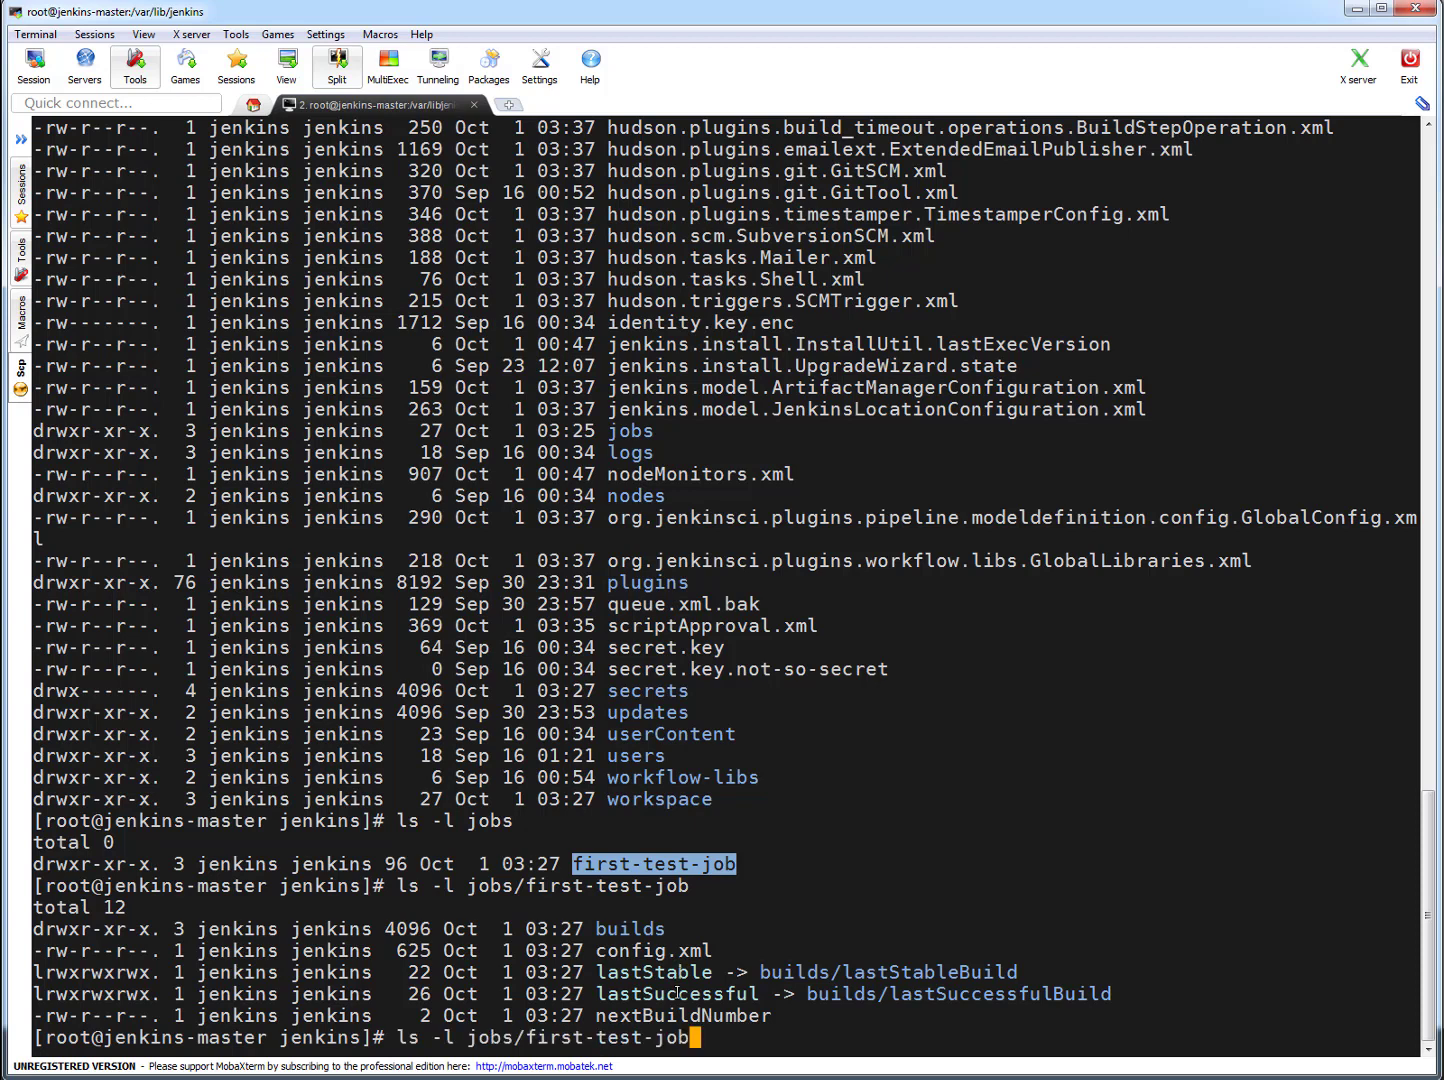
{"action": "type", "text": "/"}
{"action": "double_click", "coordinate": [627, 929]}
{"action": "right_click", "coordinate": [627, 933]}
{"action": "key", "text": "Return"}
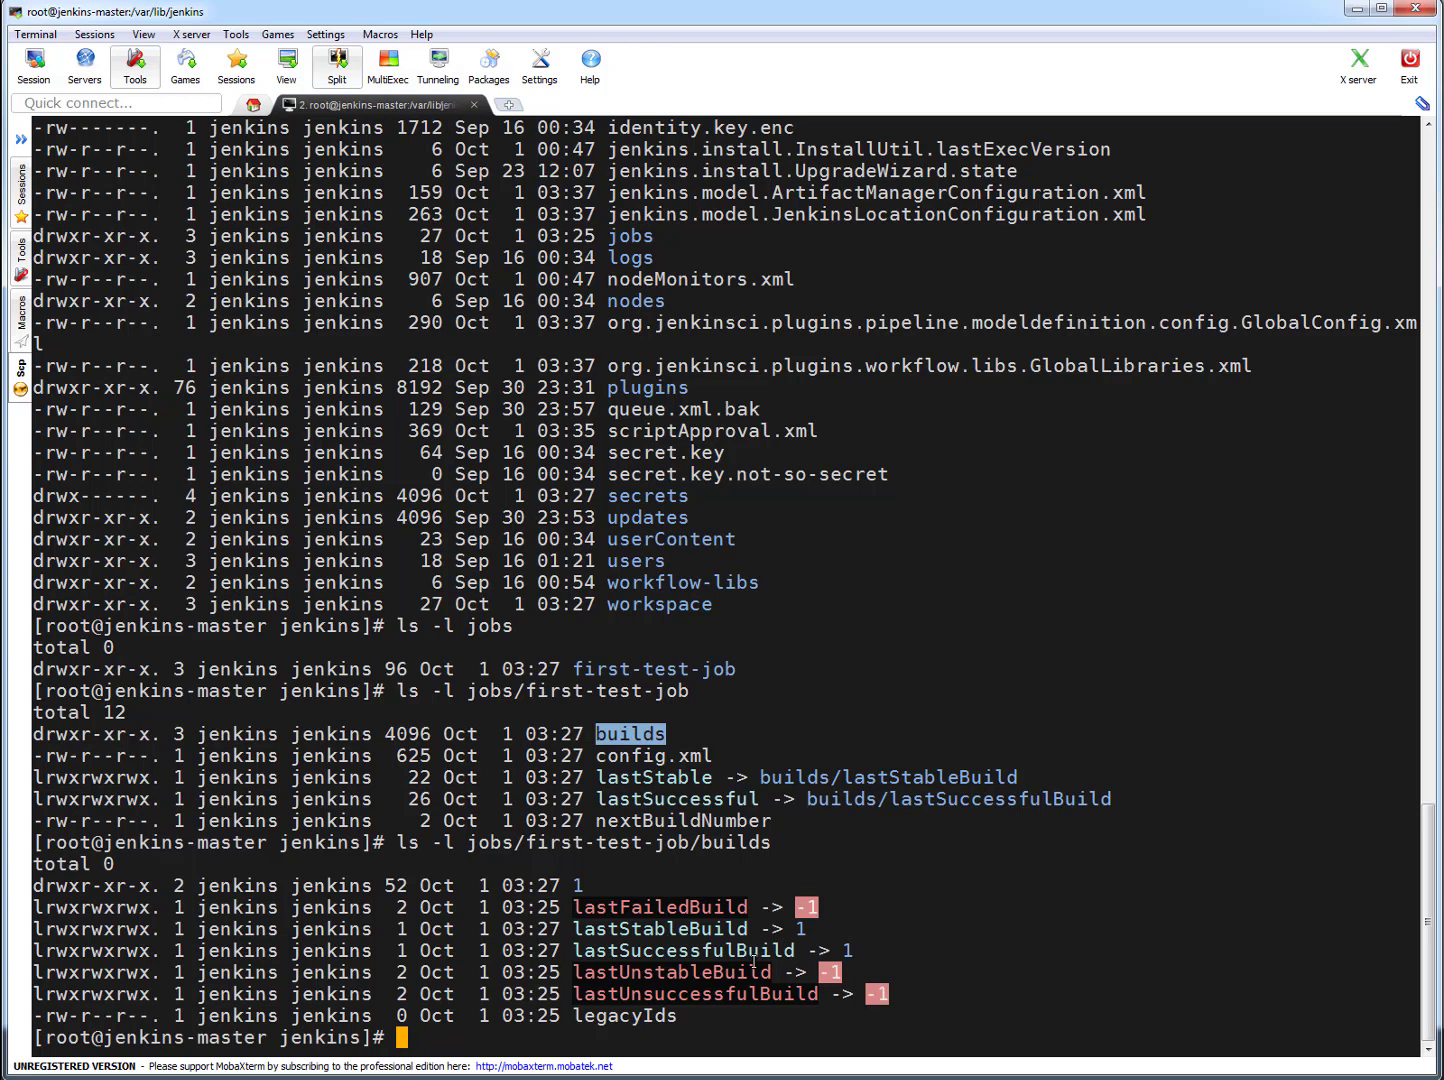
- Try to print jobs/first-test-job/builds/lastSuccessfulBuild with cat
{"action": "double_click", "coordinate": [710, 951]}
{"action": "key", "text": "ctrl+c"}
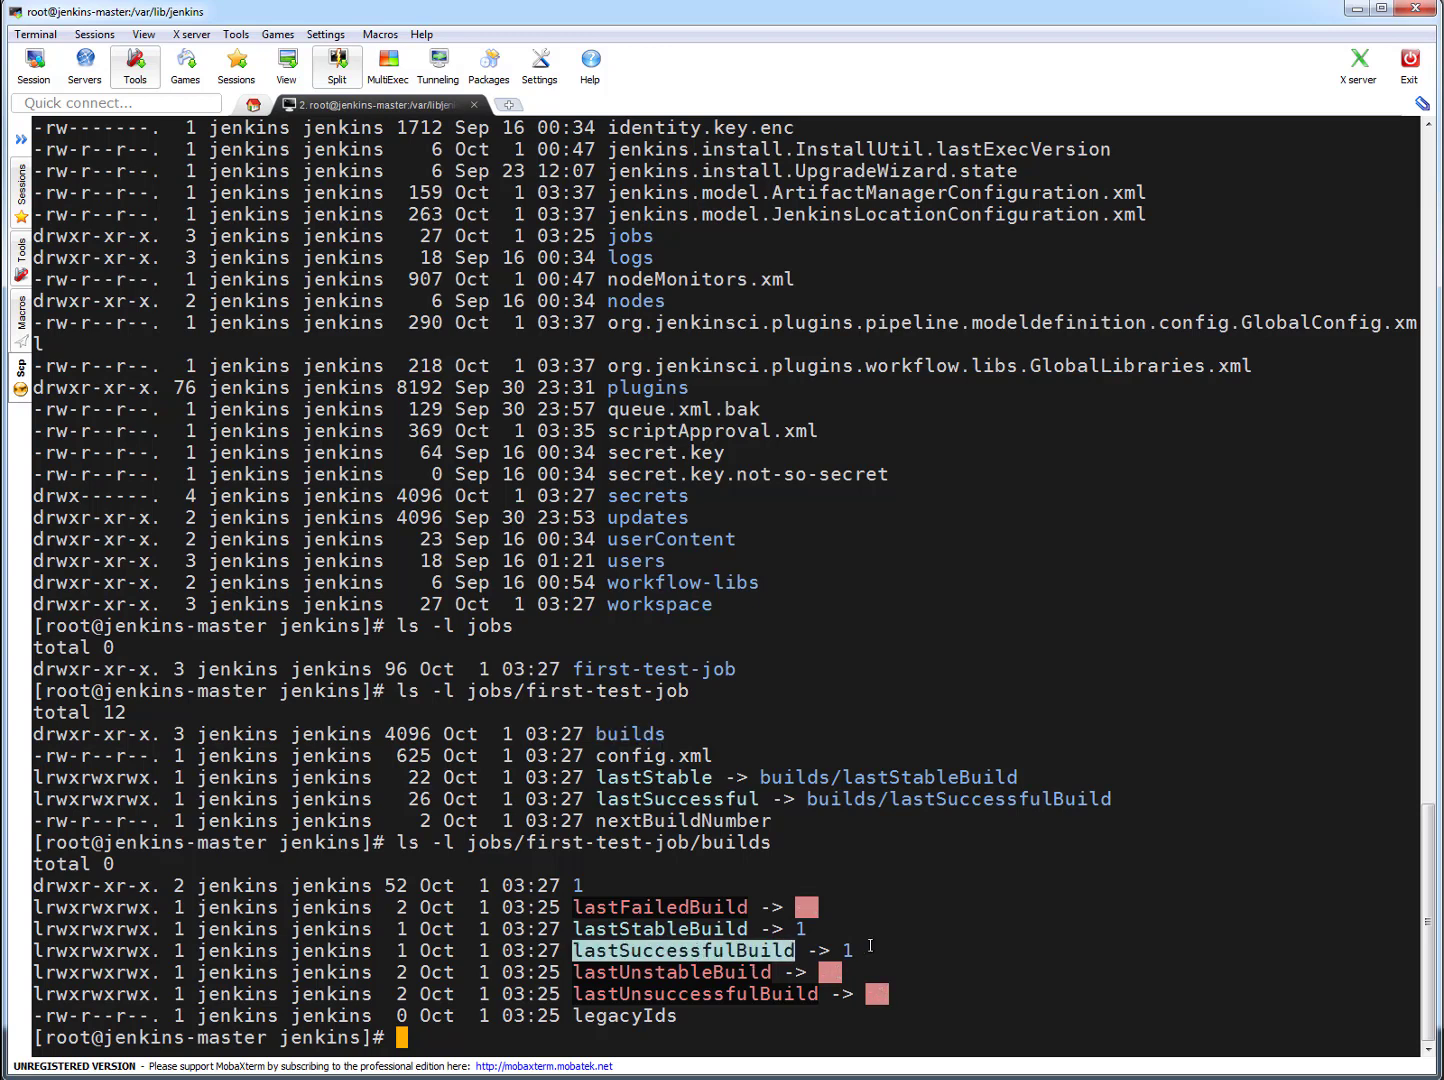
{"action": "type", "text": "cat"}
{"action": "left_click", "coordinate": [669, 845]}
{"action": "double_click", "coordinate": [669, 845]}
{"action": "right_click", "coordinate": [1242, 847]}
{"action": "type", "text": "/first-test-job/builds/"}
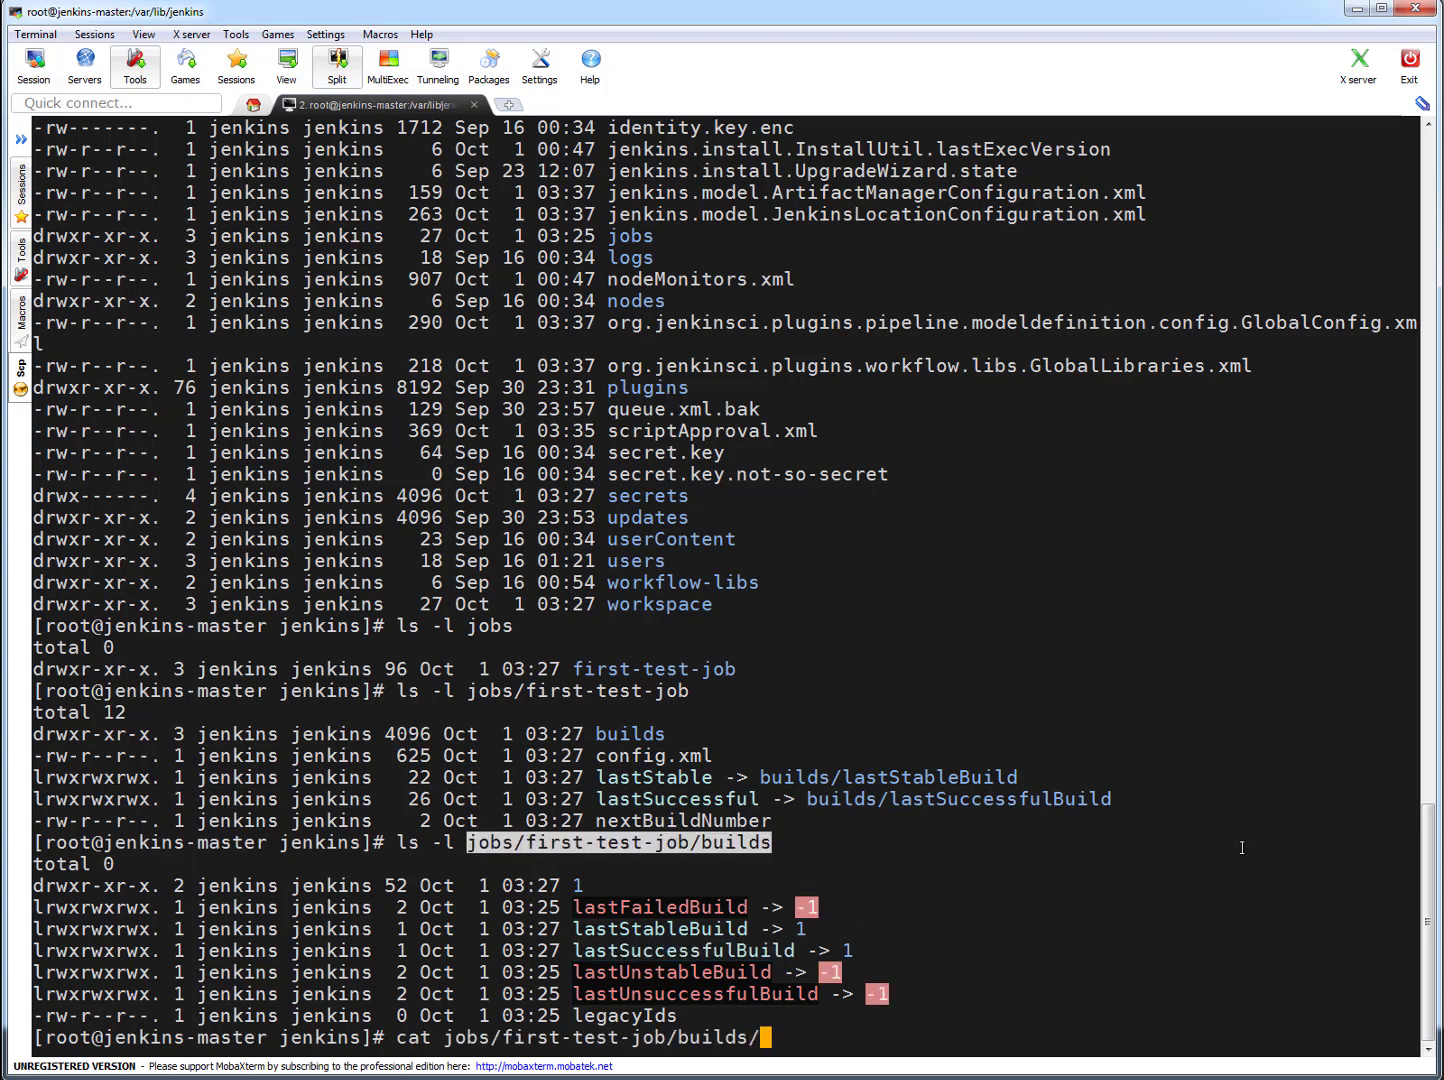
{"action": "double_click", "coordinate": [682, 949]}
{"action": "right_click", "coordinate": [1217, 864]}
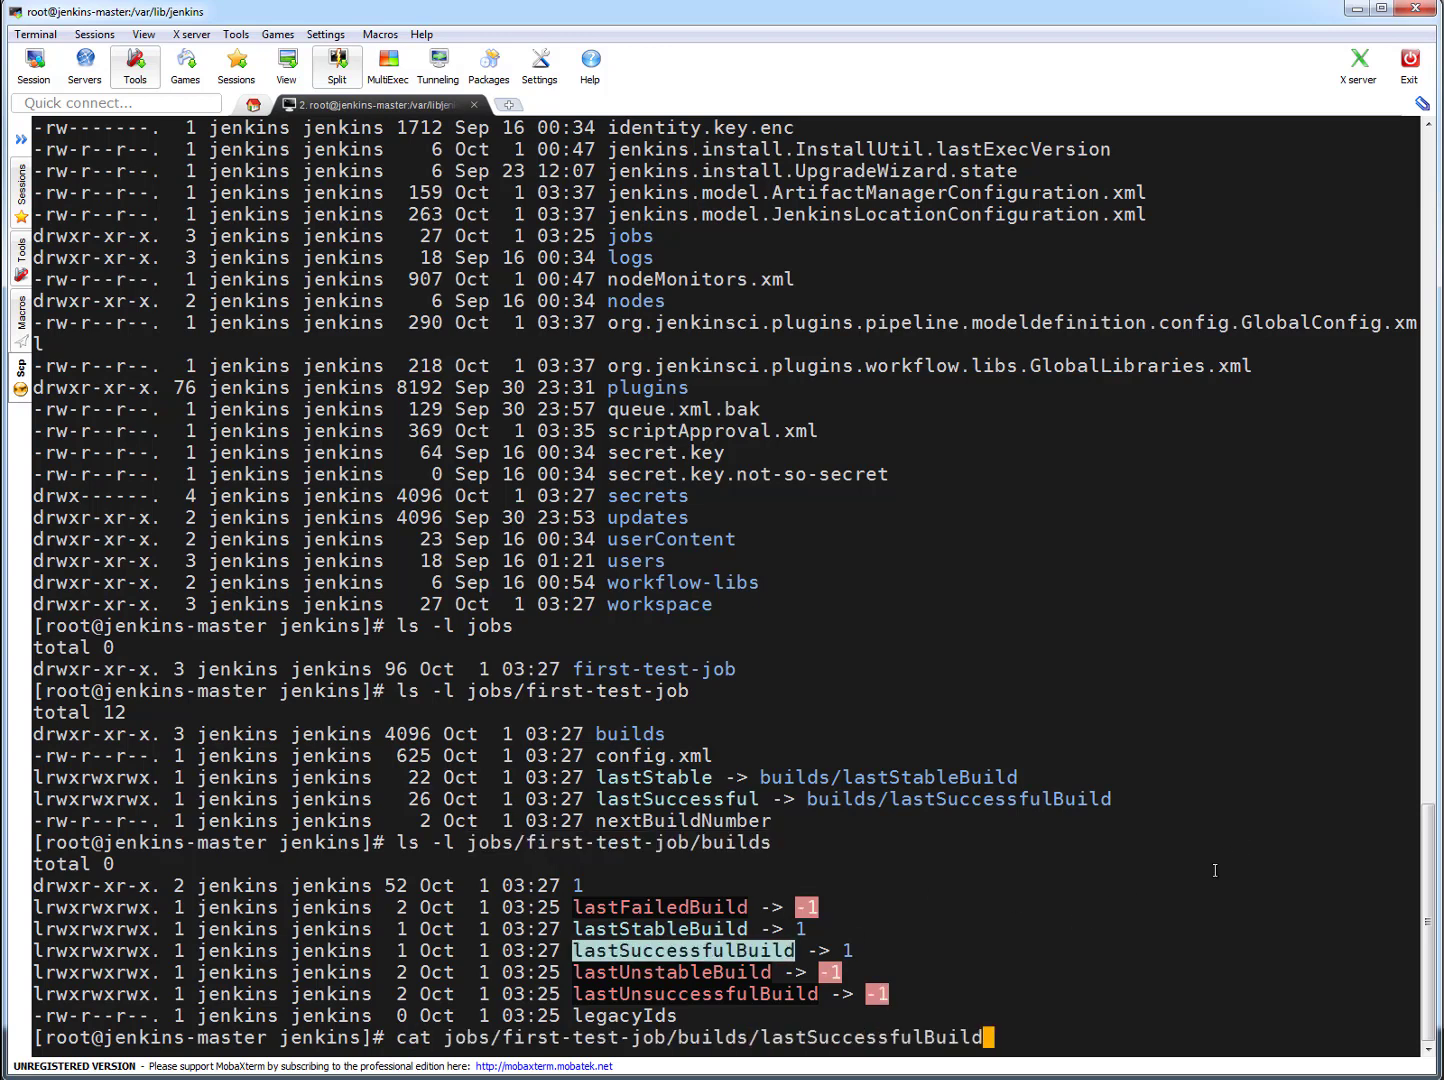
{"action": "key", "text": "Return"}
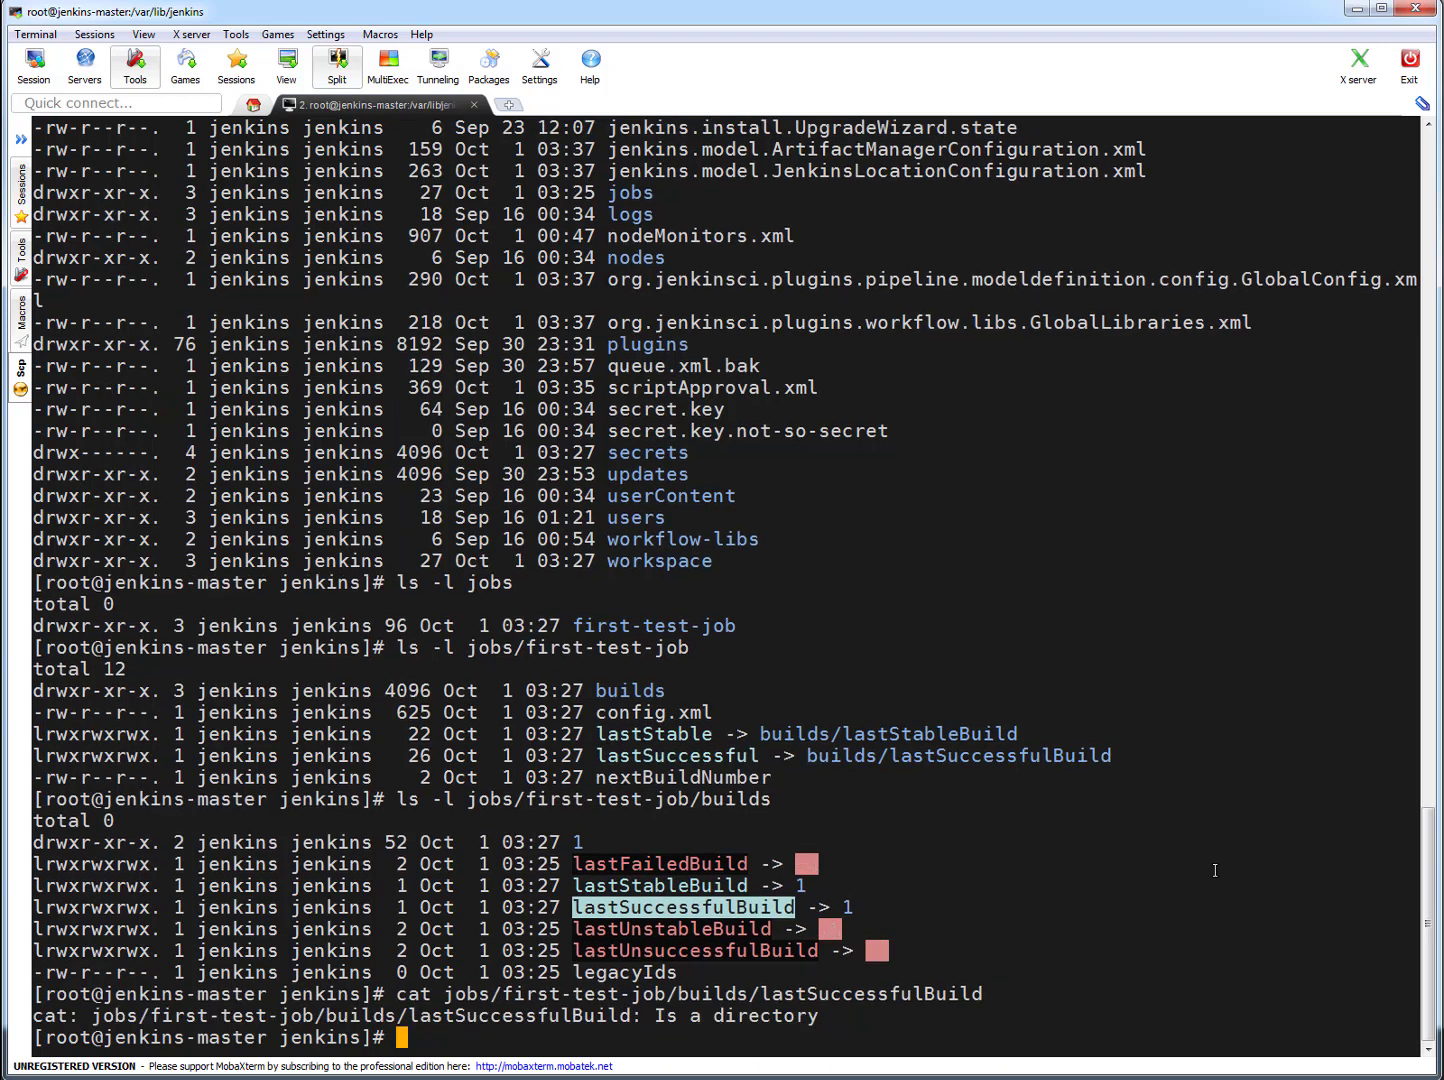
- Print the log file of the last successful build with cat jobs/first-test-job/builds/lastSuccessfulBuild/log
{"action": "key", "text": "Up"}
{"action": "type", "text": "/"}
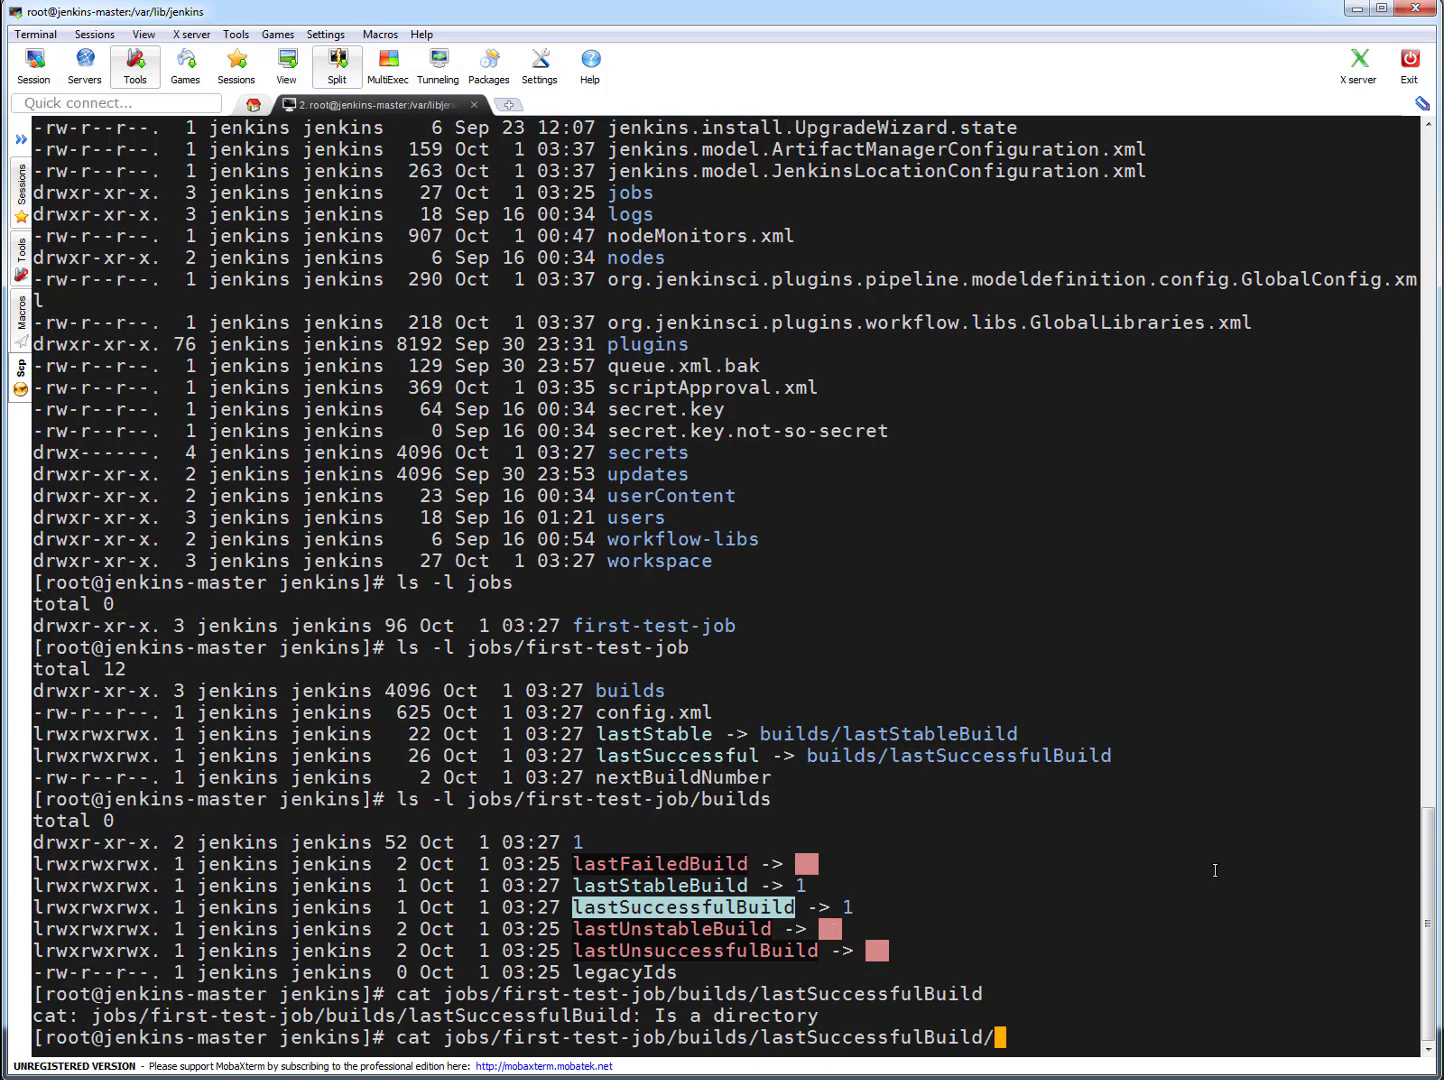
{"action": "key", "text": "Tab"}
{"action": "key", "text": "Tab"}
{"action": "key", "text": "Tab"}
{"action": "type", "text": "lo"}
{"action": "key", "text": "Tab"}
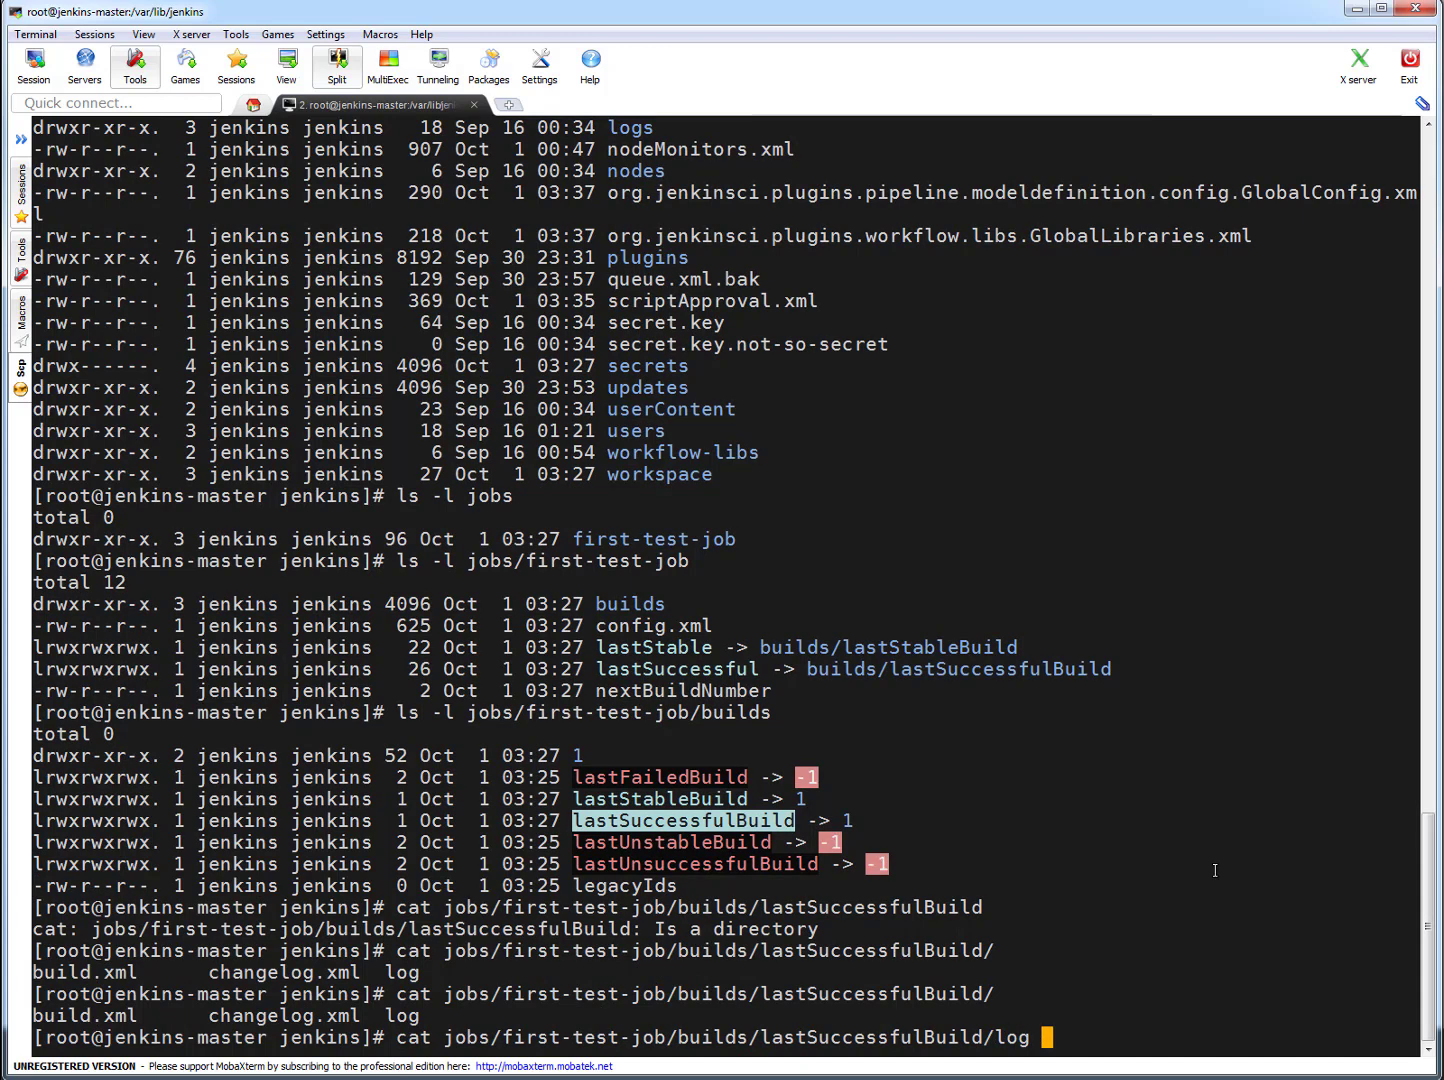
{"action": "key", "text": "Return"}
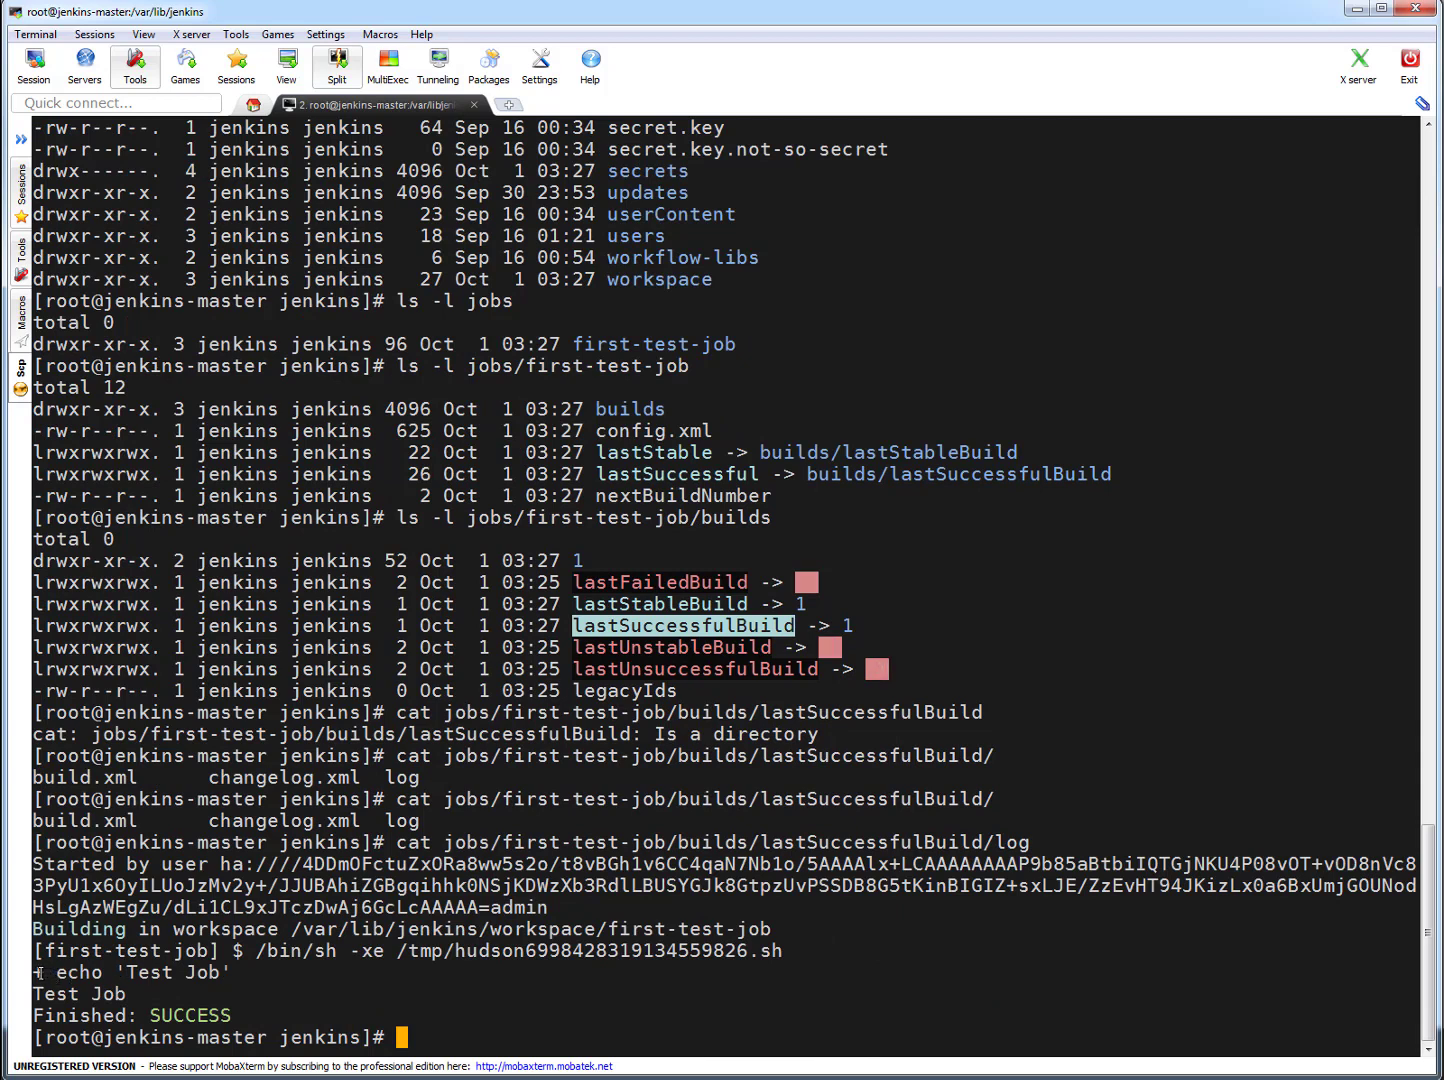
- Examine the closing lines of the build log, from the echo command to the finish status, by highlighting them
{"action": "left_click_drag", "start_coordinate": [36, 972], "coordinate": [103, 973]}
{"action": "triple_click", "coordinate": [225, 972]}
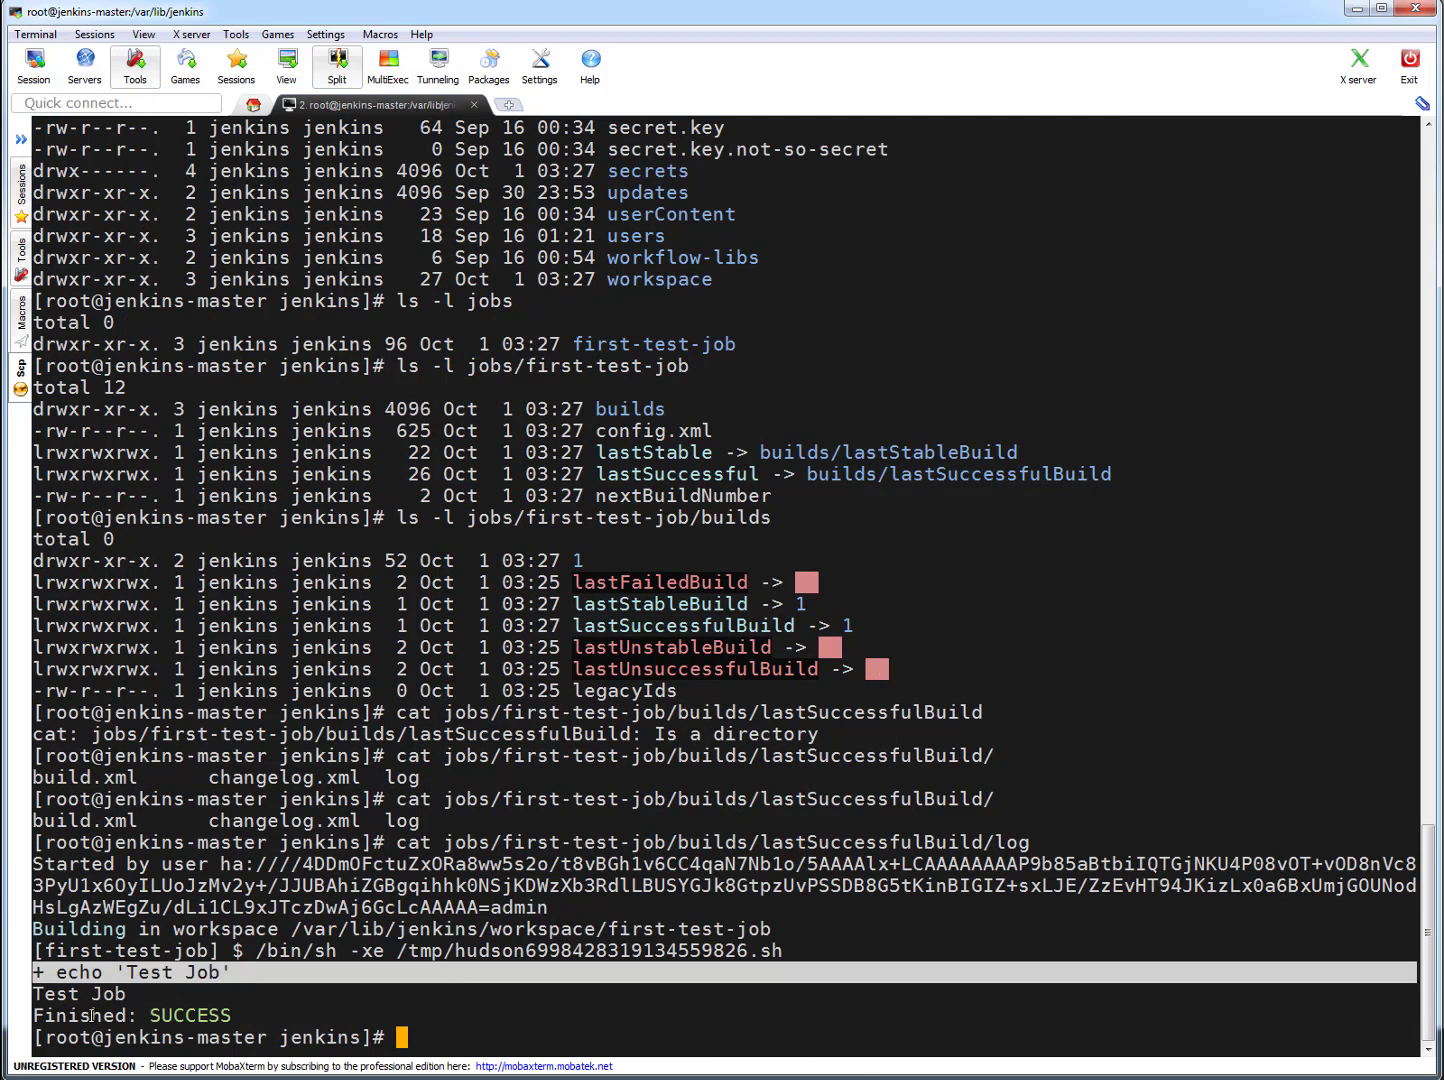
{"action": "triple_click", "coordinate": [67, 994]}
{"action": "left_click_drag", "start_coordinate": [36, 1015], "coordinate": [270, 1012]}
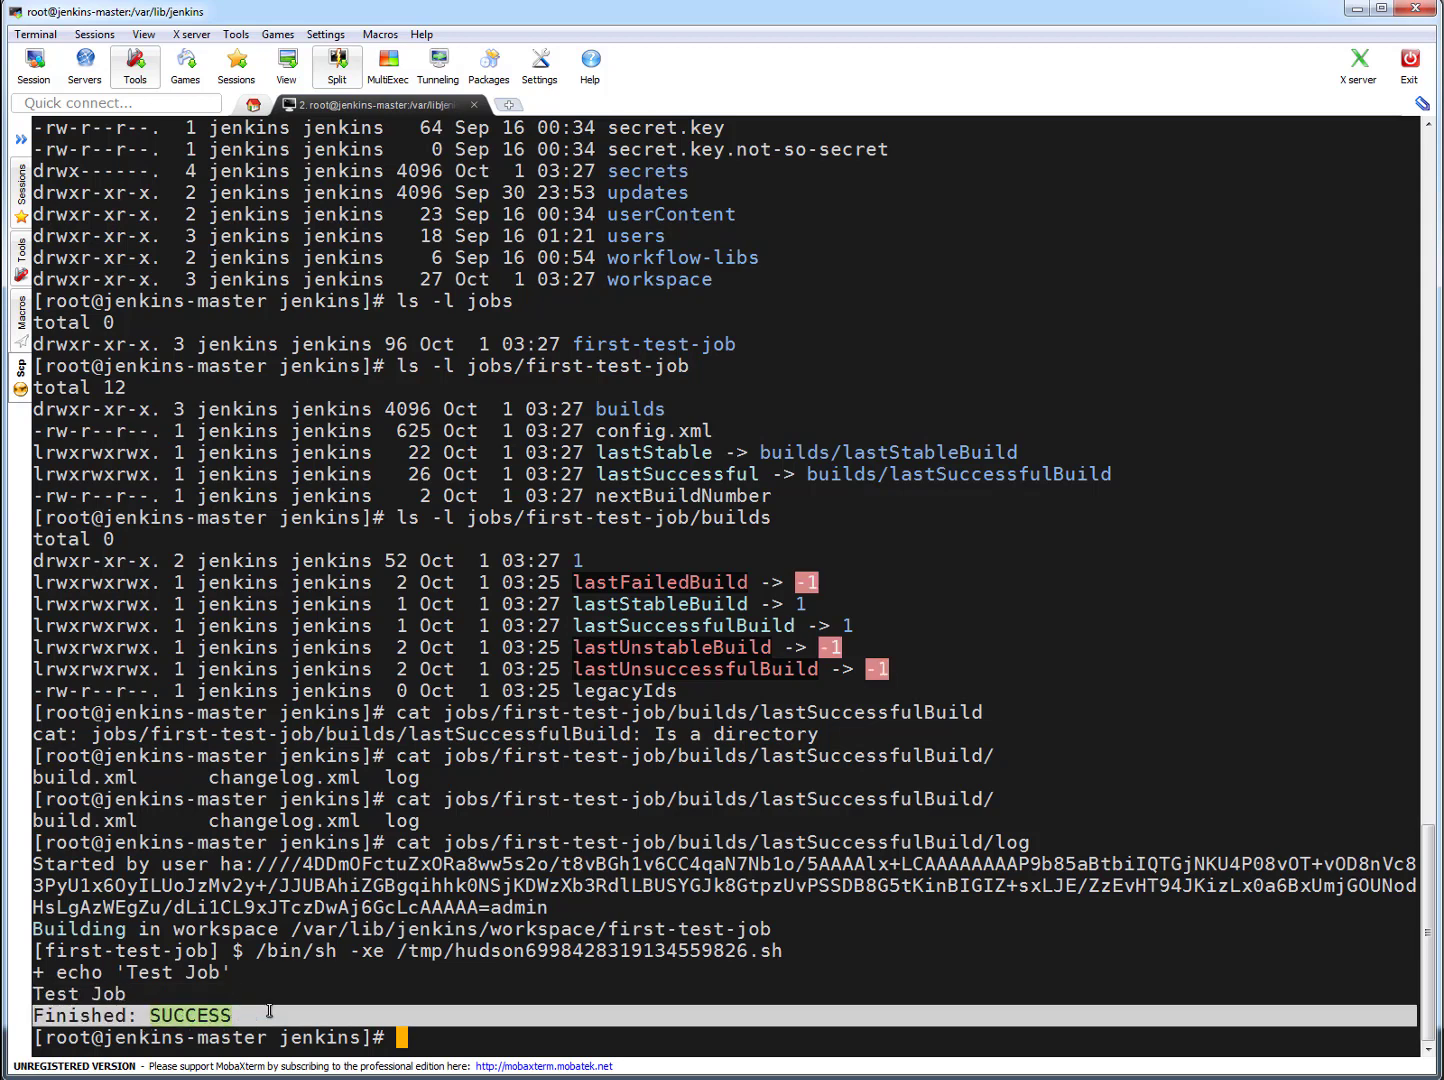
{"action": "left_click", "coordinate": [390, 1001]}
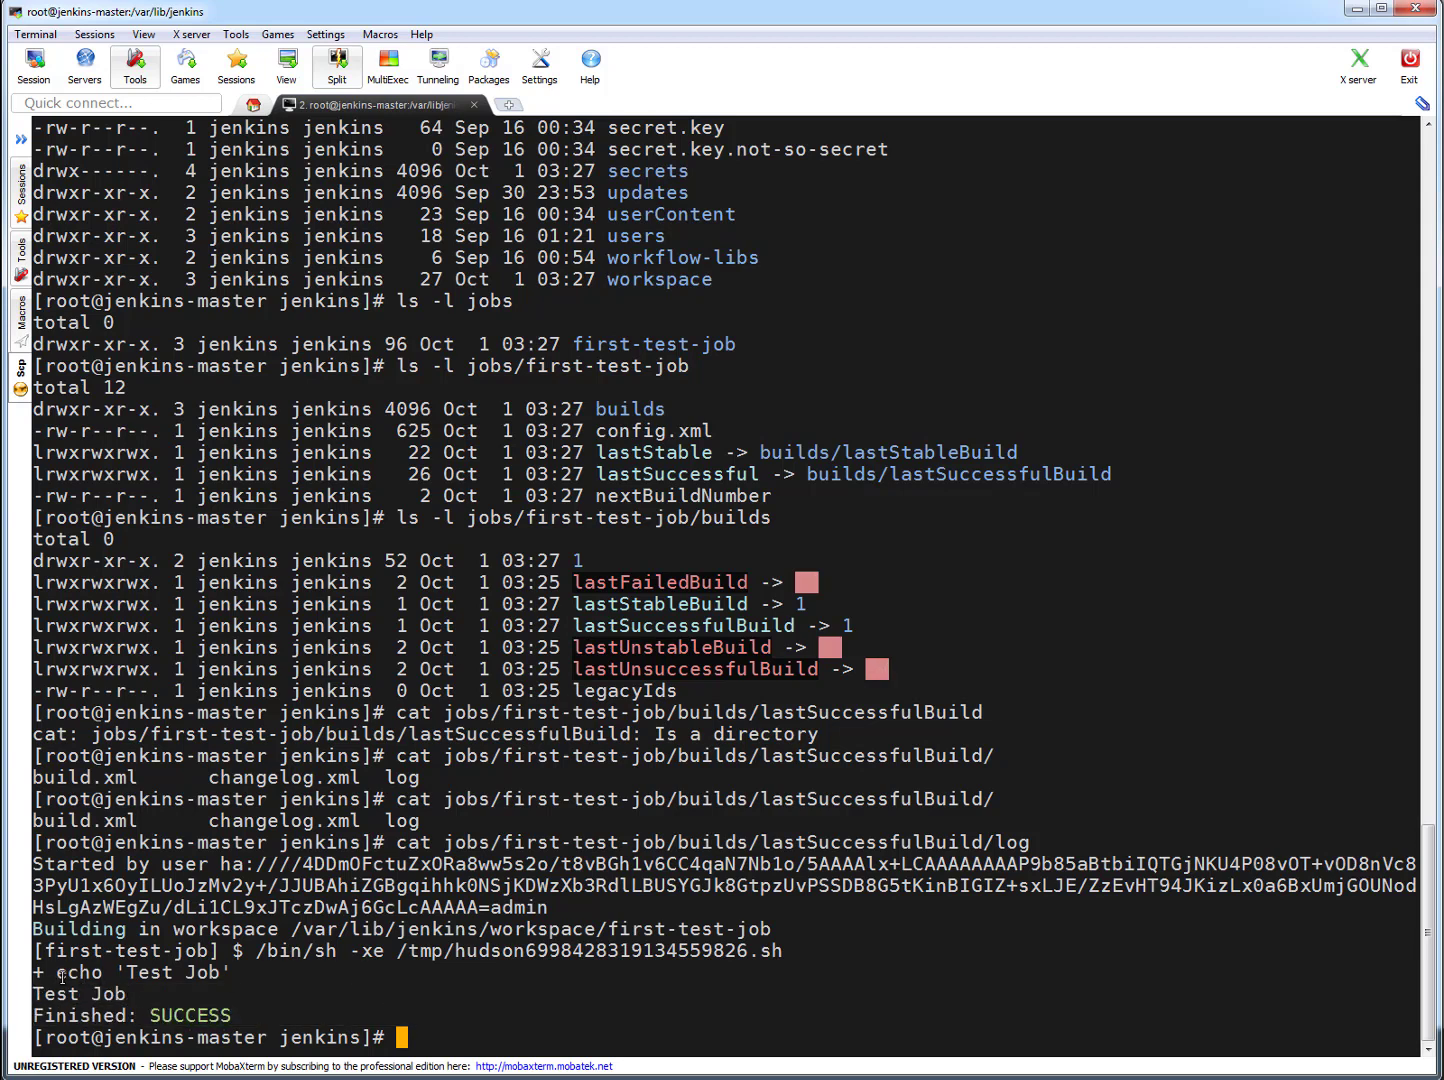
{"action": "left_click_drag", "start_coordinate": [39, 972], "coordinate": [277, 1012]}
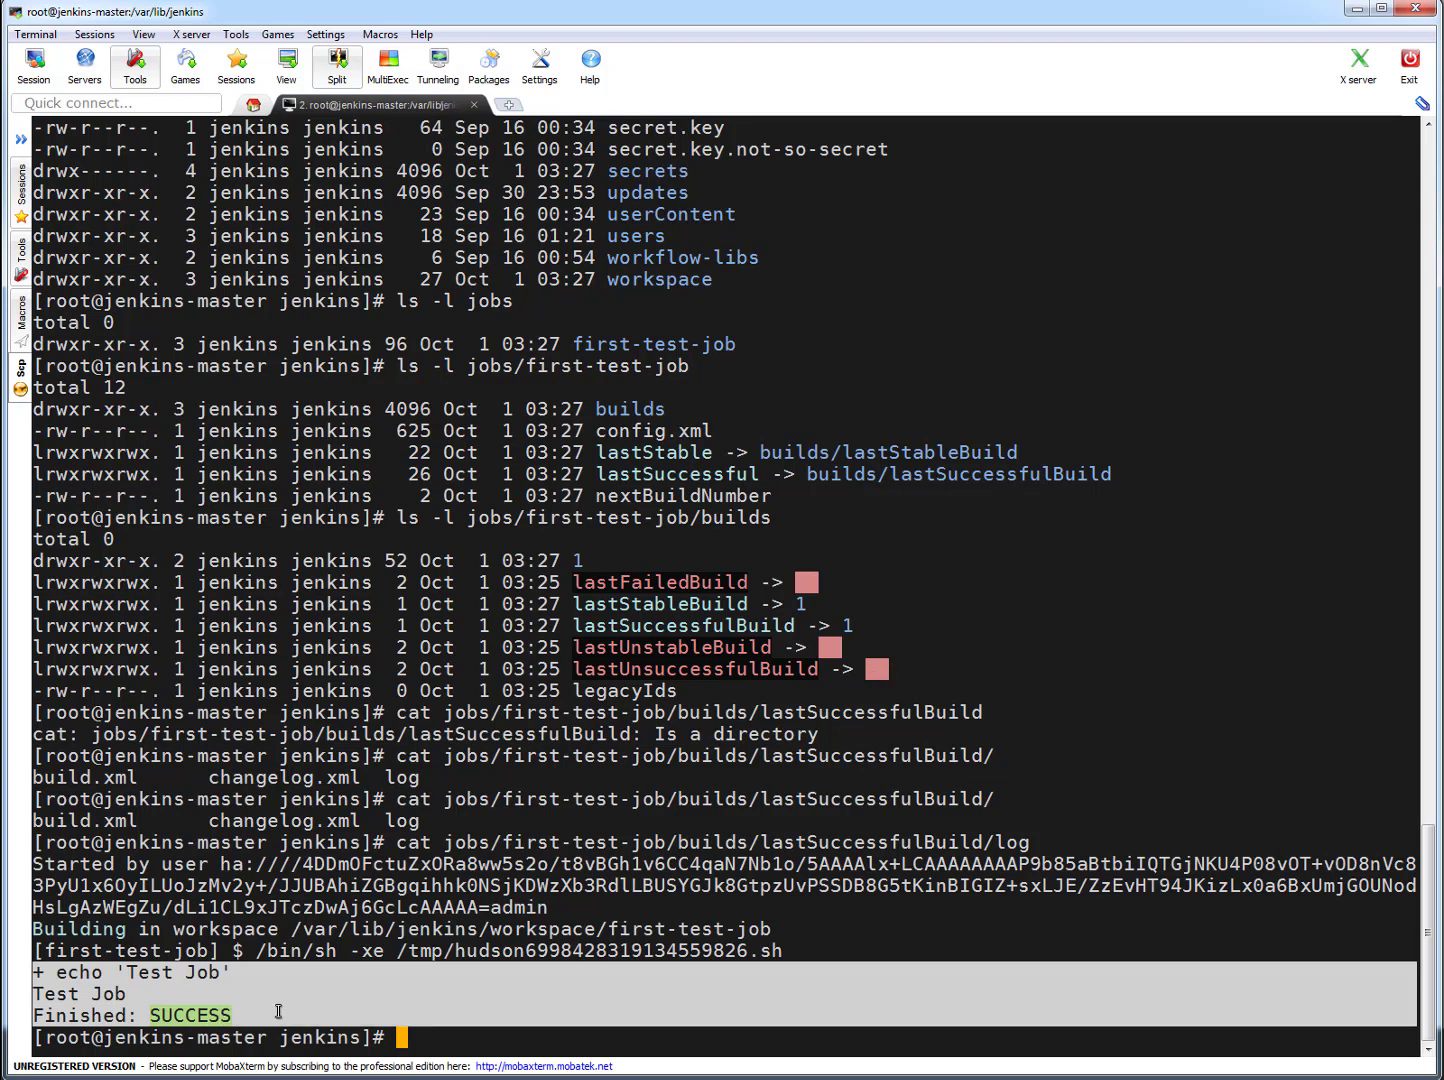
{"action": "left_click", "coordinate": [1070, 755]}
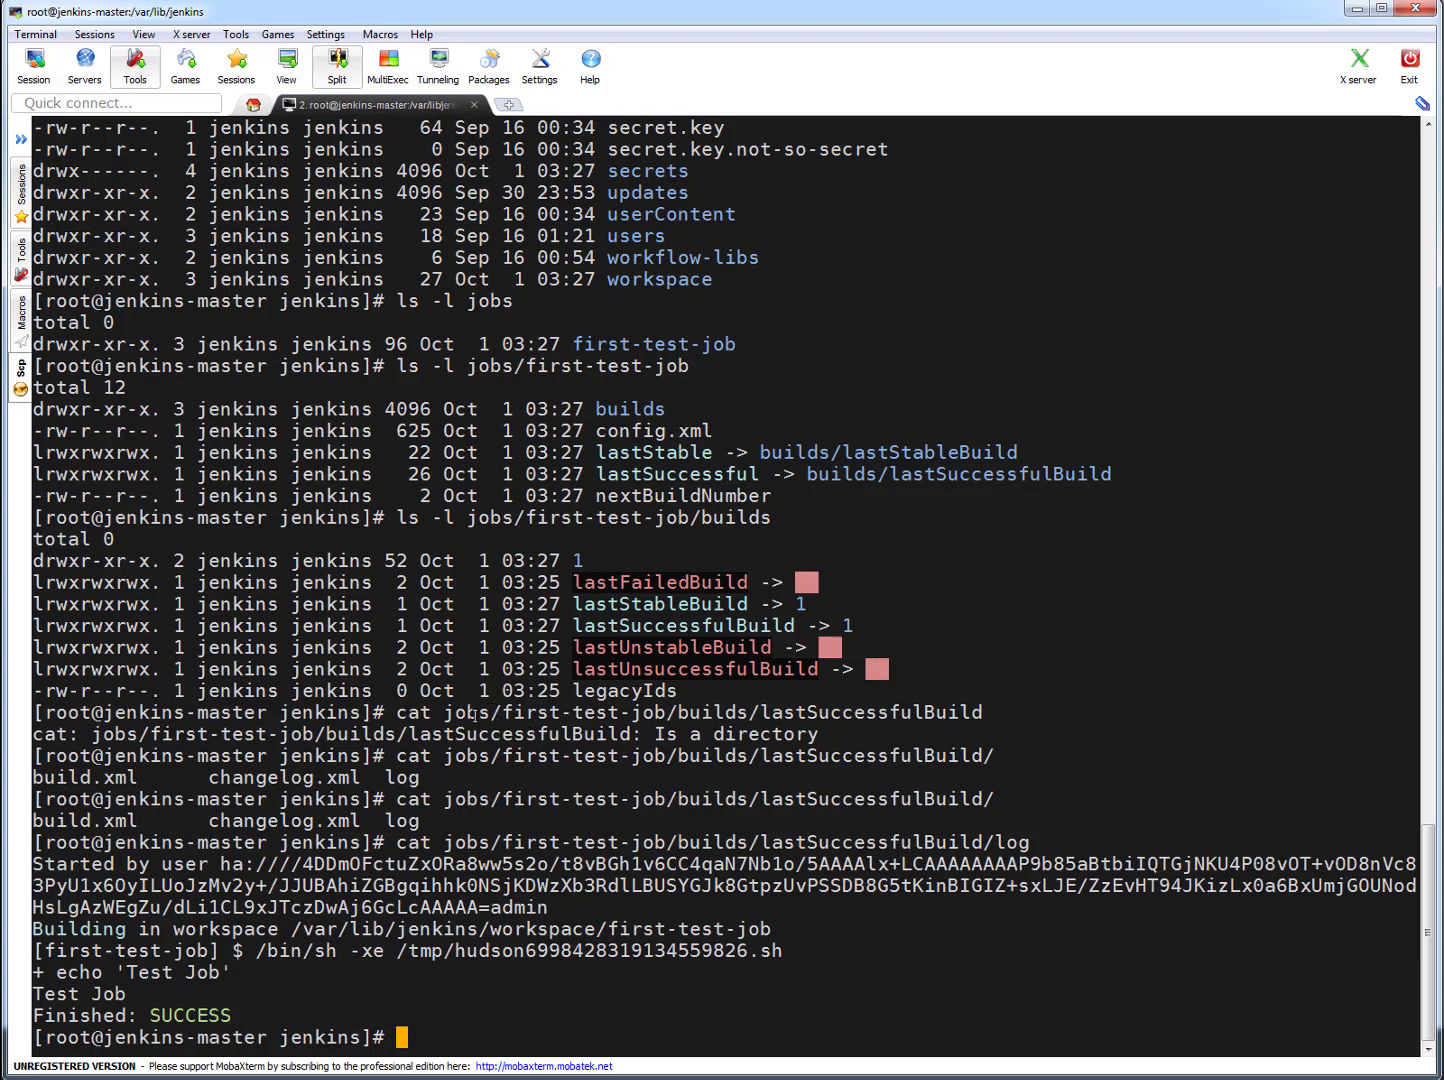
- Clear the terminal and list the contents of jobs/first-test-job in long format
{"action": "left_click_drag", "start_coordinate": [443, 713], "coordinate": [660, 708]}
{"action": "type", "text": "ls"}
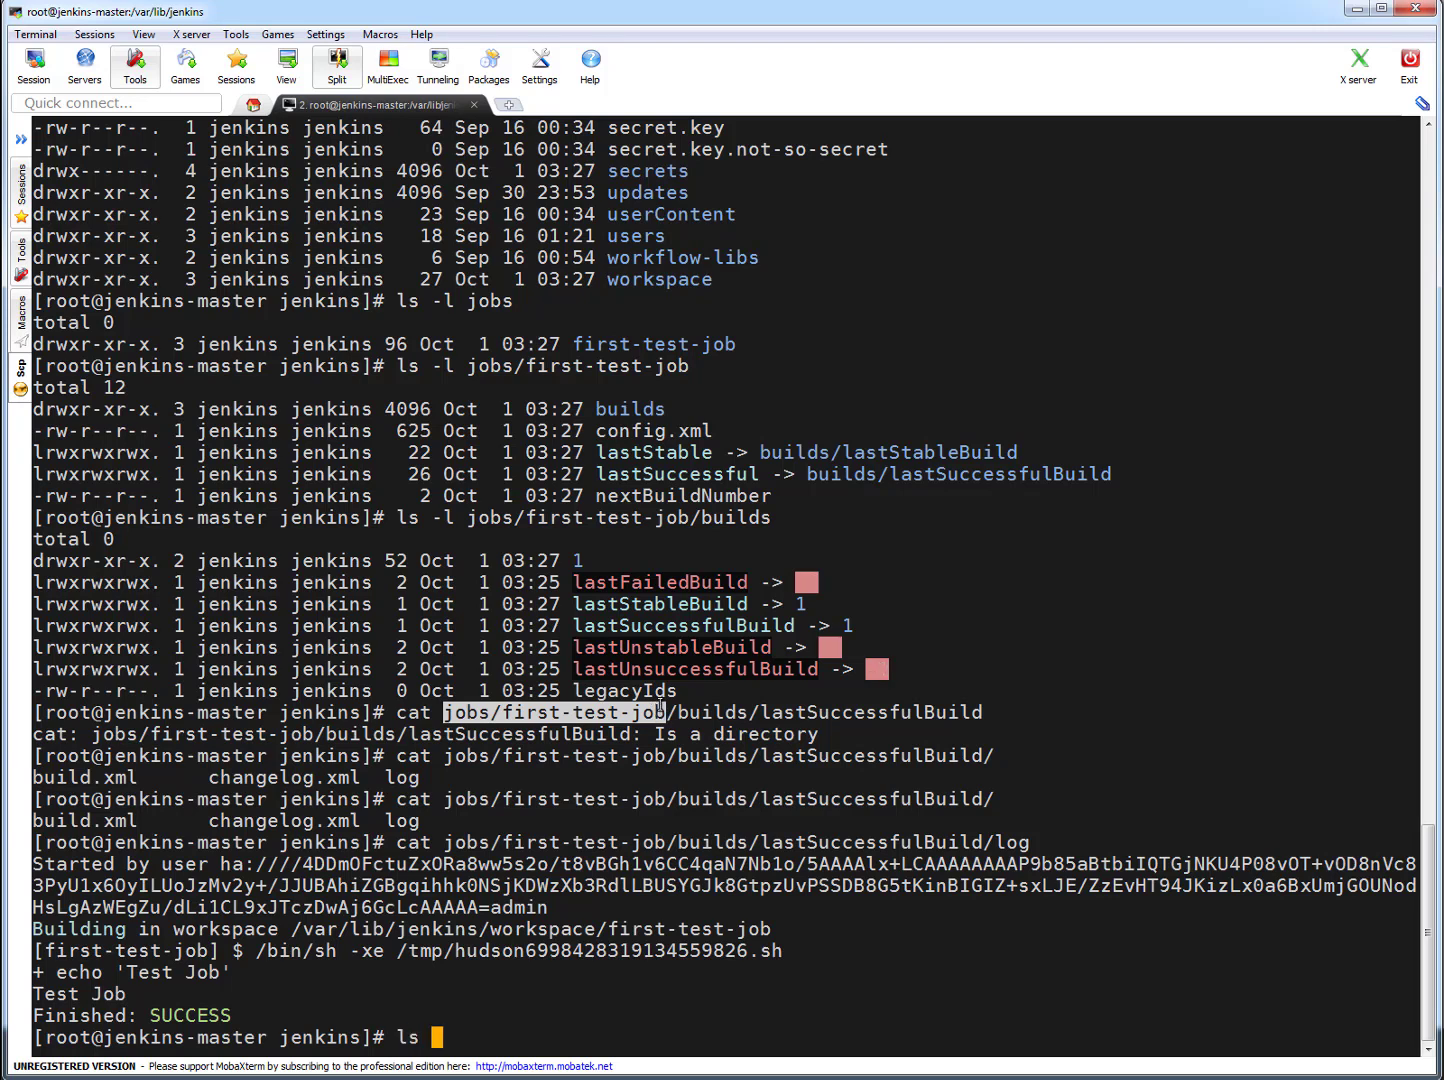
{"action": "key", "text": "ctrl+l"}
{"action": "type", "text": "ls -l"}
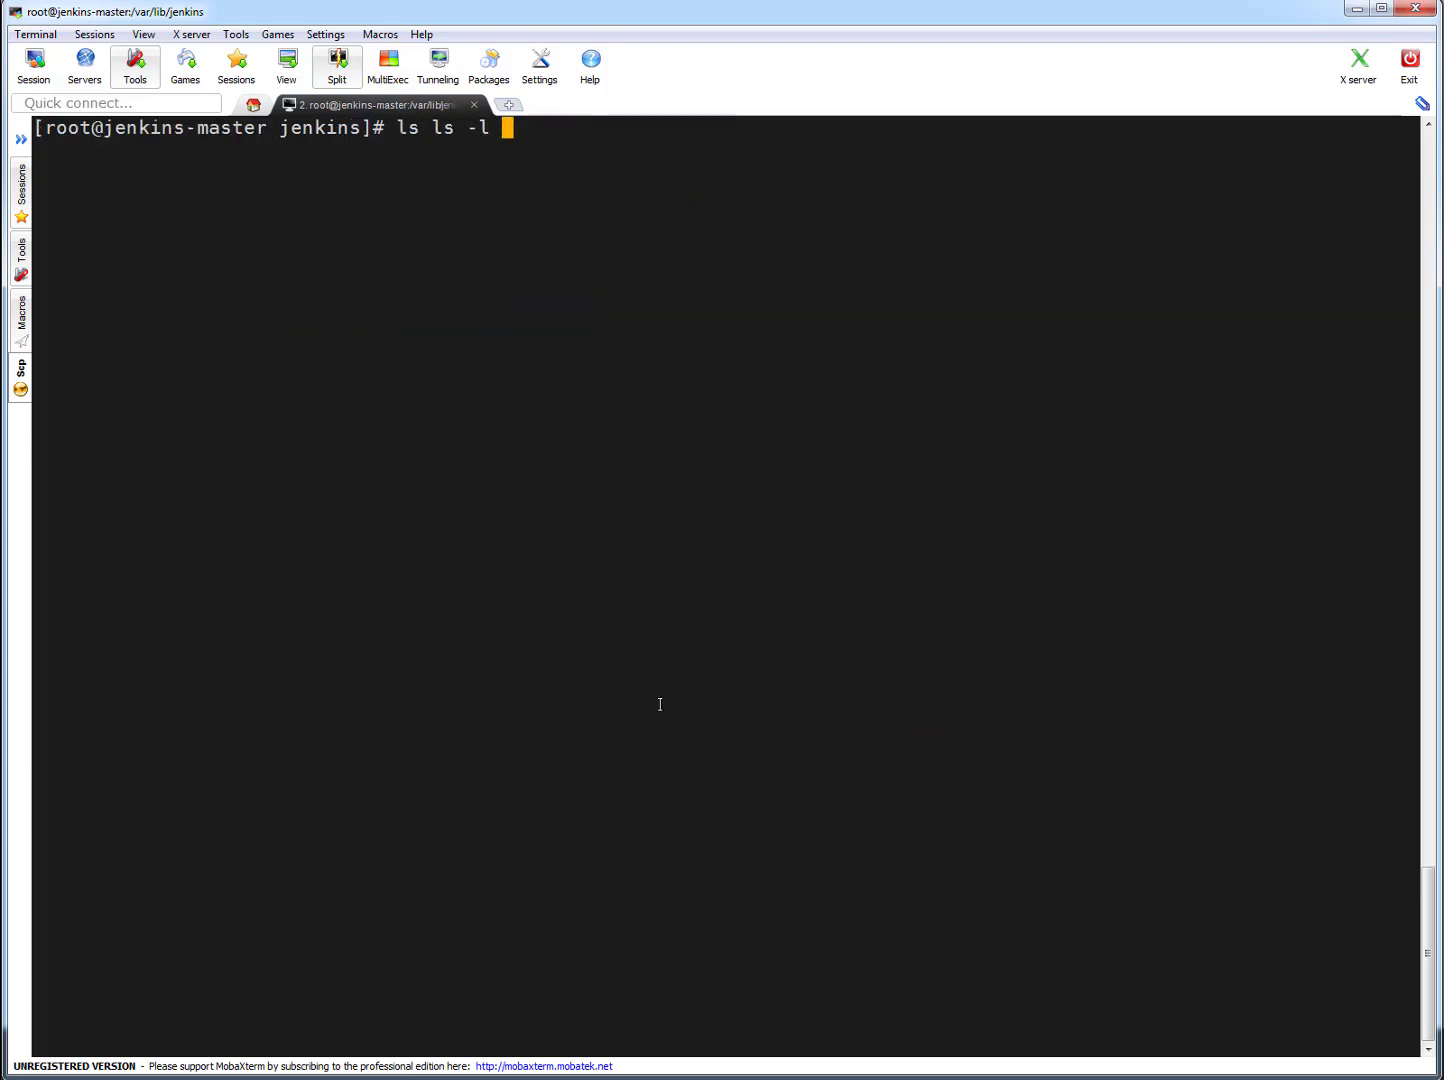
{"action": "right_click", "coordinate": [611, 468]}
{"action": "key", "text": "Return"}
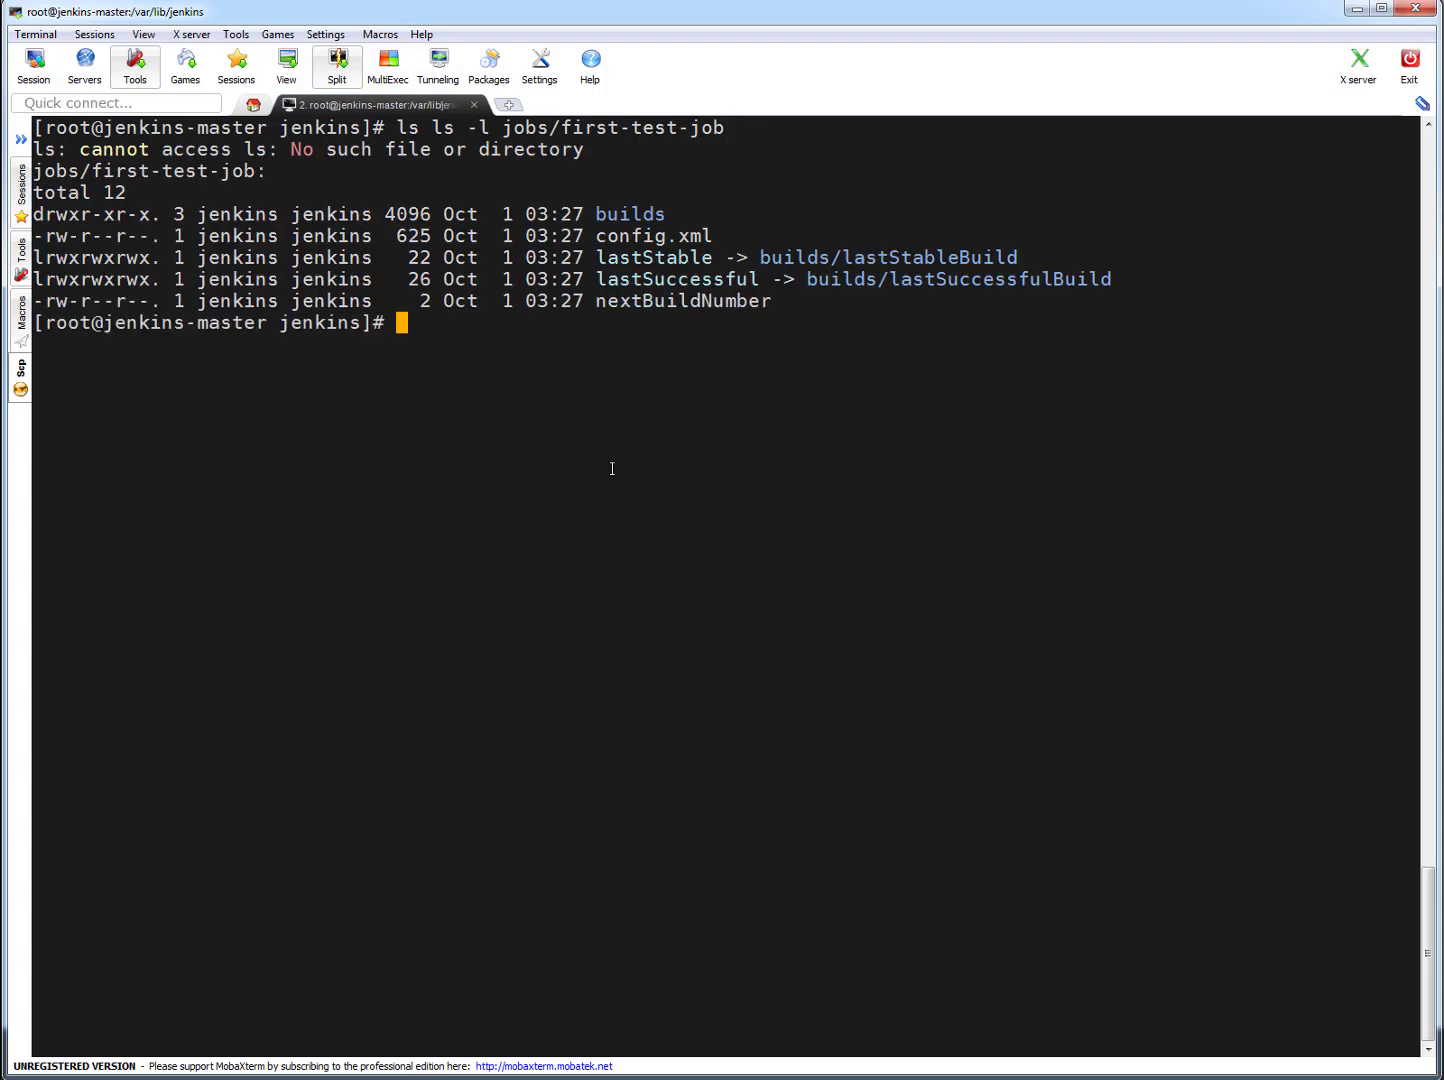
- Replace the recalled command with ls -l jobs and run it to list the jobs directory
{"action": "key", "text": "Up"}
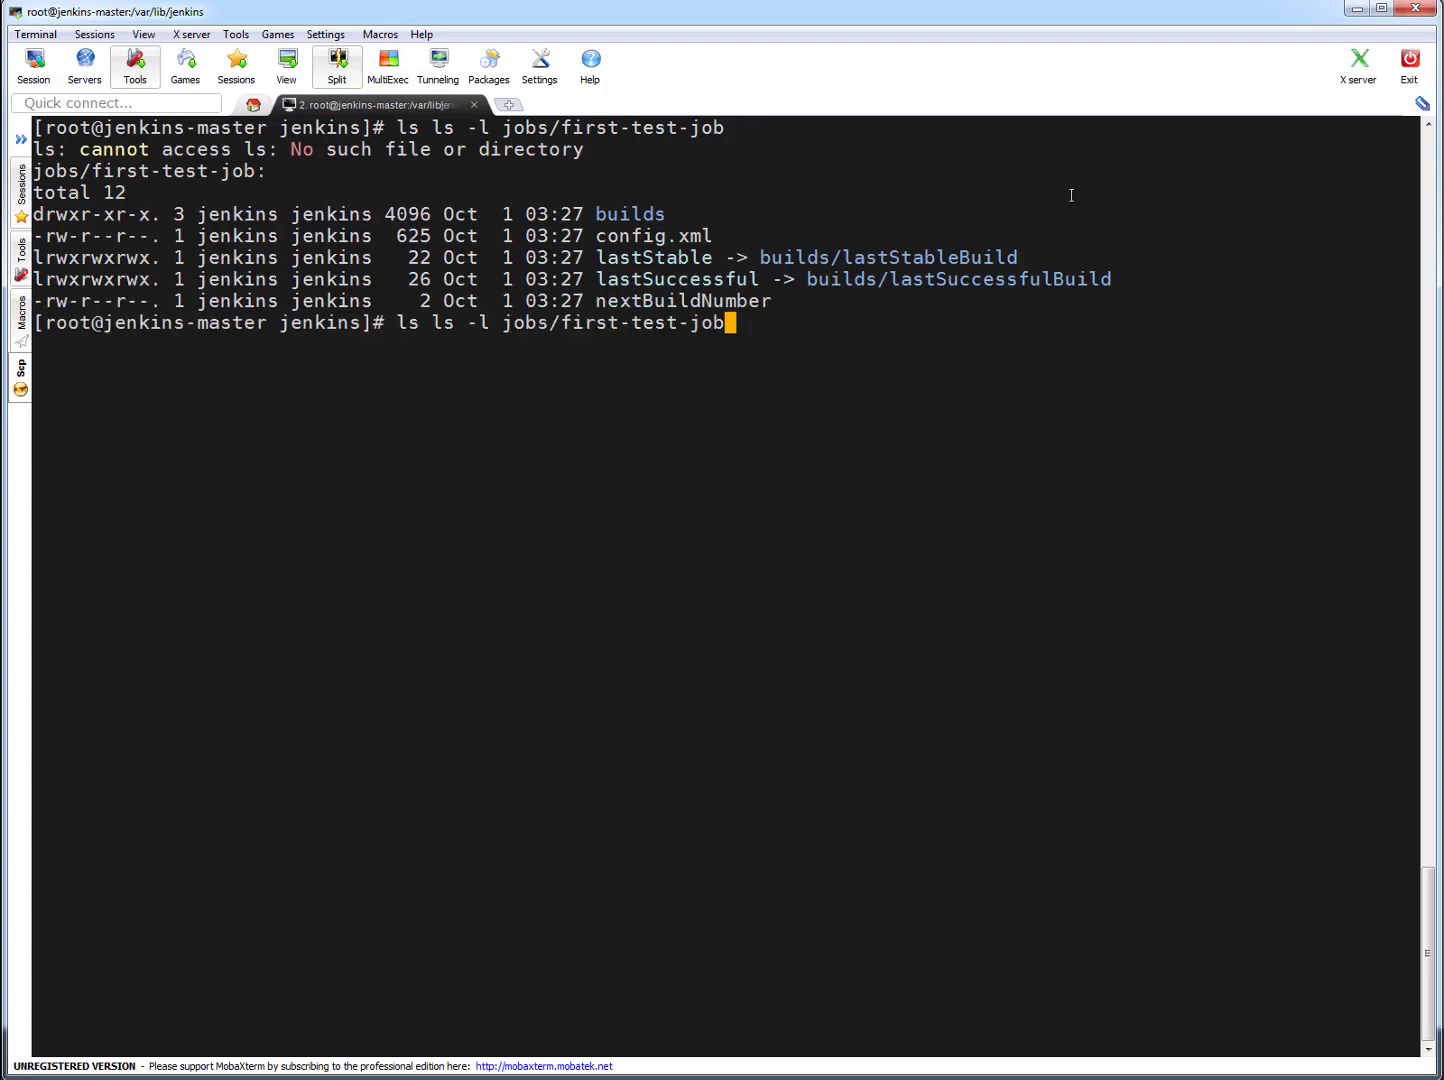
{"action": "type", "text": "ls -l"}
{"action": "key", "text": "ctrl+u"}
{"action": "type", "text": "ls -l"}
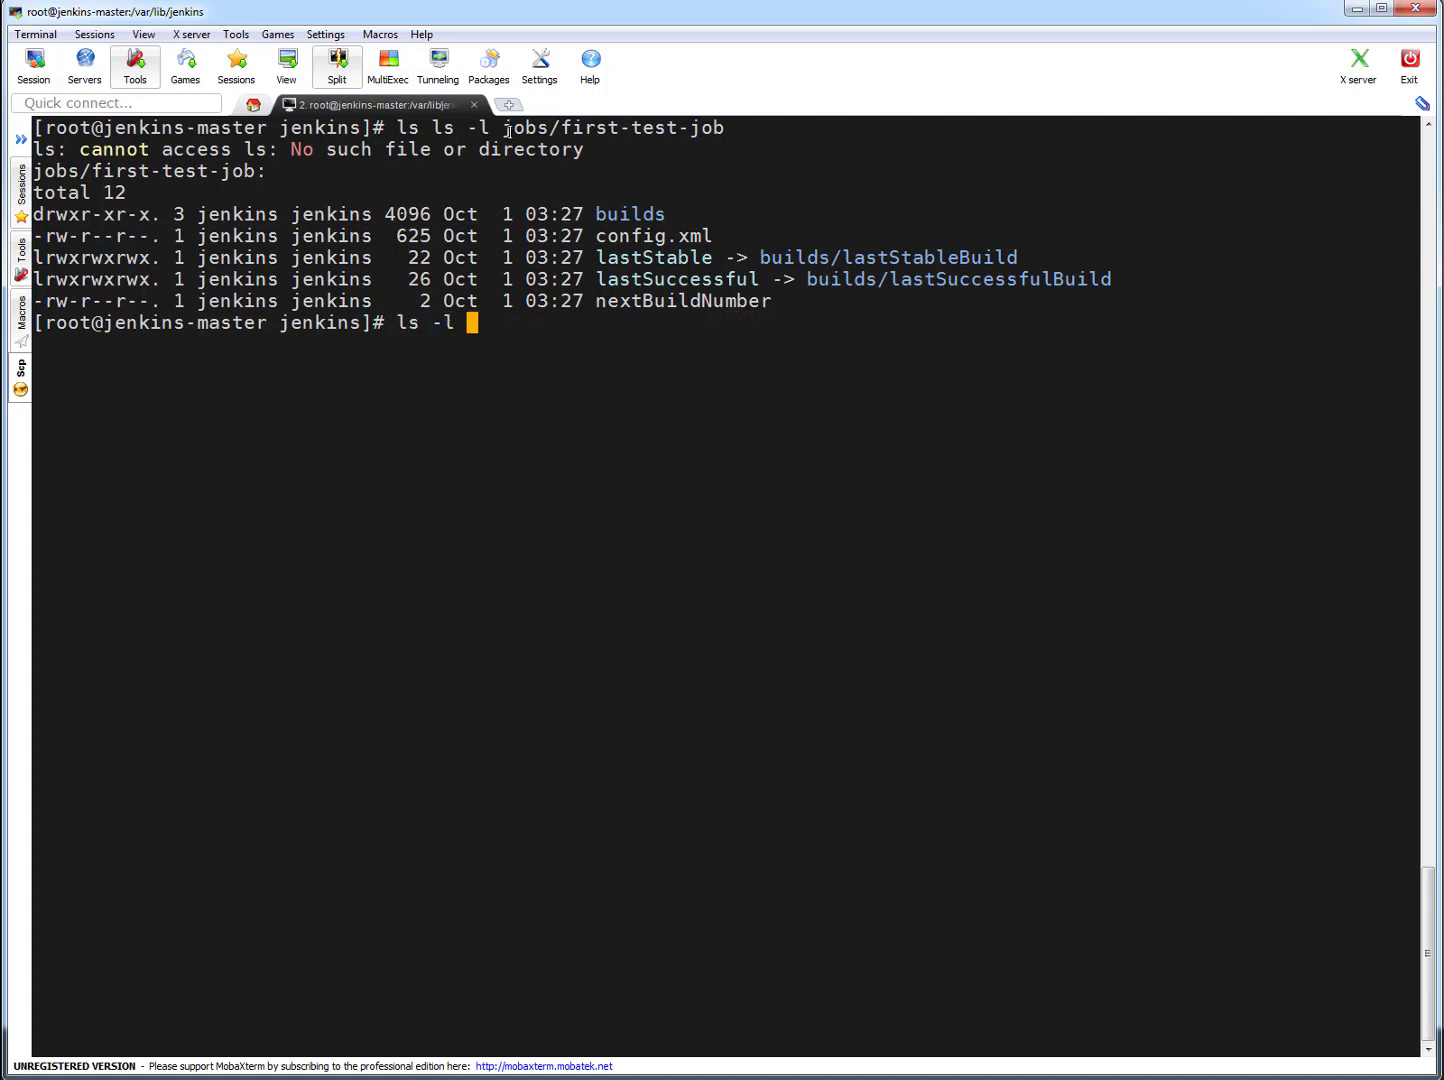
{"action": "left_click_drag", "start_coordinate": [504, 128], "coordinate": [546, 127]}
{"action": "right_click", "coordinate": [668, 644]}
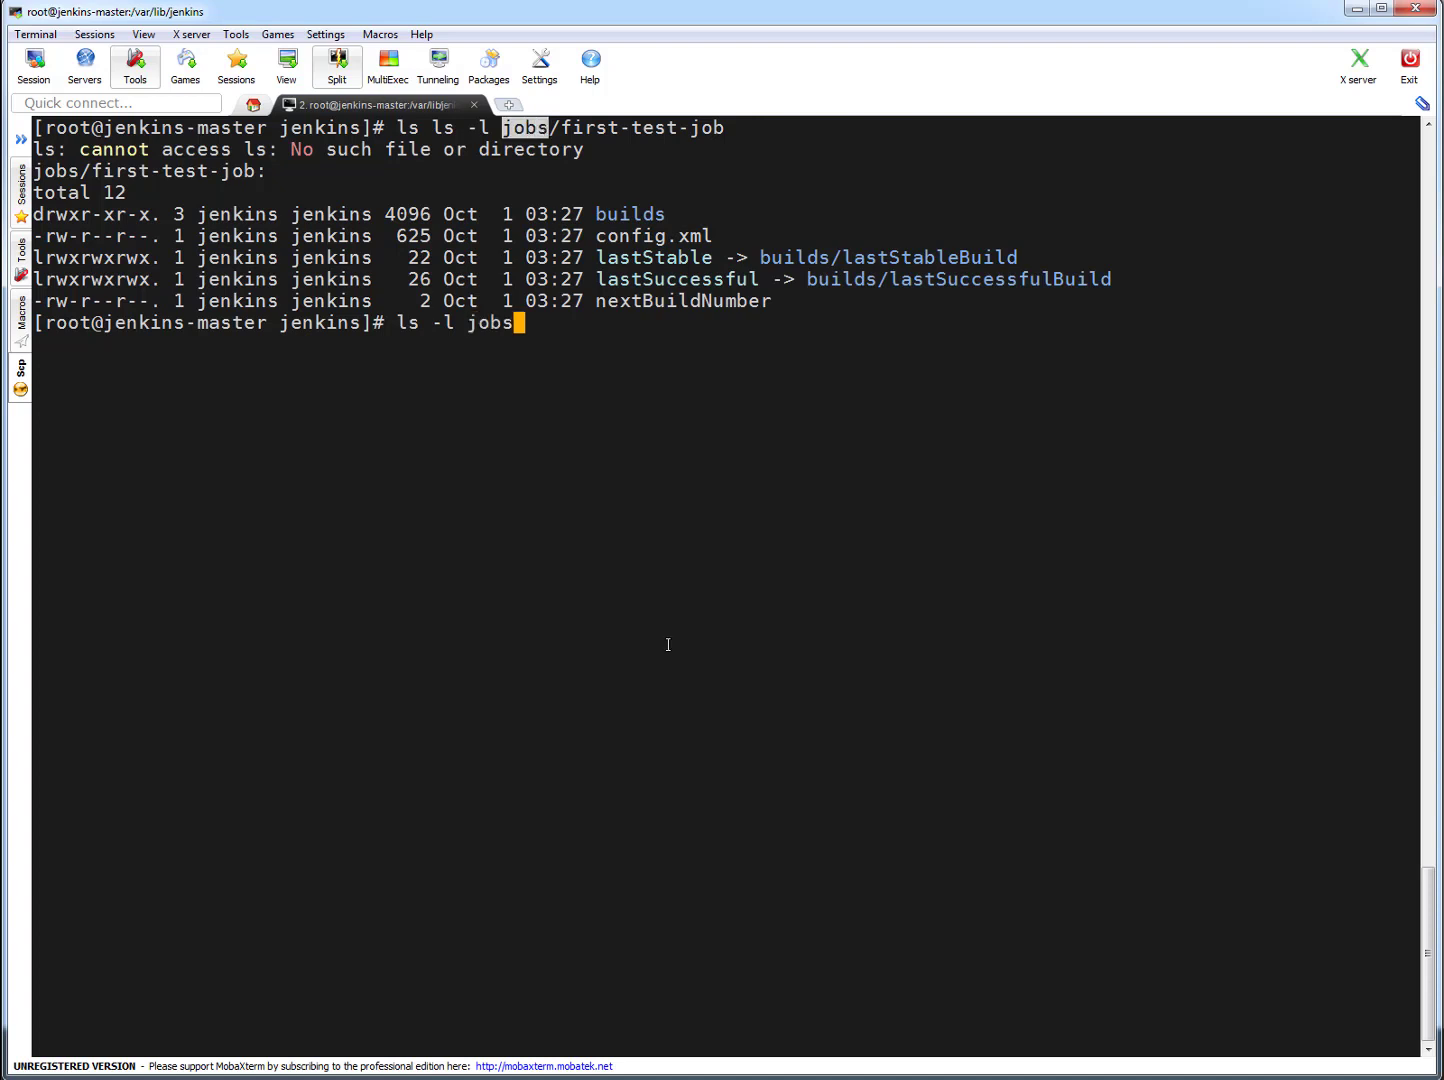
{"action": "key", "text": "Return"}
{"action": "key", "text": "Return"}
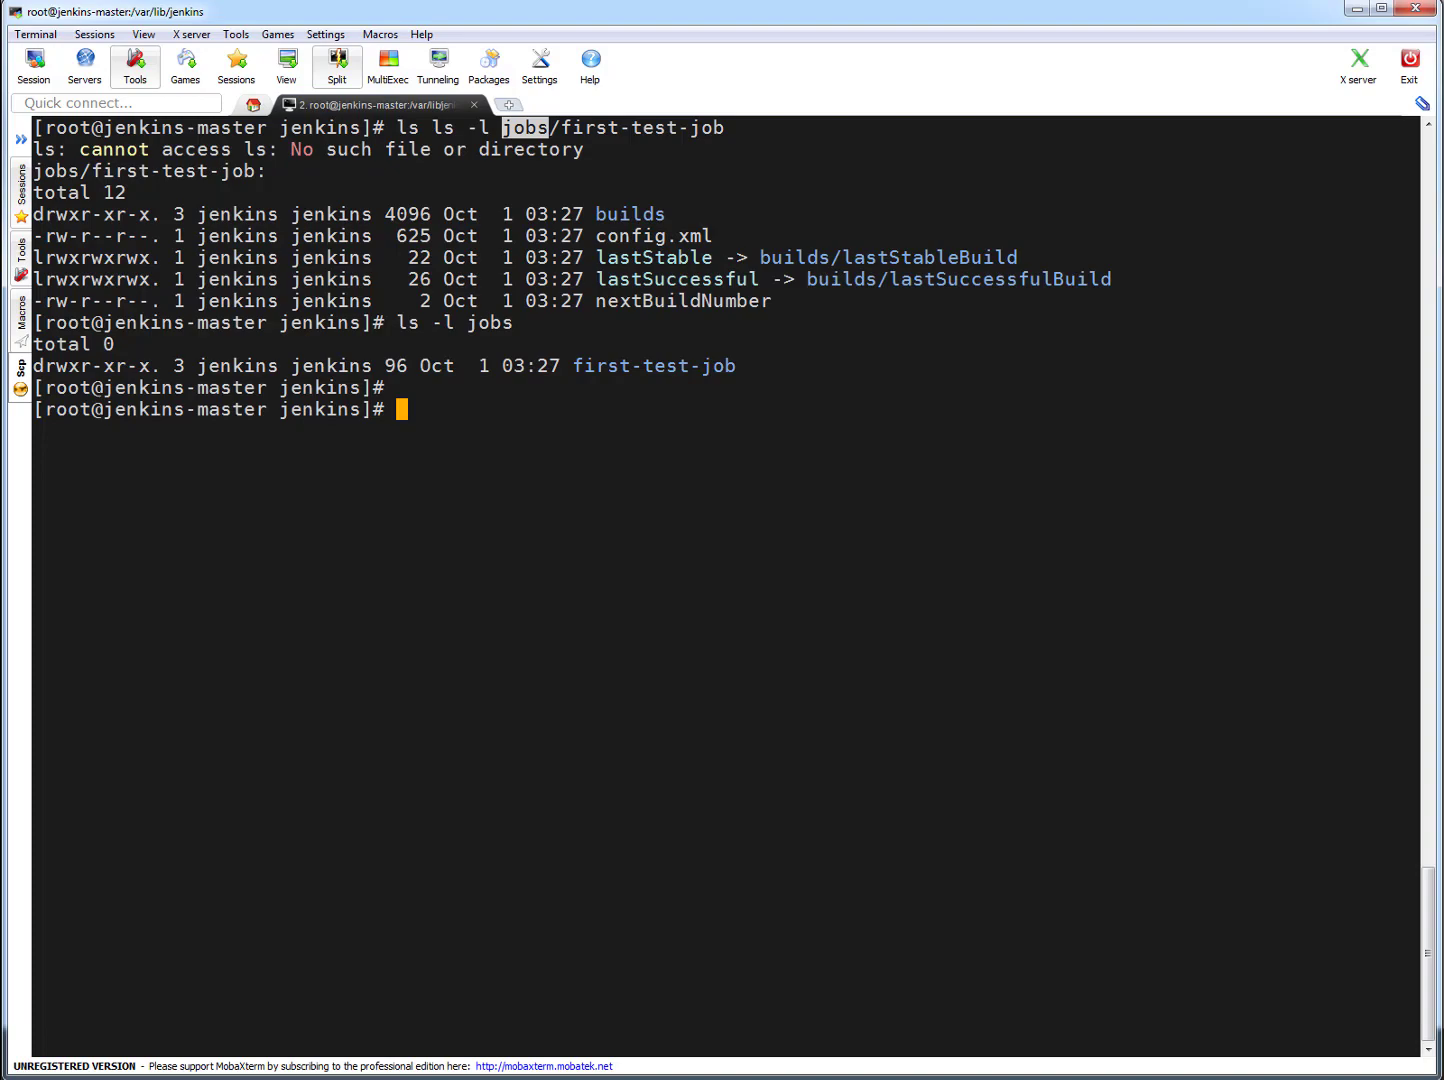
- Switch to Jenkins in the browser and create a new Freestyle project named second-job
{"action": "key", "text": "alt+Tab"}
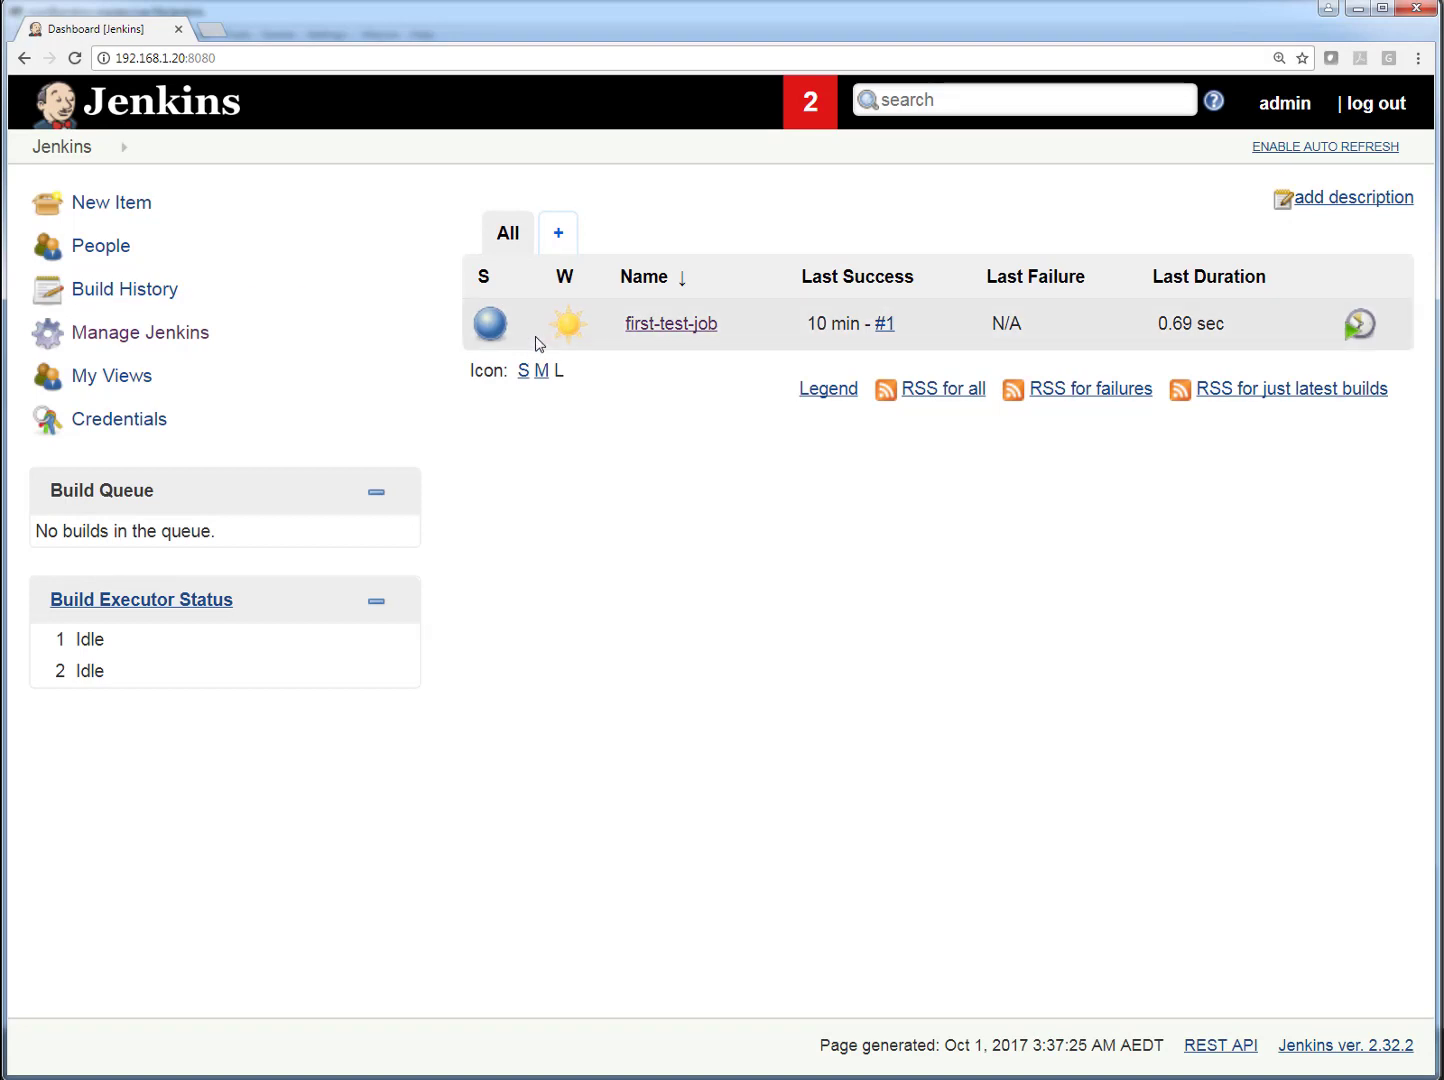
{"action": "left_click", "coordinate": [562, 234]}
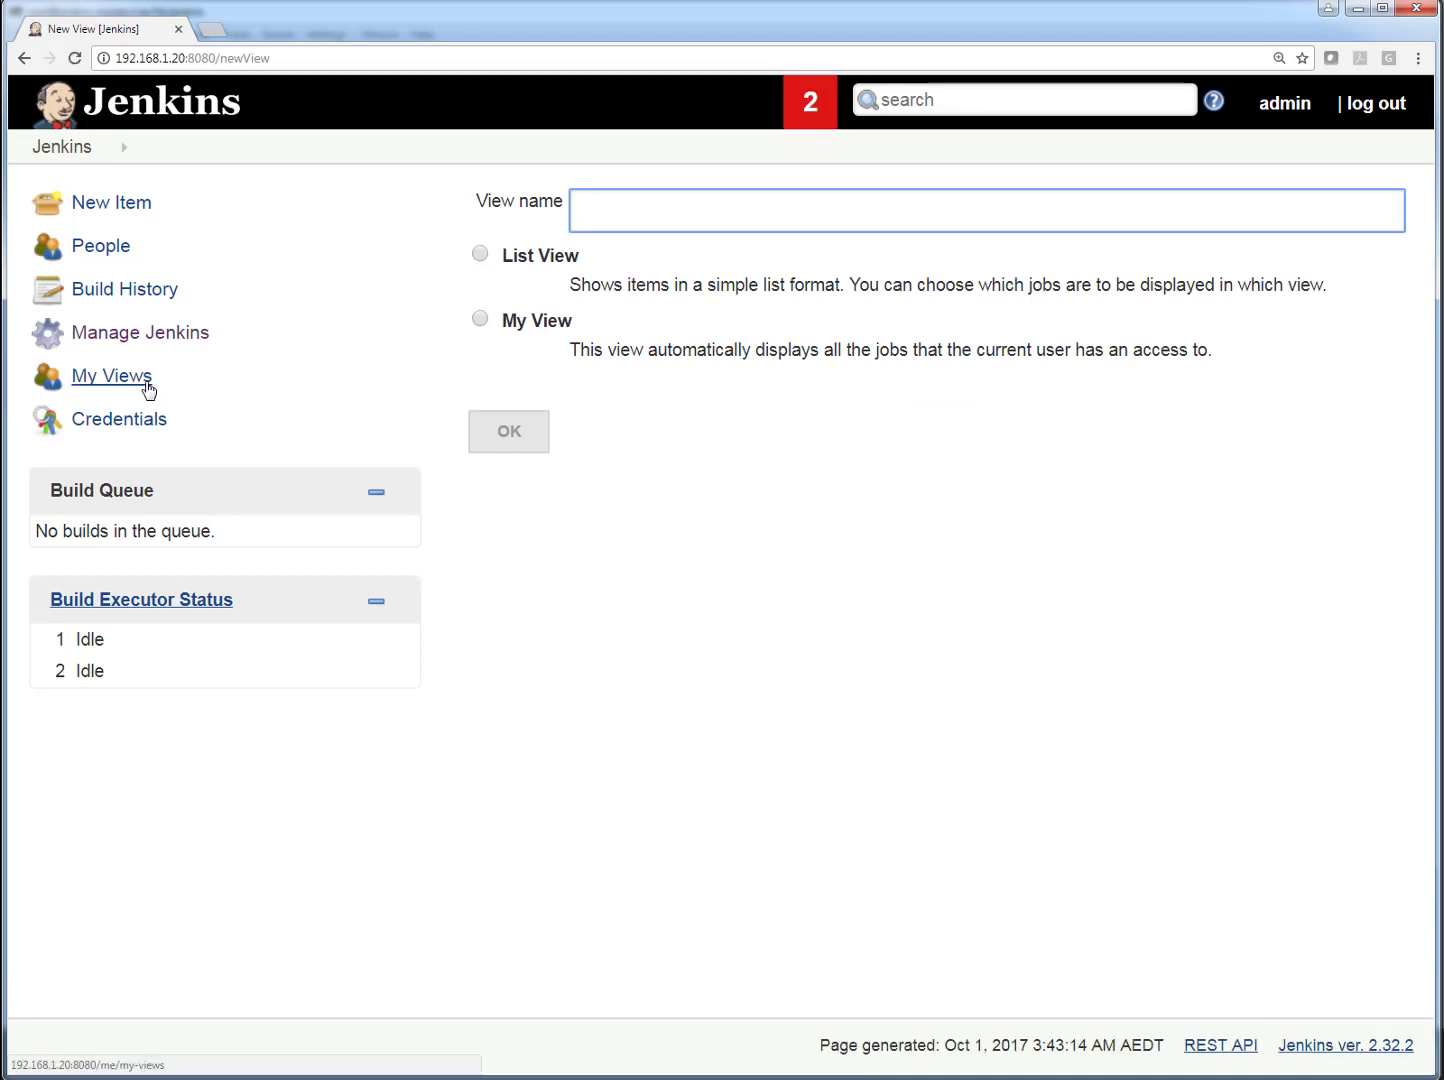
{"action": "left_click", "coordinate": [138, 210]}
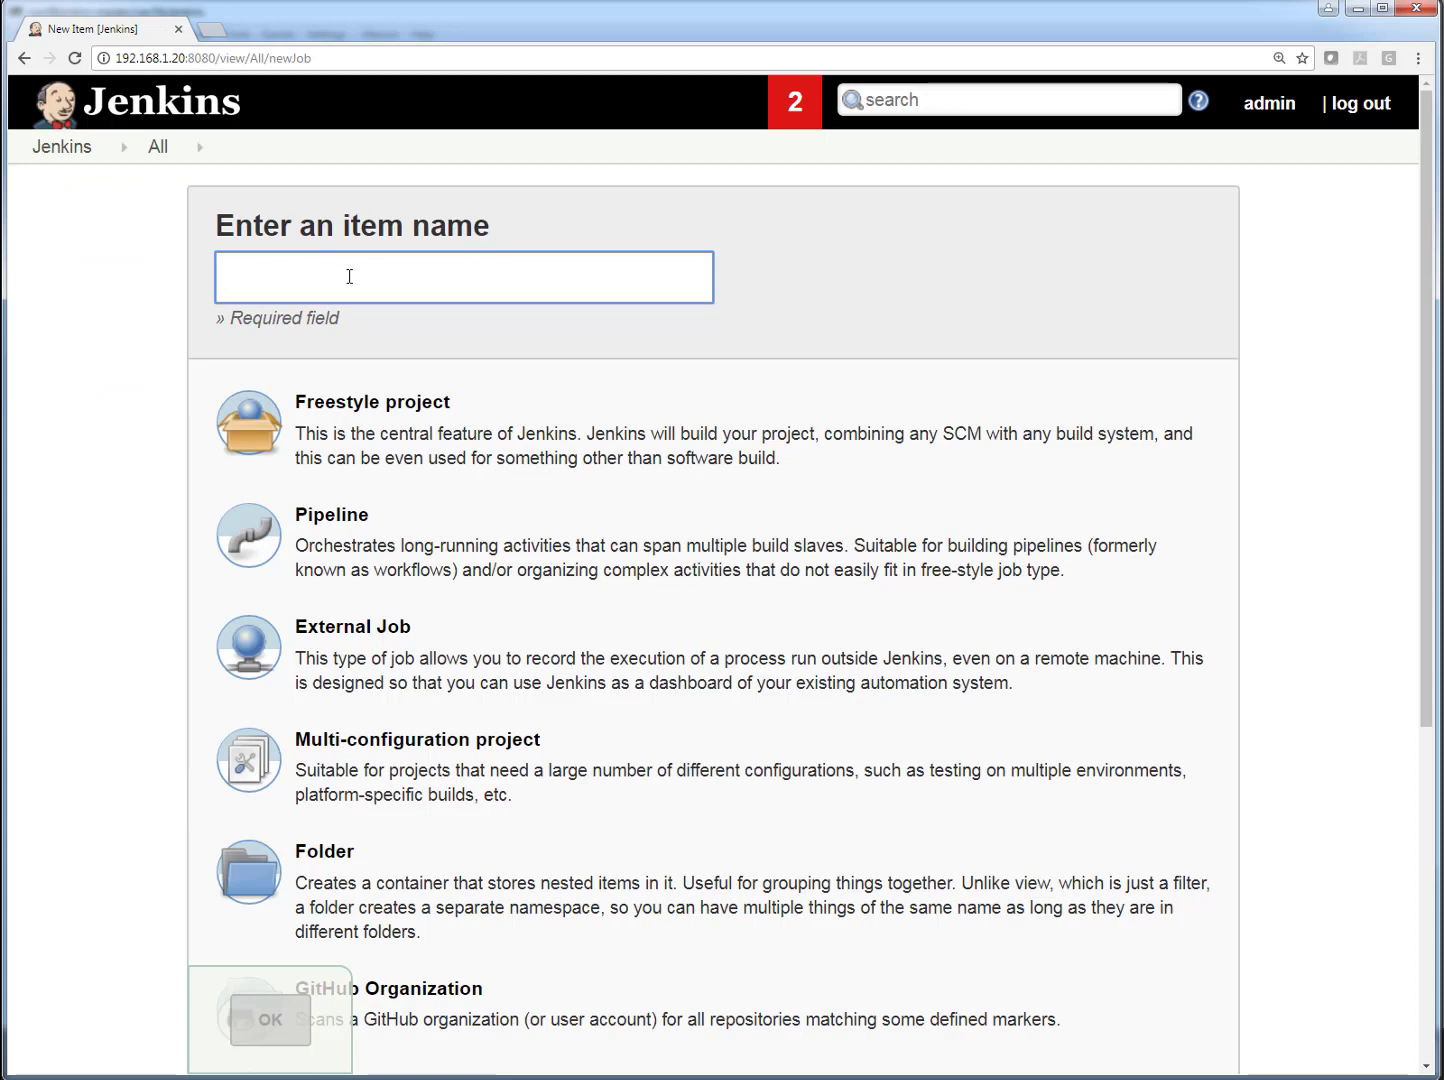
{"action": "type", "text": "second-job"}
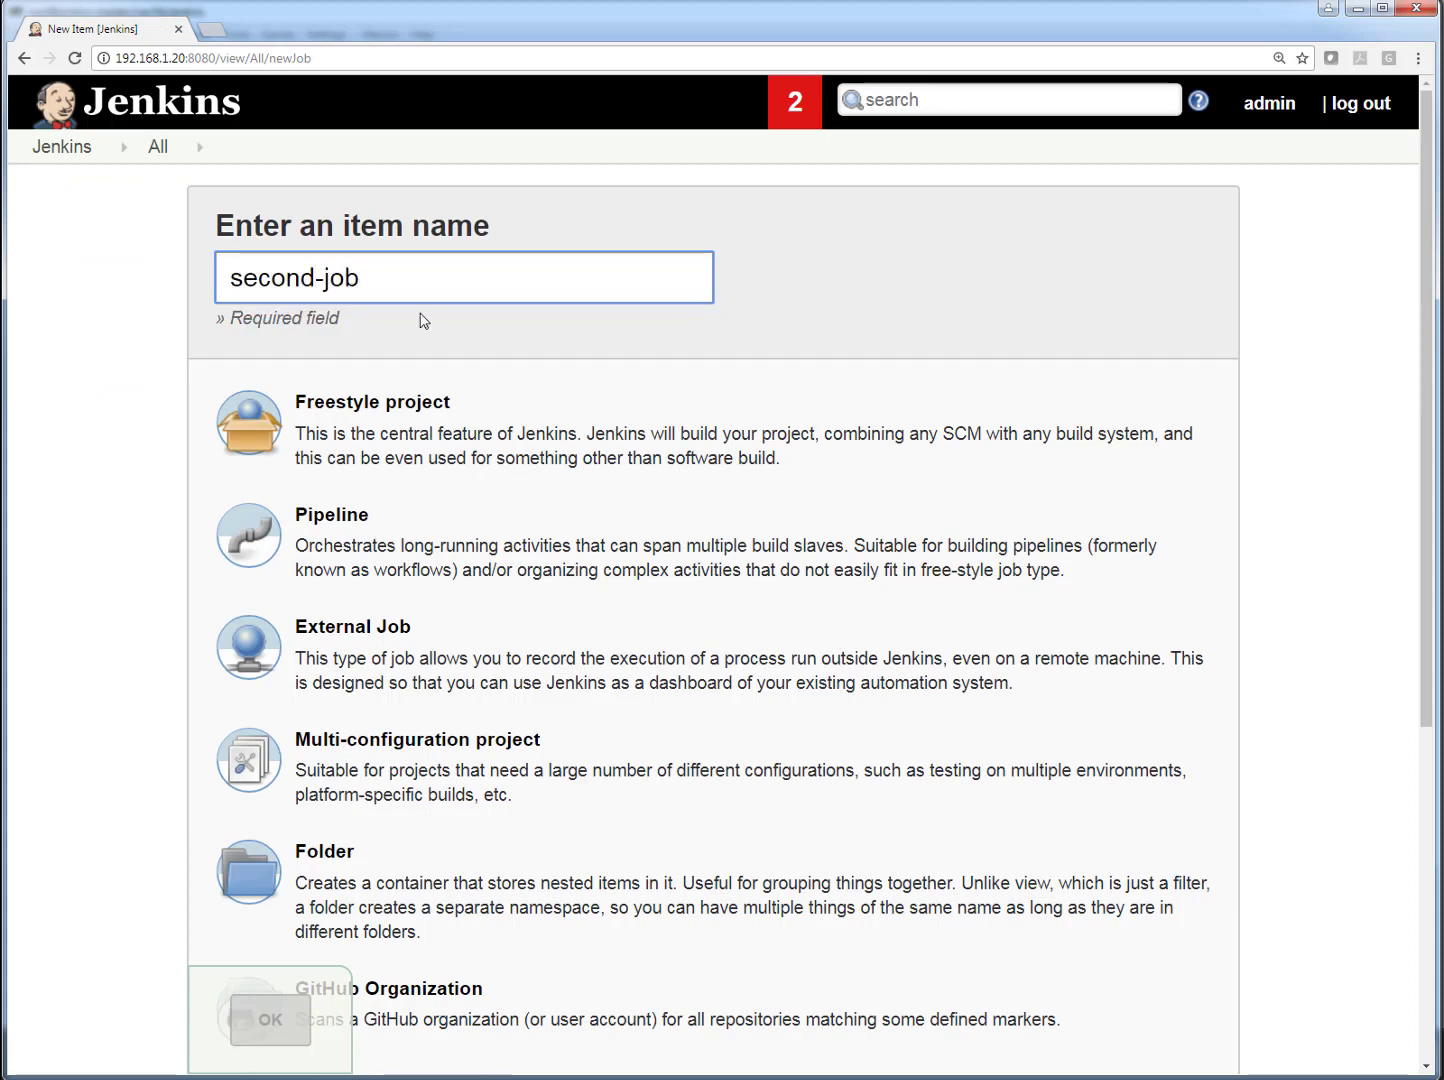
{"action": "left_click", "coordinate": [429, 448]}
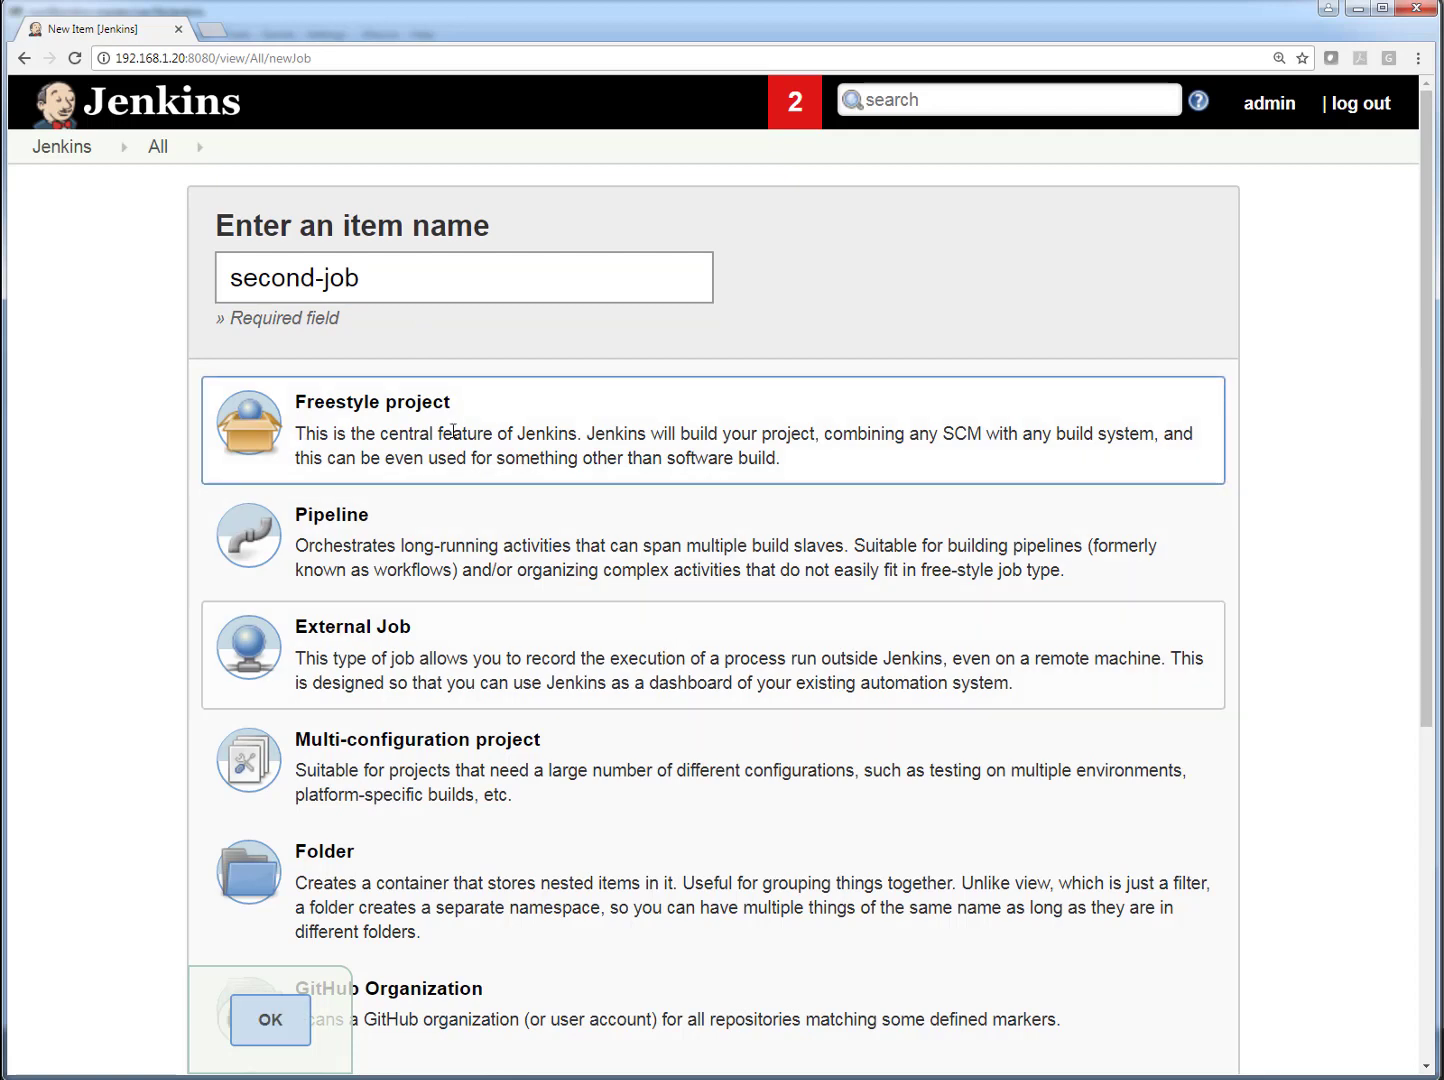
{"action": "left_click", "coordinate": [272, 1019]}
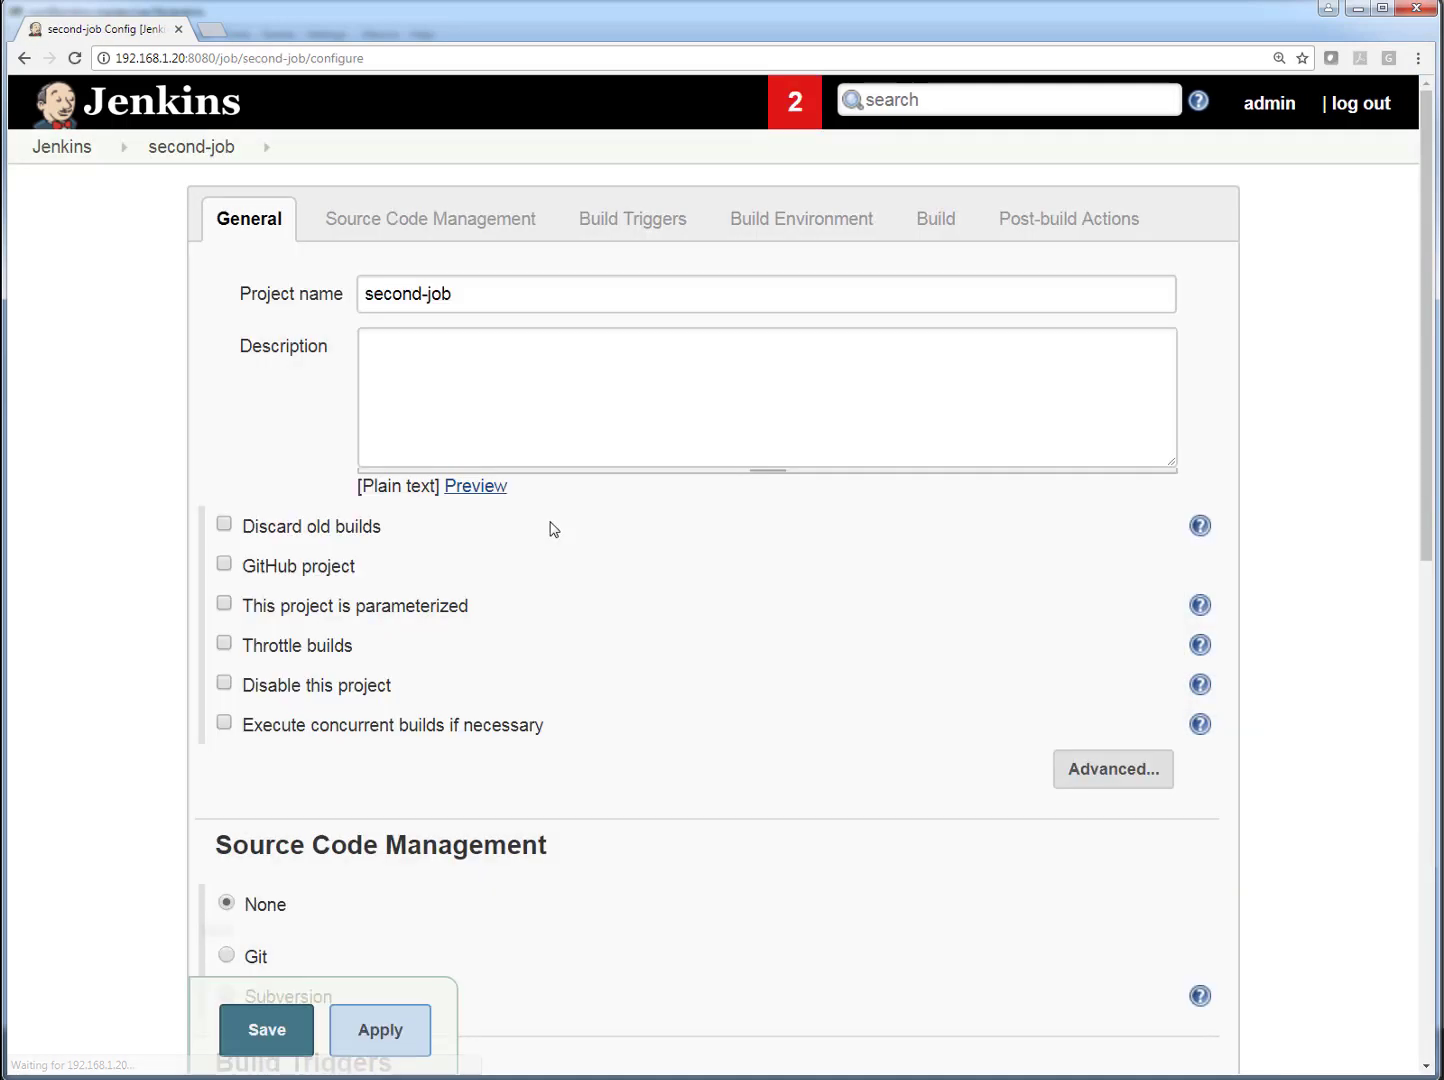
- Add an Execute shell build step to the second-job configuration
{"action": "scroll", "coordinate": [555, 530], "scroll_direction": "down", "scroll_amount": 5}
{"action": "scroll", "coordinate": [553, 533], "scroll_direction": "down", "scroll_amount": 2}
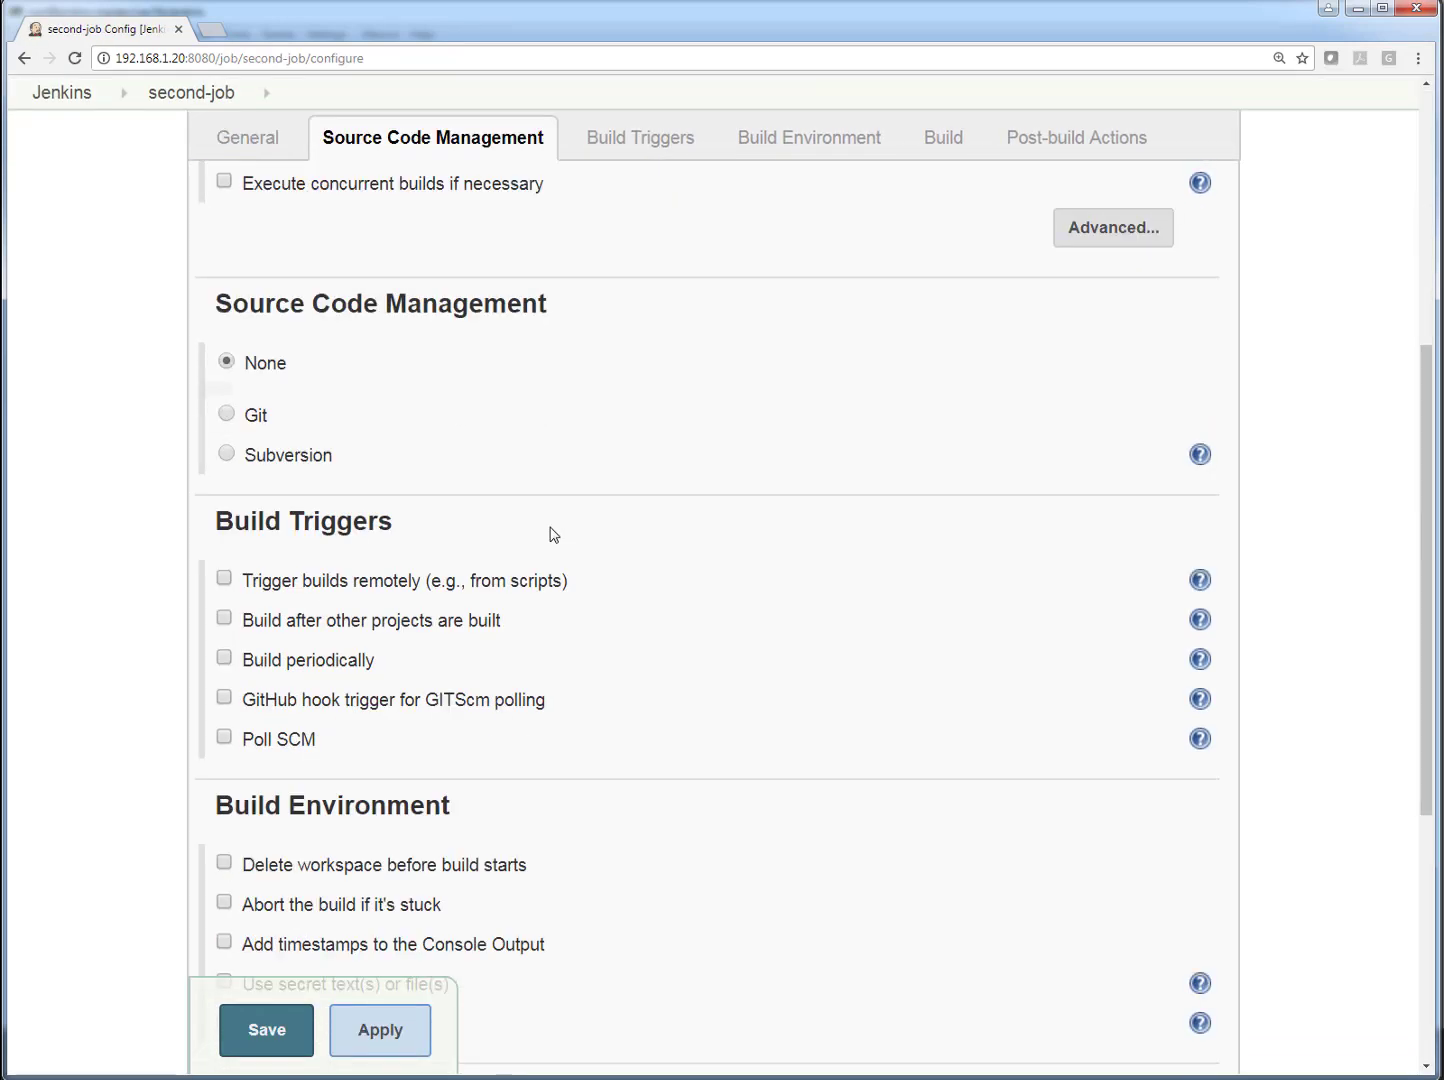
{"action": "scroll", "coordinate": [553, 532], "scroll_direction": "down", "scroll_amount": 5}
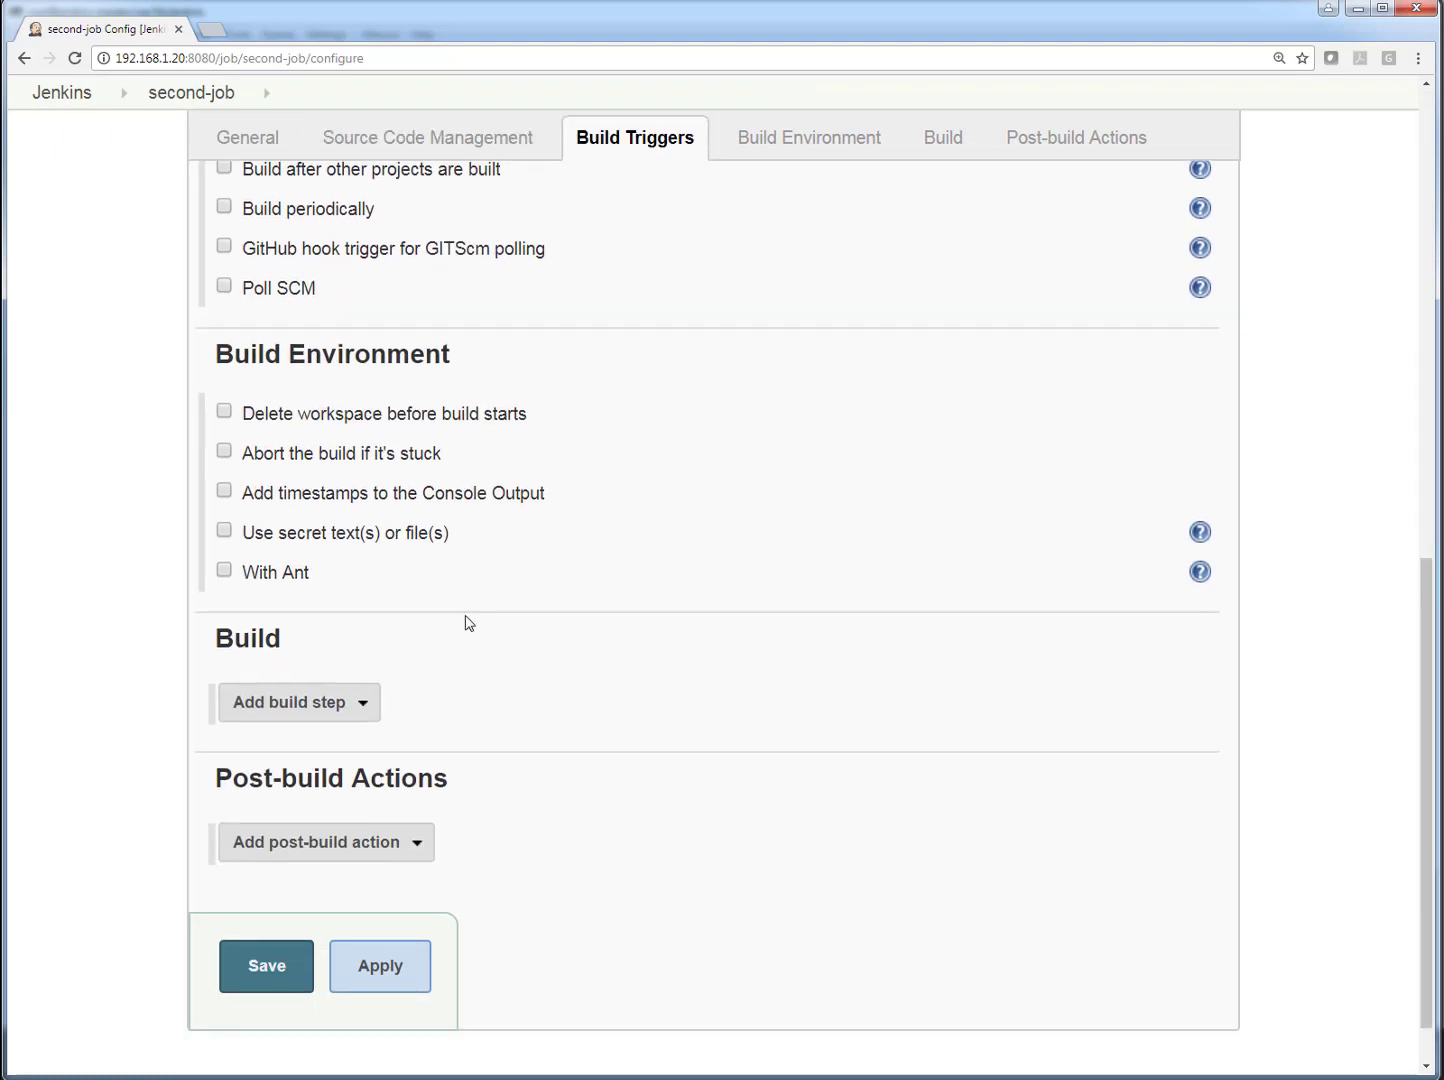
{"action": "left_click", "coordinate": [370, 703]}
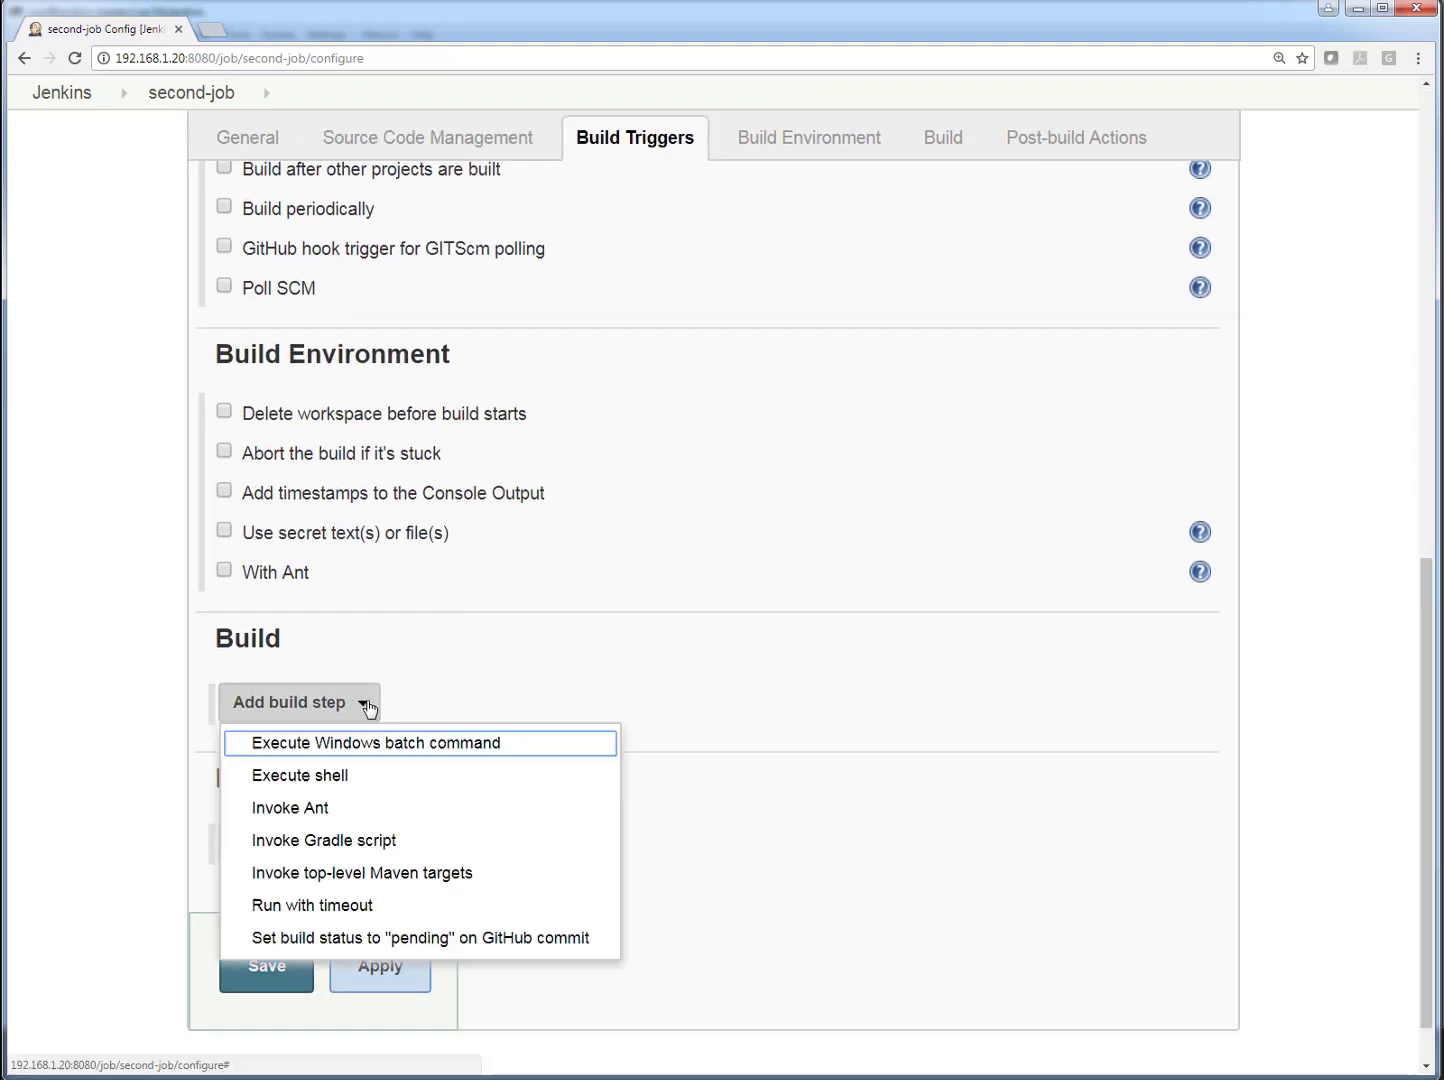
{"action": "left_click", "coordinate": [345, 776]}
{"action": "scroll", "coordinate": [520, 744], "scroll_direction": "down", "scroll_amount": 2}
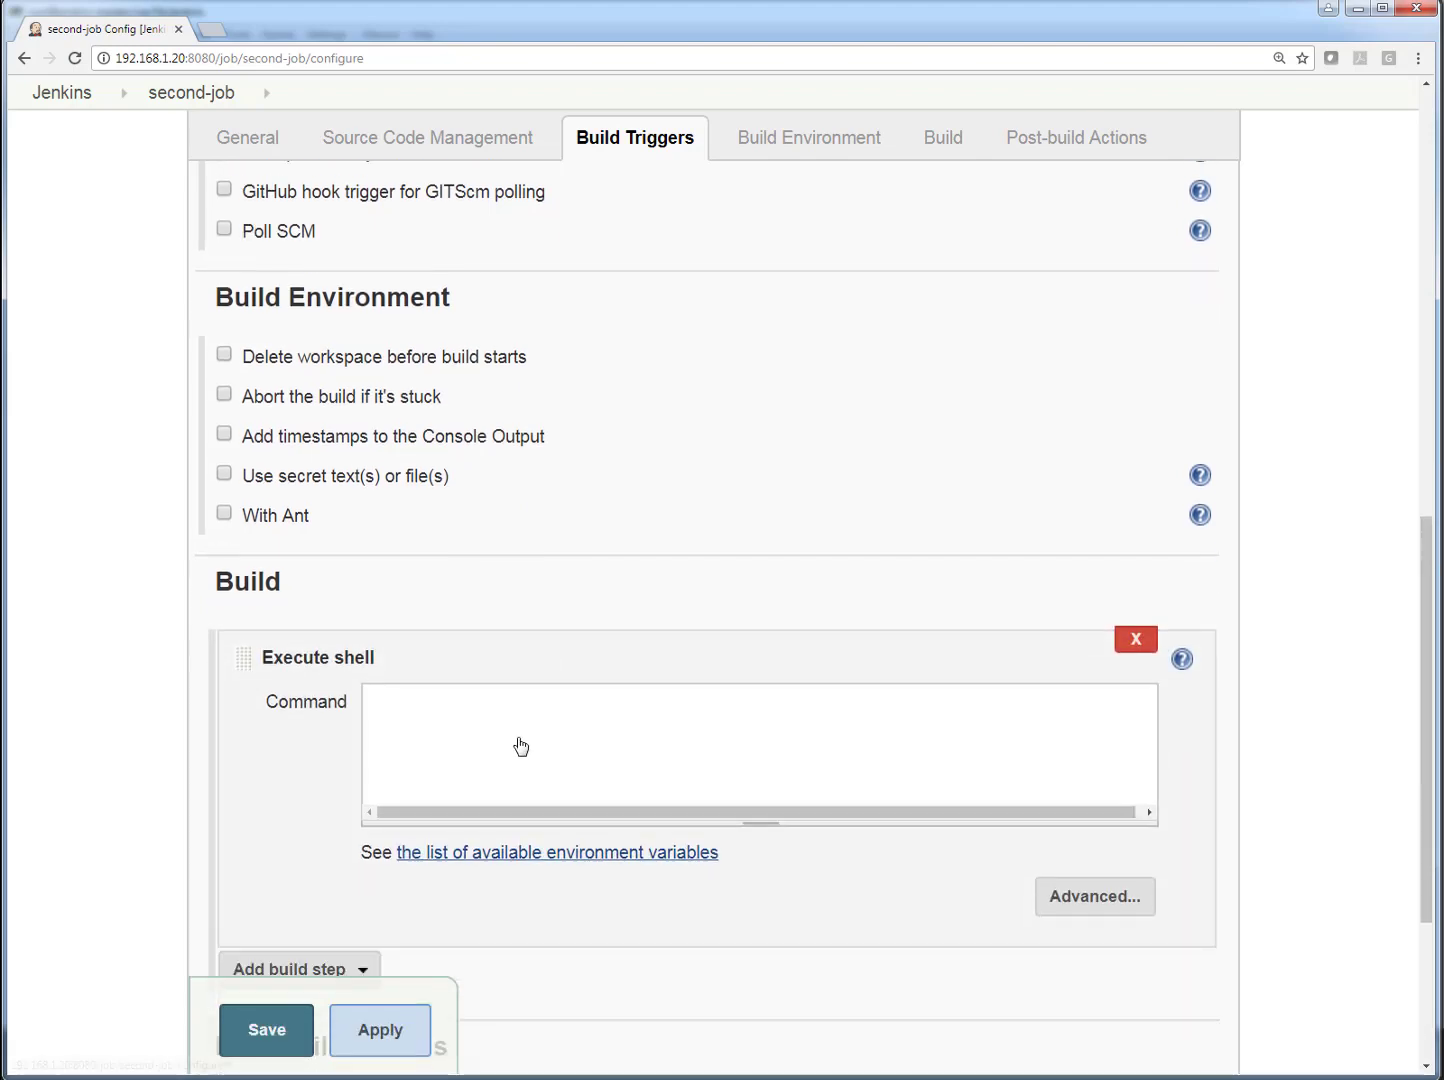
{"action": "left_click", "coordinate": [494, 729]}
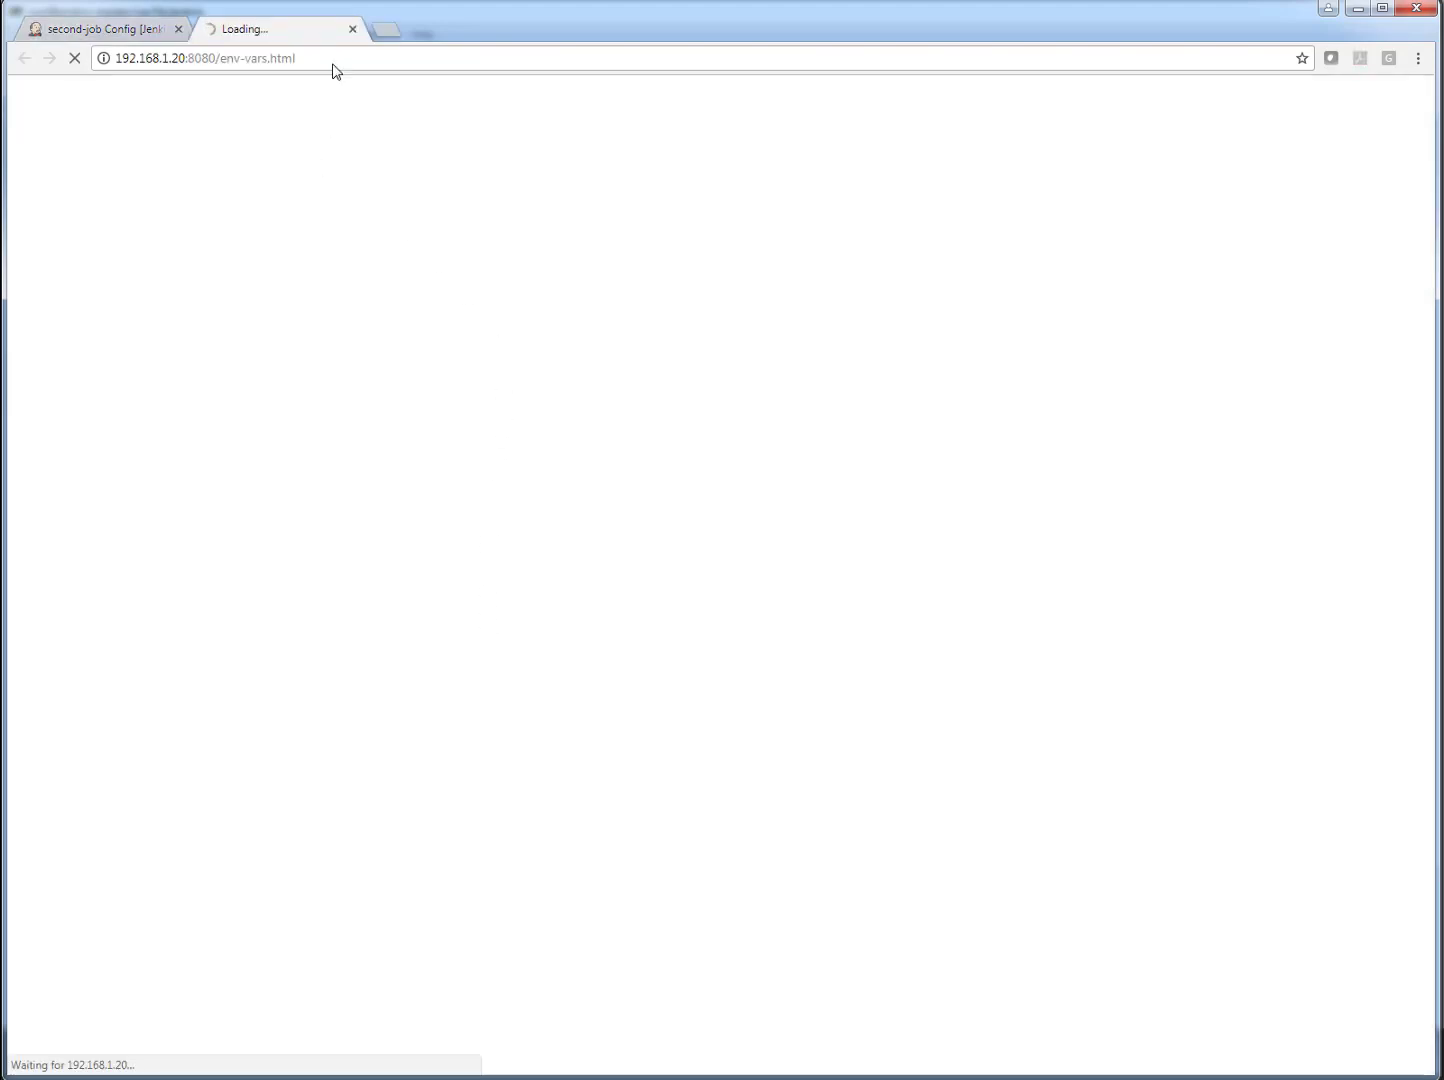
{"action": "left_click", "coordinate": [105, 31]}
- Enter echo "this is second job" as the command of the Execute shell build step
{"action": "left_click", "coordinate": [615, 632]}
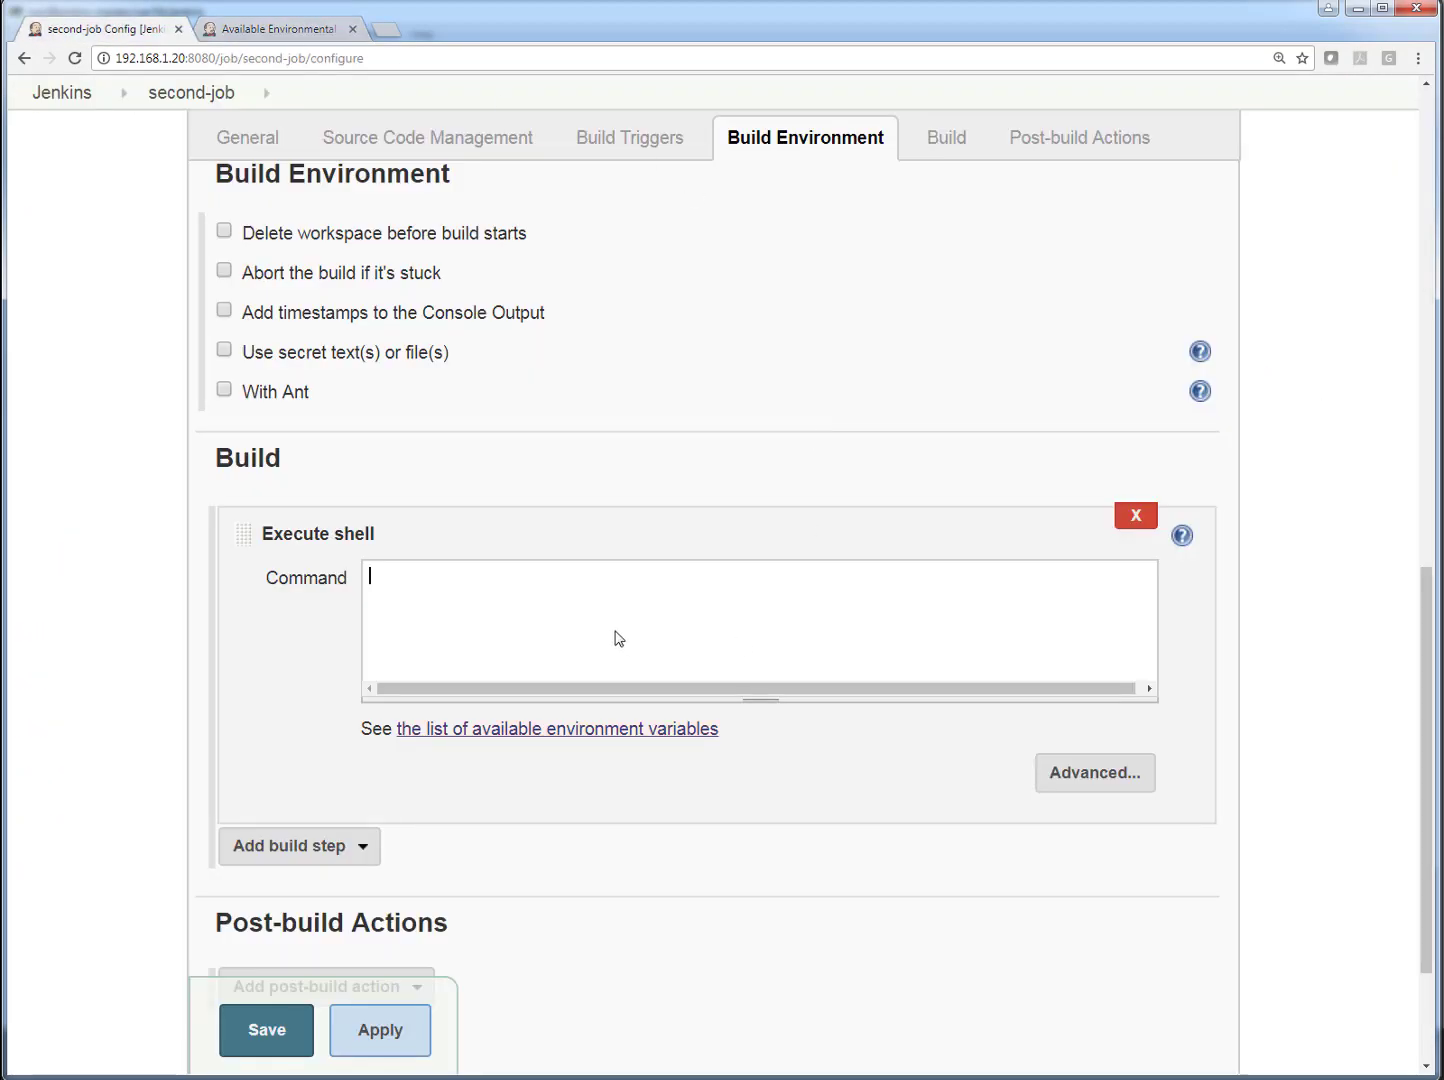
{"action": "type", "text": "echo \"this is second jonb\""}
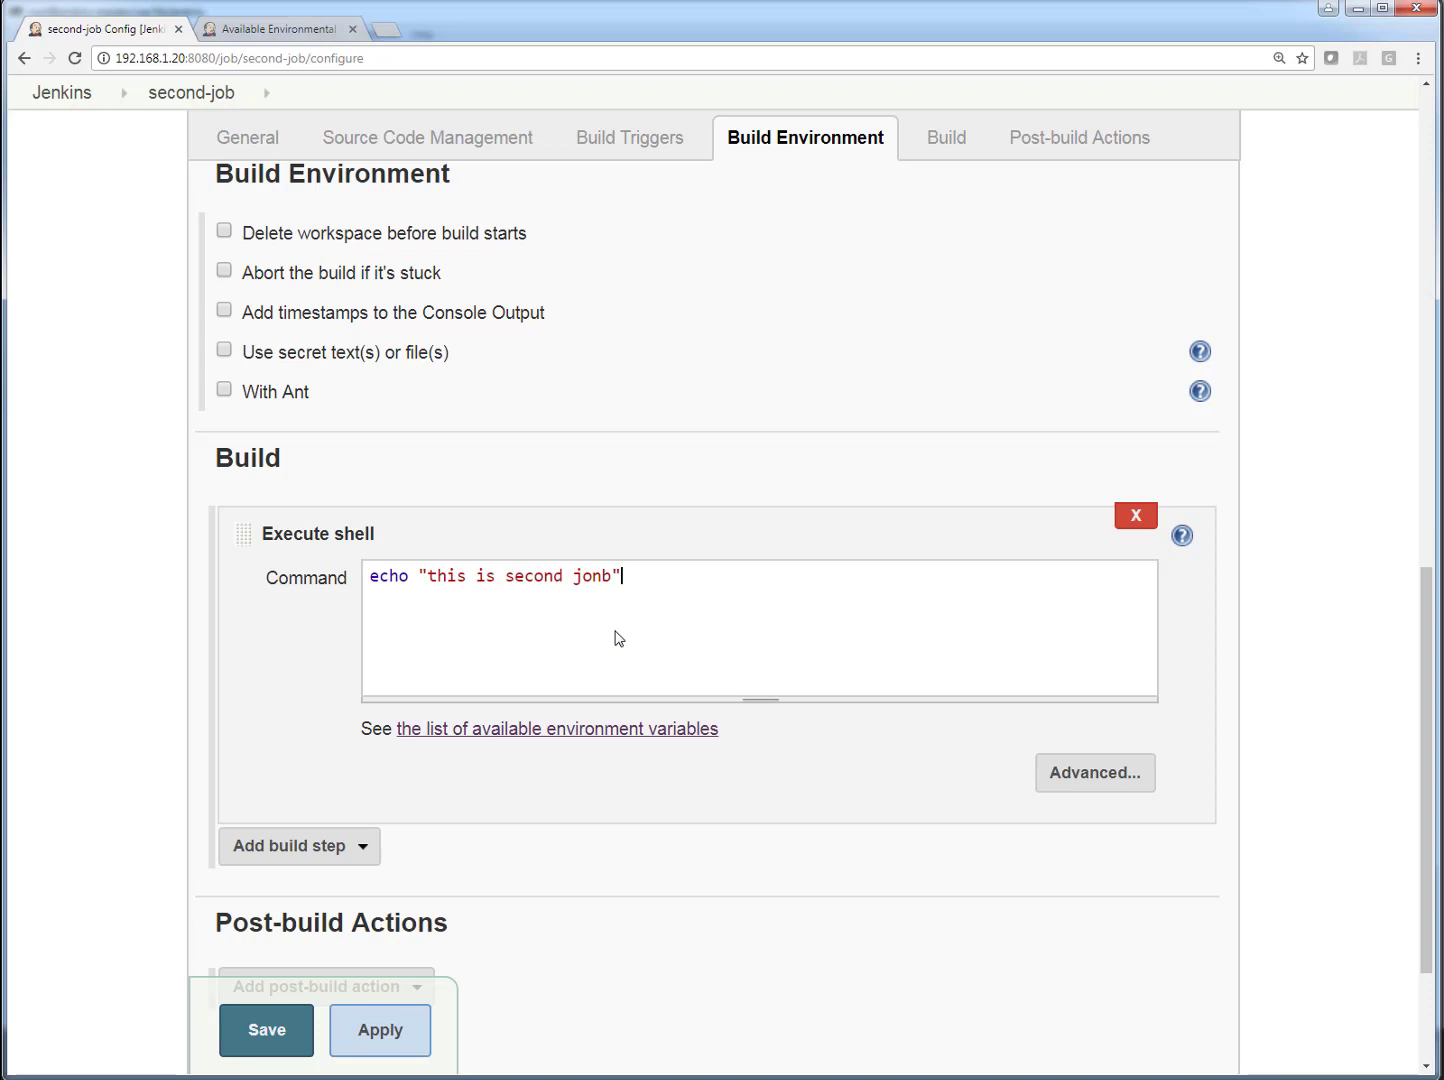
{"action": "left_click", "coordinate": [593, 576]}
{"action": "key", "text": "Delete"}
- Apply and save the second-job configuration
{"action": "scroll", "coordinate": [706, 806], "scroll_direction": "down", "scroll_amount": 2}
{"action": "left_click", "coordinate": [401, 942]}
{"action": "left_click", "coordinate": [290, 945]}
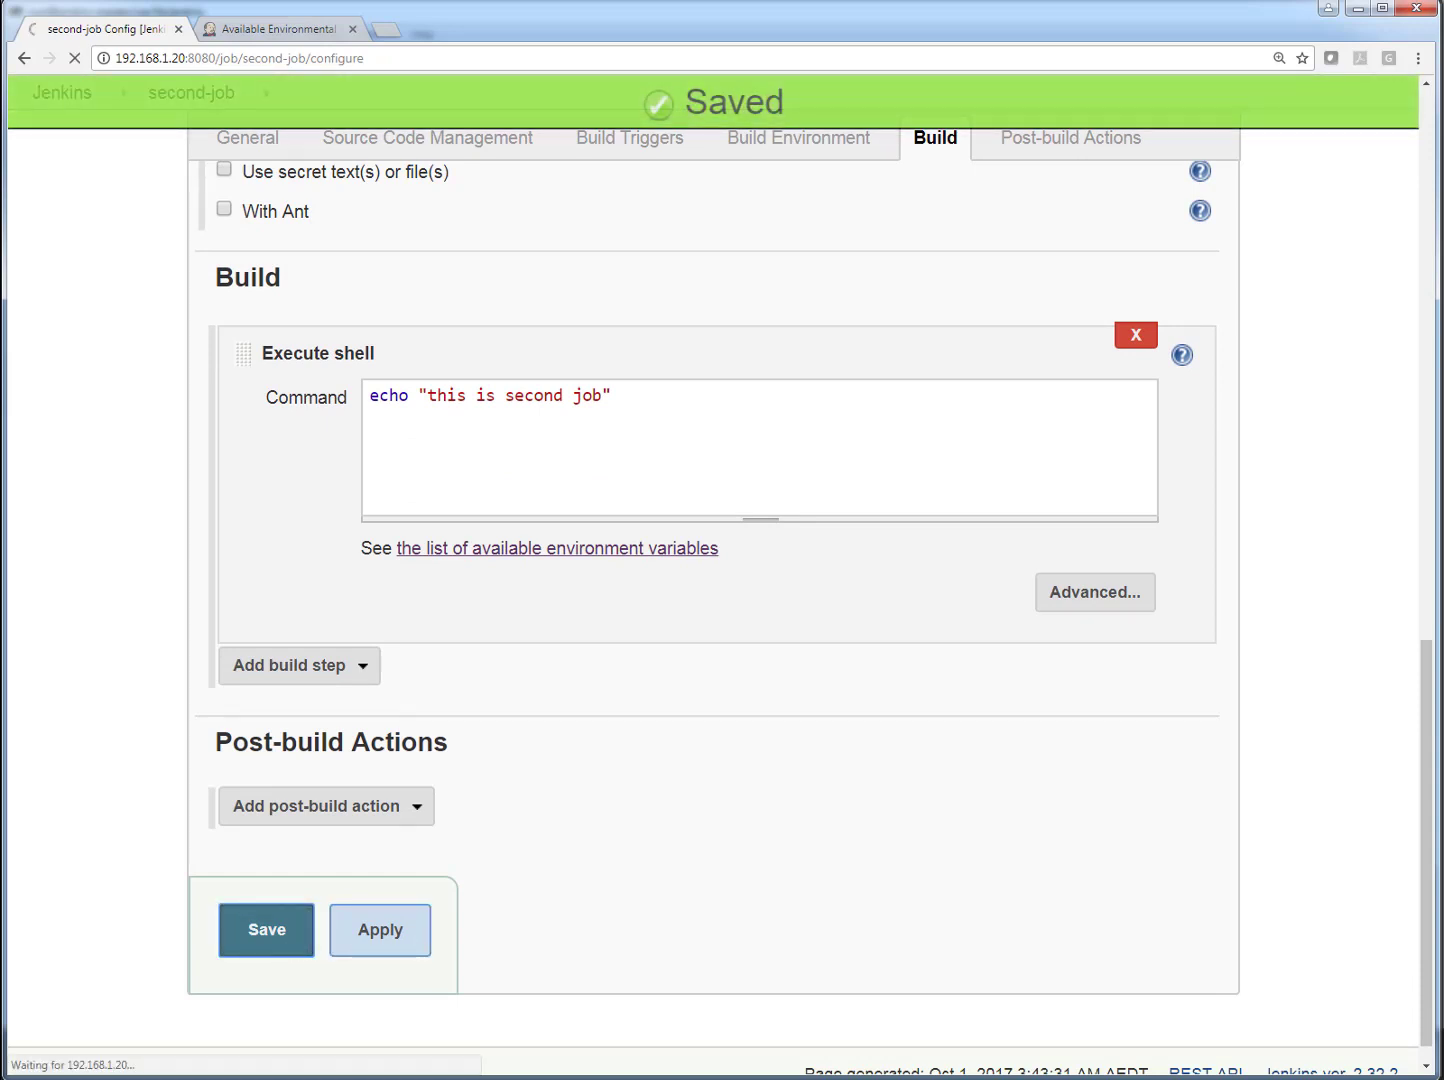
- Switch to the MobaXterm terminal and list the jobs directory again with ls -l jobs
{"action": "key", "text": "alt+Tab"}
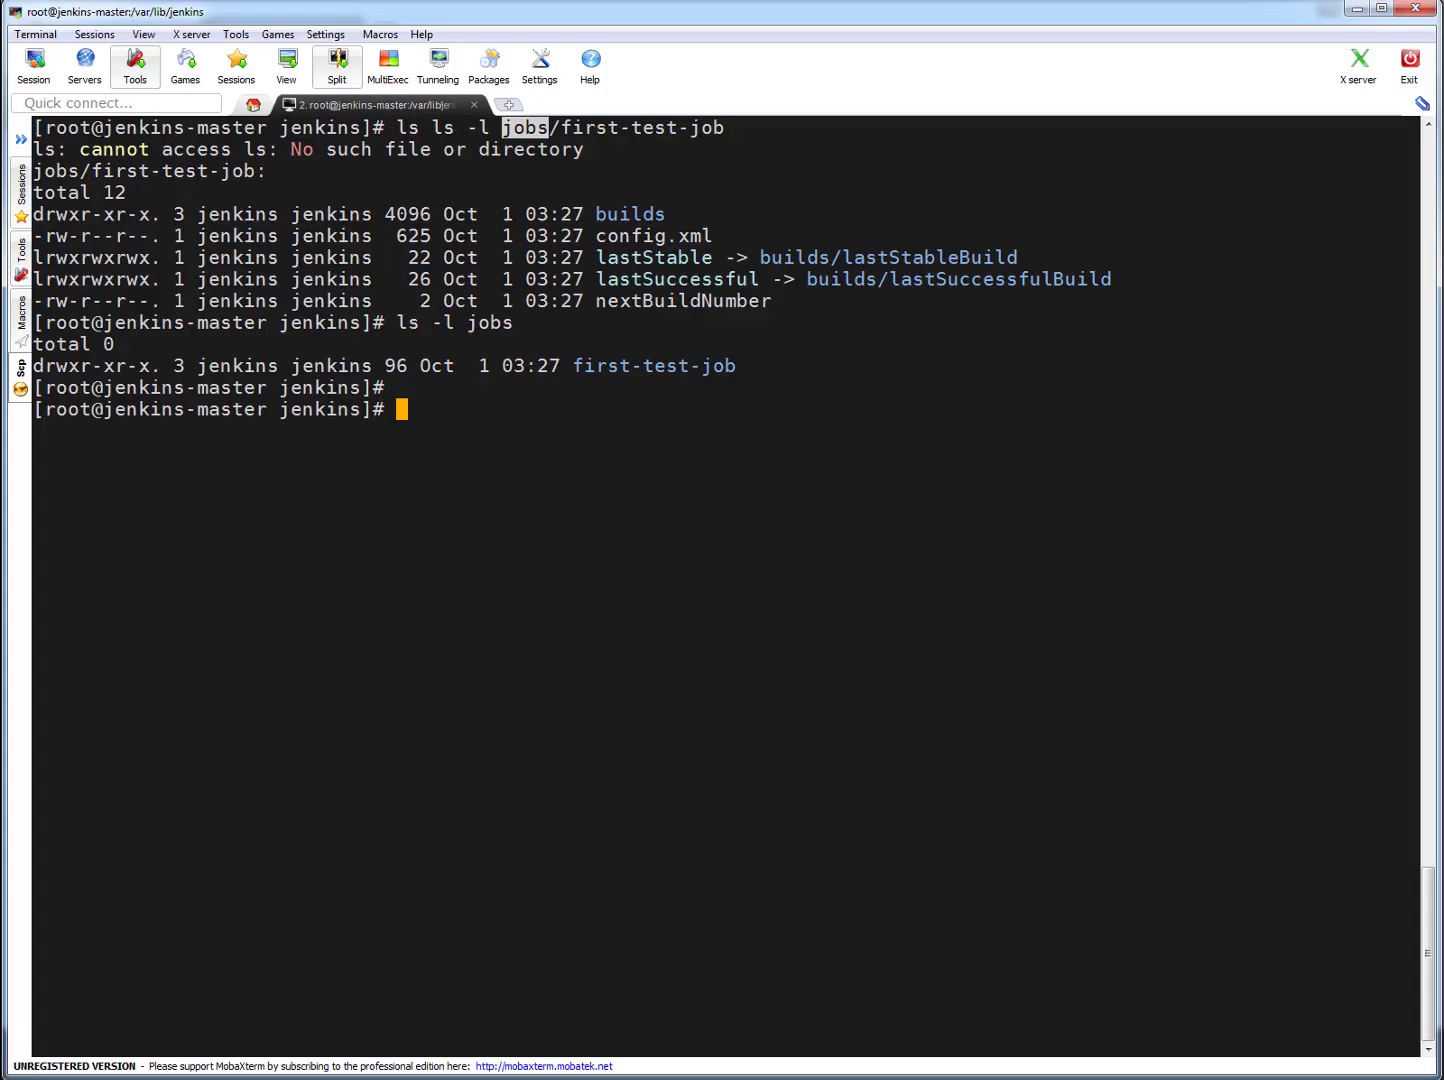
{"action": "left_click", "coordinate": [789, 352]}
{"action": "key", "text": "Up"}
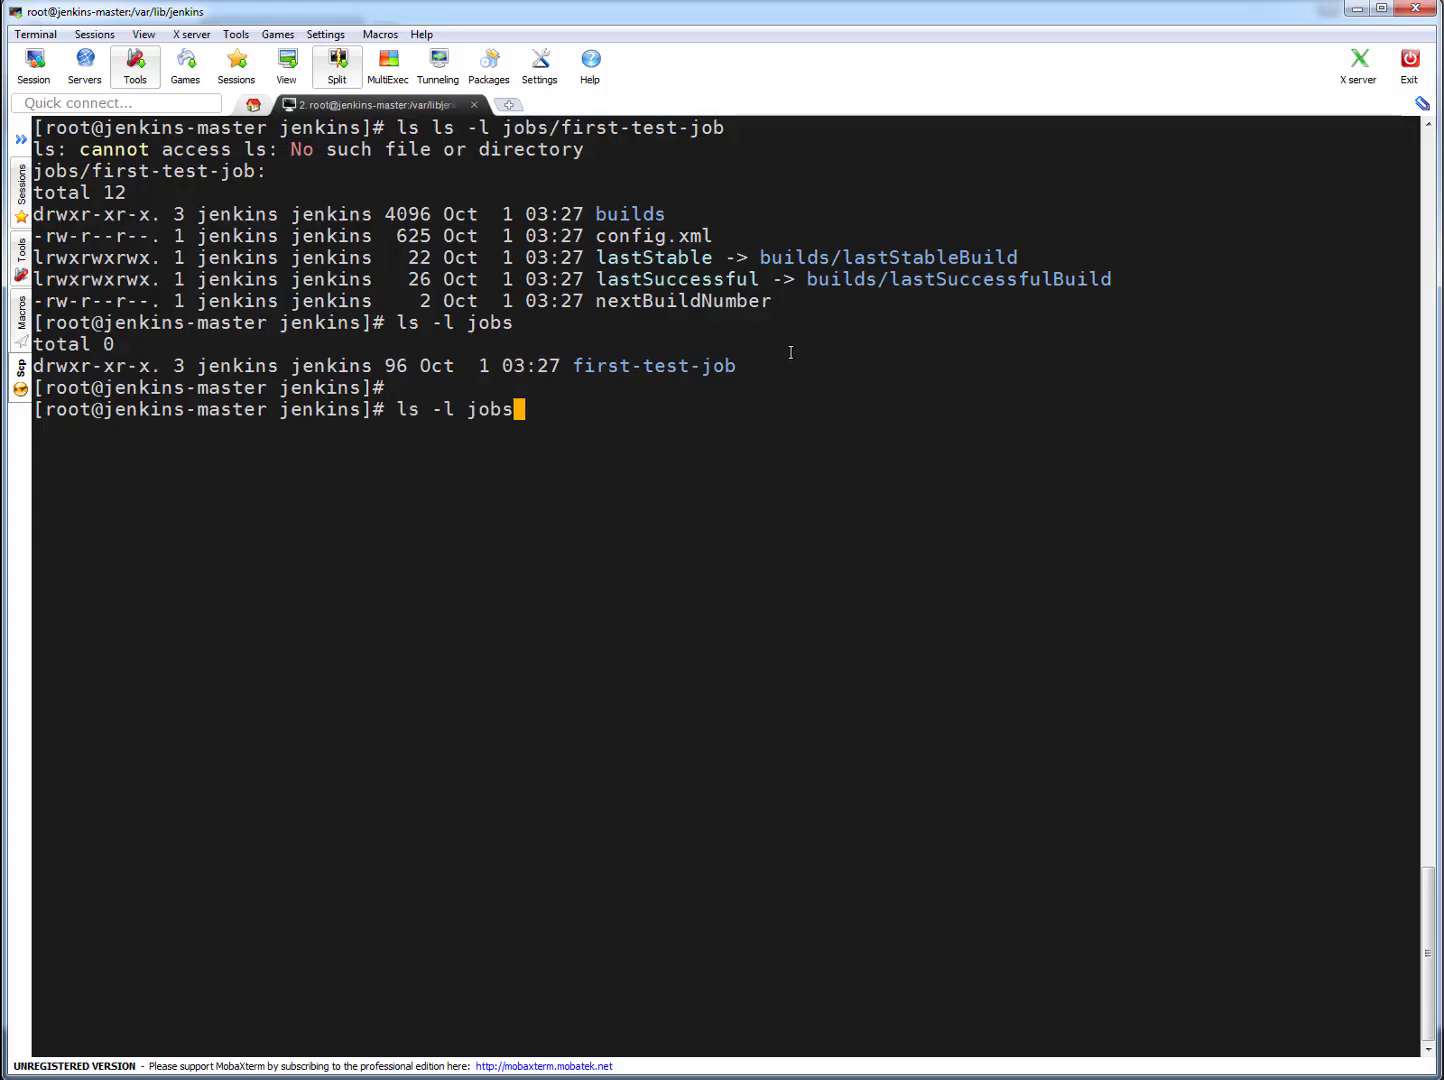
{"action": "key", "text": "Return"}
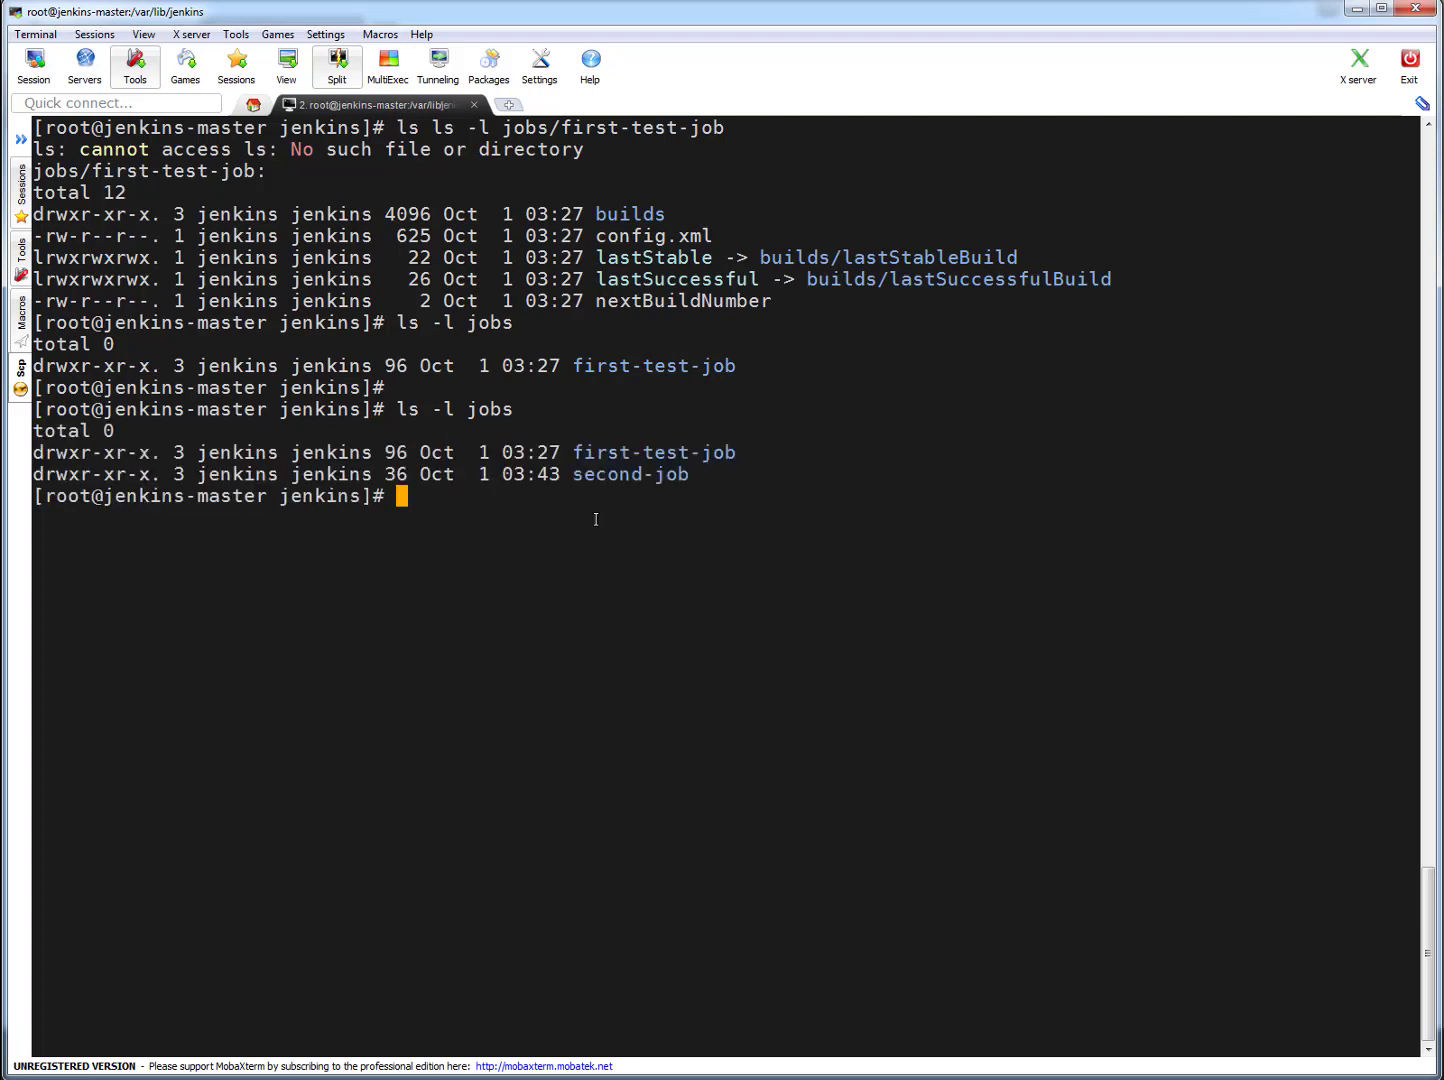
- Compose the command ls -l jobs/second-job at the prompt, reusing the second-job folder name from the listing
{"action": "double_click", "coordinate": [622, 476]}
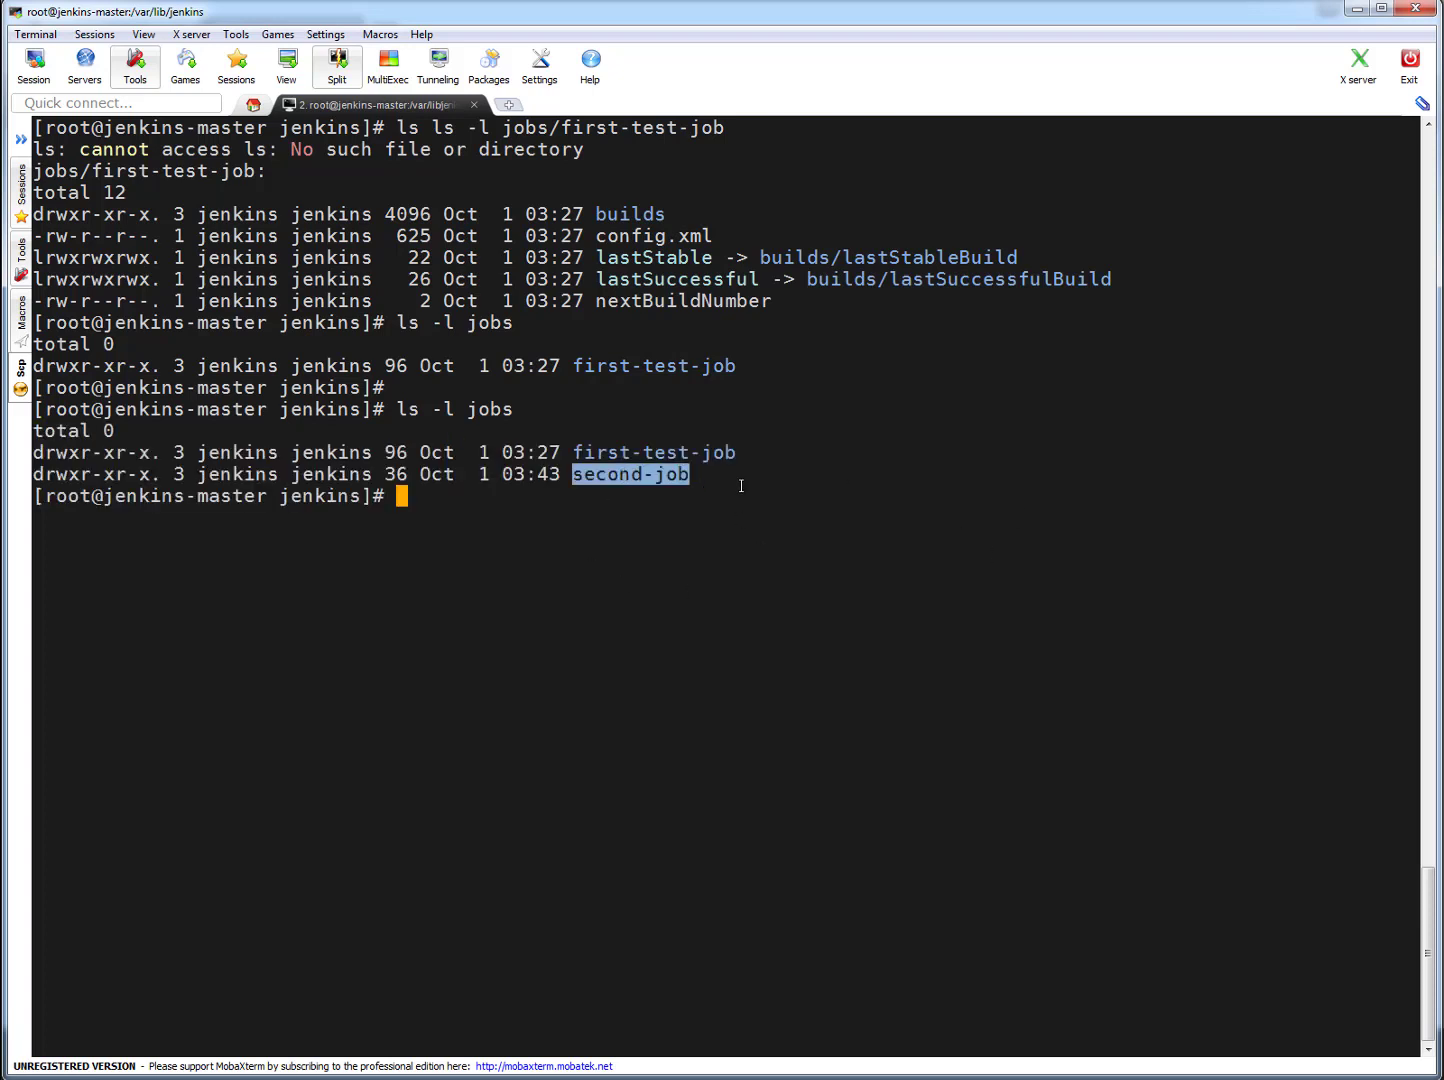
{"action": "type", "text": "ls -l"}
{"action": "right_click", "coordinate": [583, 630]}
{"action": "key", "text": "Left"}
{"action": "key", "text": "Left"}
{"action": "key", "text": "Left"}
{"action": "key", "text": "Left"}
{"action": "key", "text": "Left"}
{"action": "key", "text": "Left"}
{"action": "key", "text": "Left"}
{"action": "key", "text": "Left"}
{"action": "key", "text": "Left"}
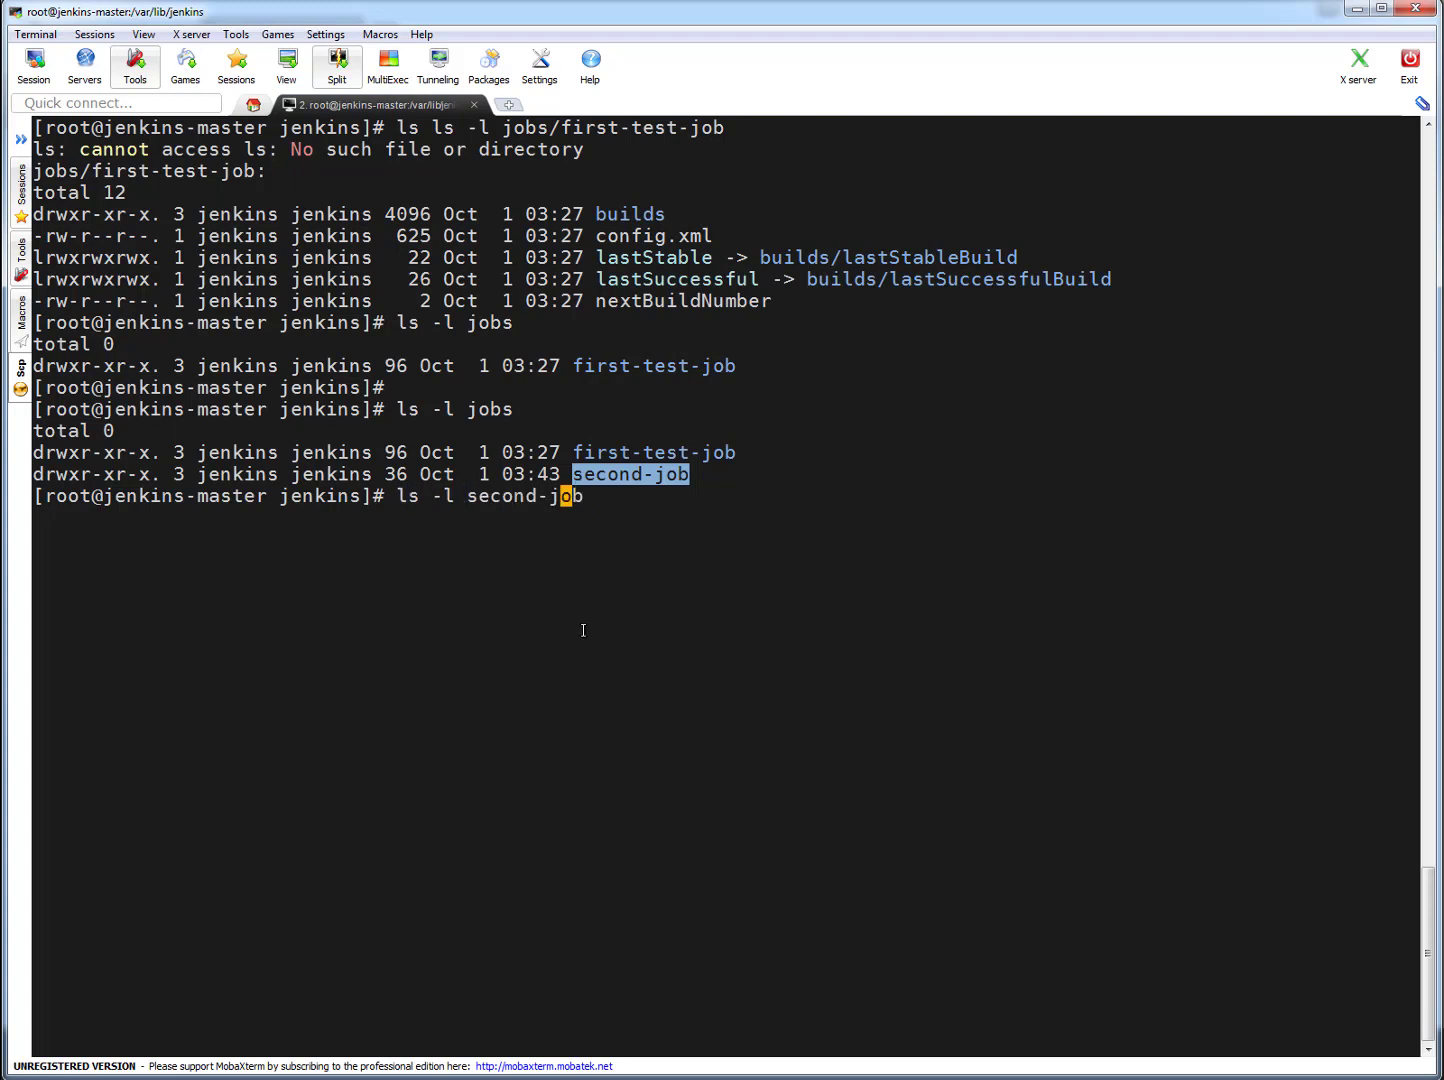
{"action": "key", "text": "Left"}
{"action": "type", "text": "jobs/"}
{"action": "key", "text": "Right"}
{"action": "key", "text": "Right"}
{"action": "key", "text": "Right"}
{"action": "key", "text": "Right"}
{"action": "key", "text": "Right"}
{"action": "key", "text": "Right"}
{"action": "key", "text": "Right"}
{"action": "key", "text": "Right"}
{"action": "key", "text": "Right"}
{"action": "key", "text": "Right"}
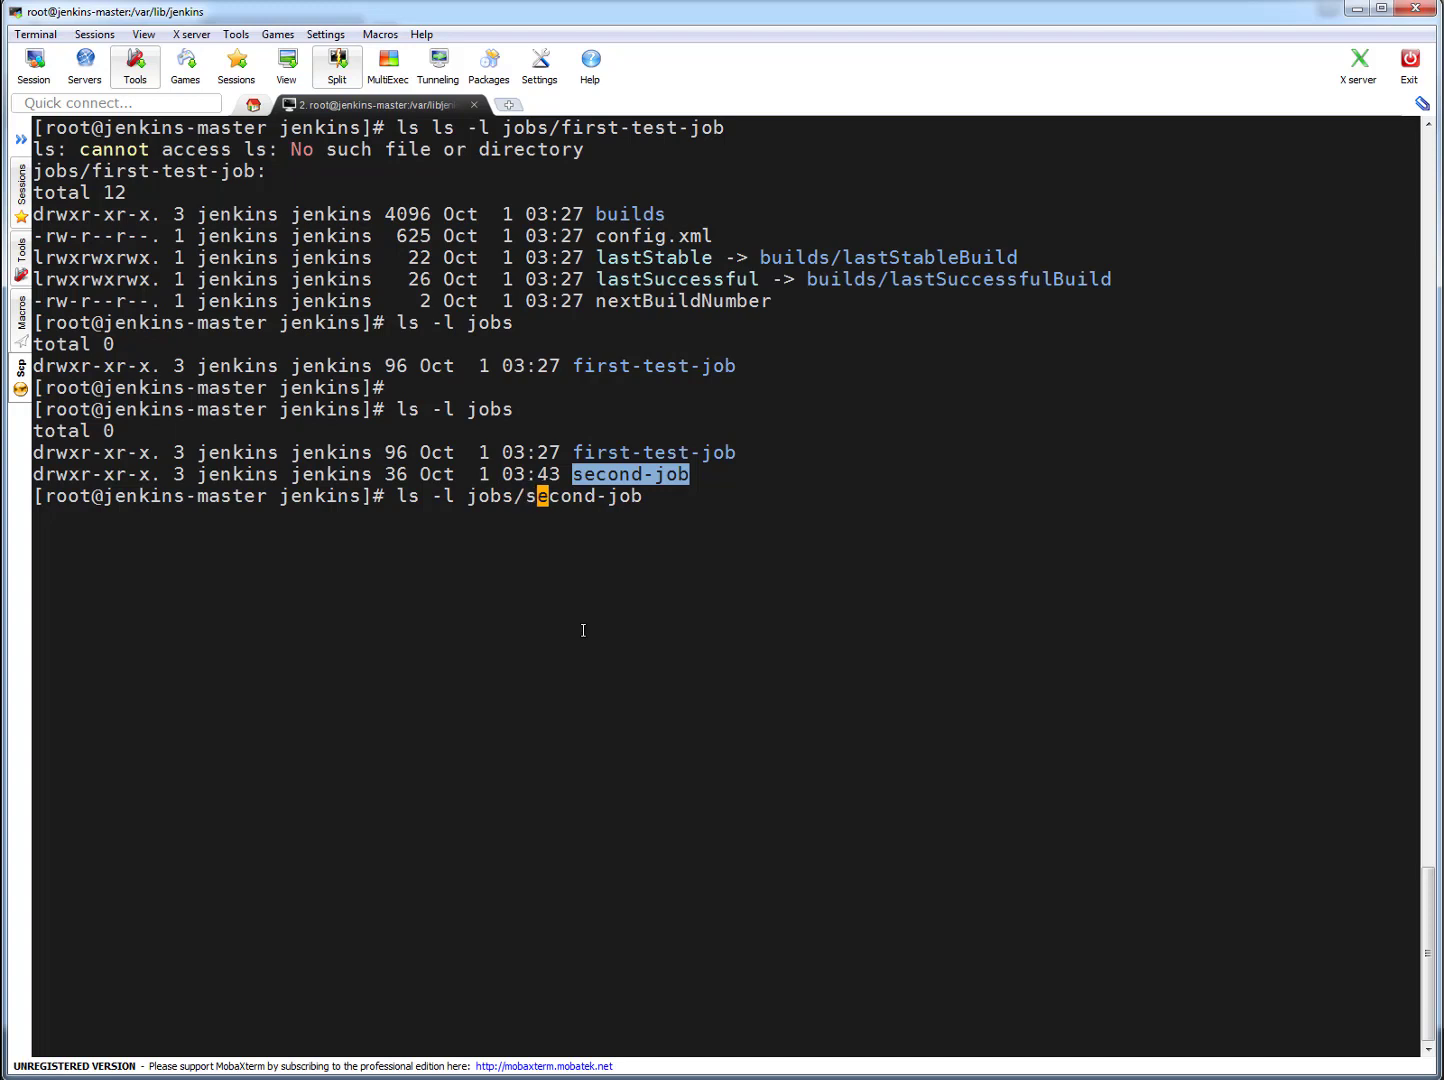
- Extend the path to jobs/second-job/builds/ and run the long listing of that directory
{"action": "type", "text": "/"}
{"action": "key", "text": "Tab"}
{"action": "key", "text": "Tab"}
{"action": "type", "text": "bu"}
{"action": "key", "text": "Tab"}
{"action": "type", "text": "l"}
{"action": "key", "text": "Tab"}
{"action": "key", "text": "Tab"}
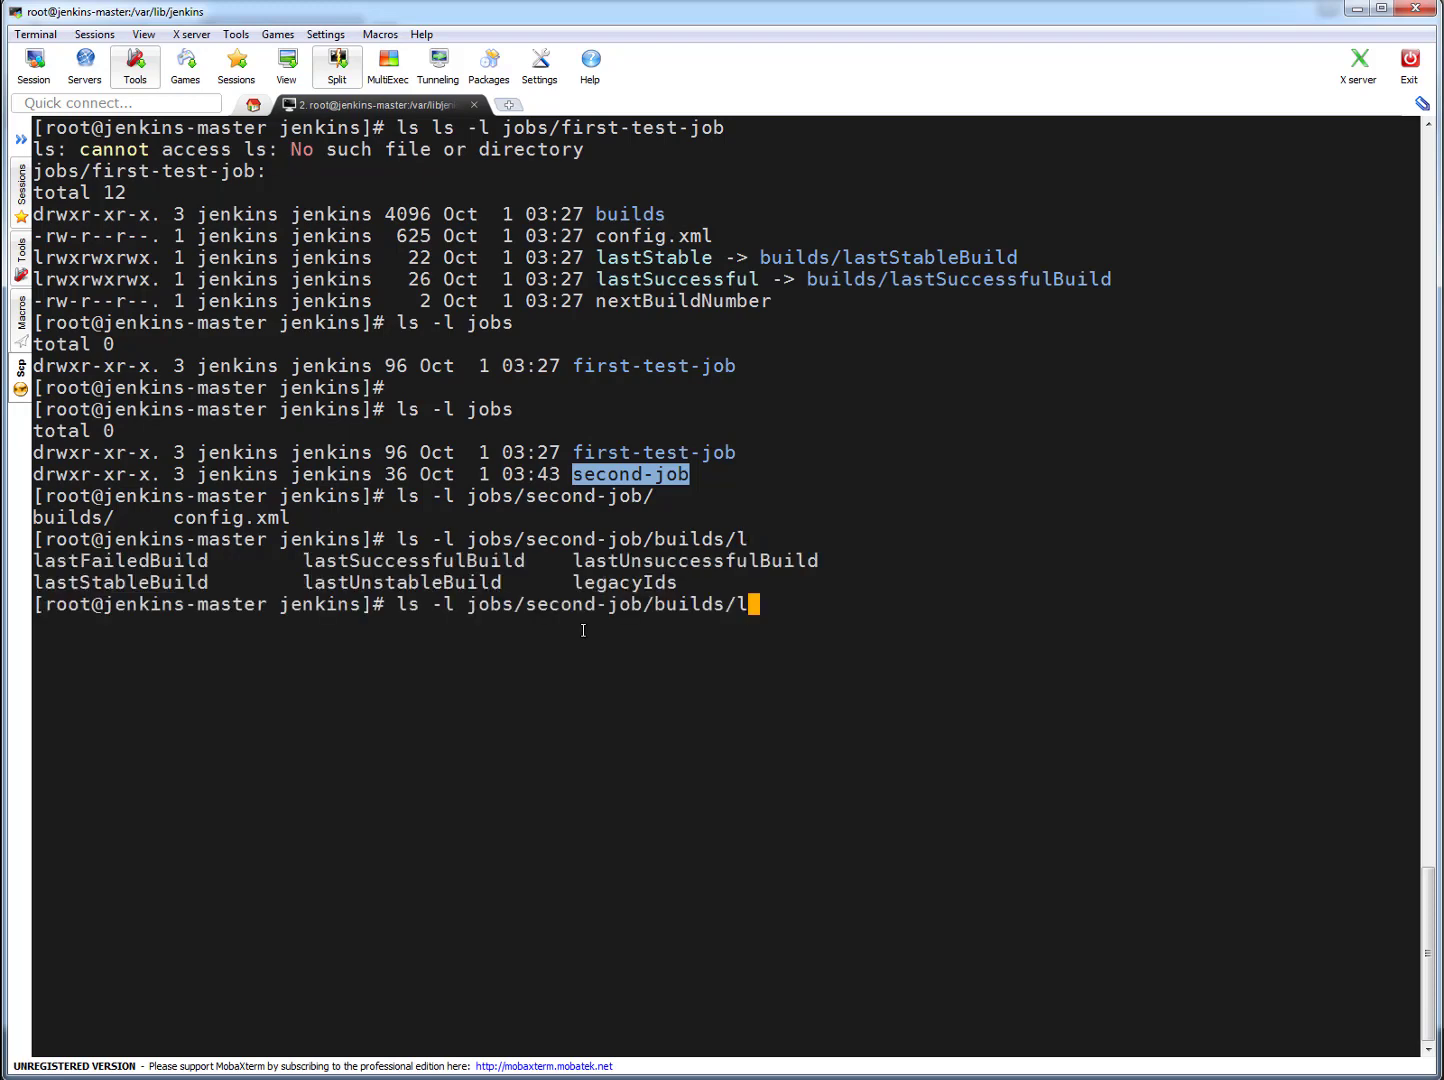
{"action": "key", "text": "BackSpace"}
{"action": "key", "text": "Return"}
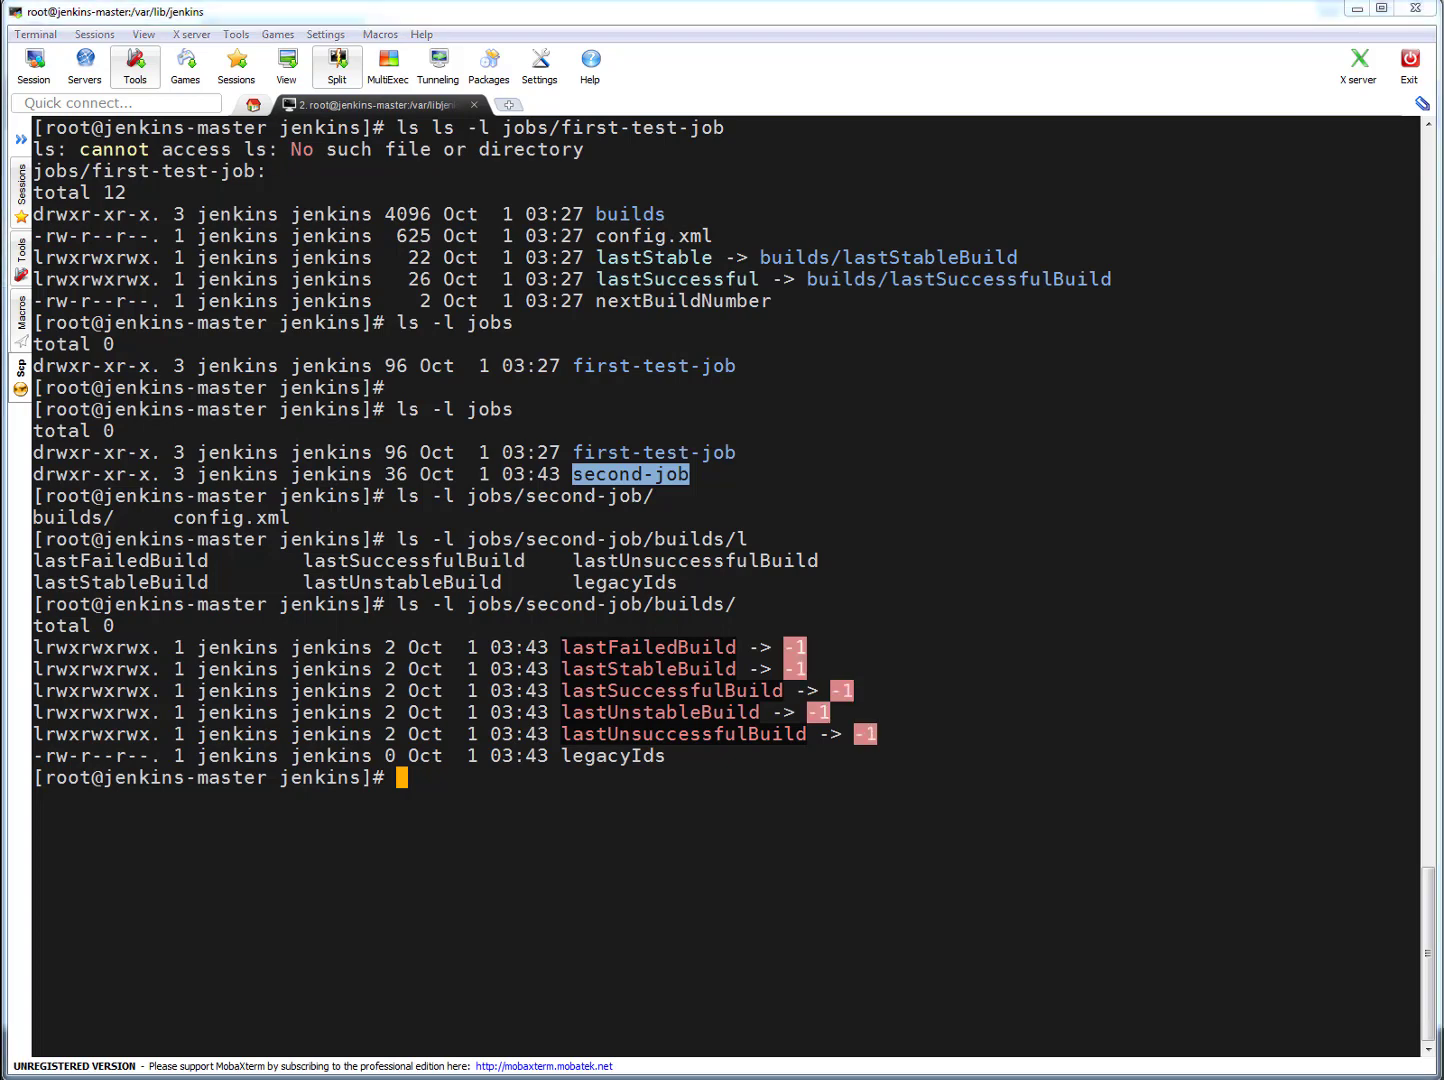
- Switch to Jenkins in the browser and start a build of second-job
{"action": "key", "text": "alt+Tab"}
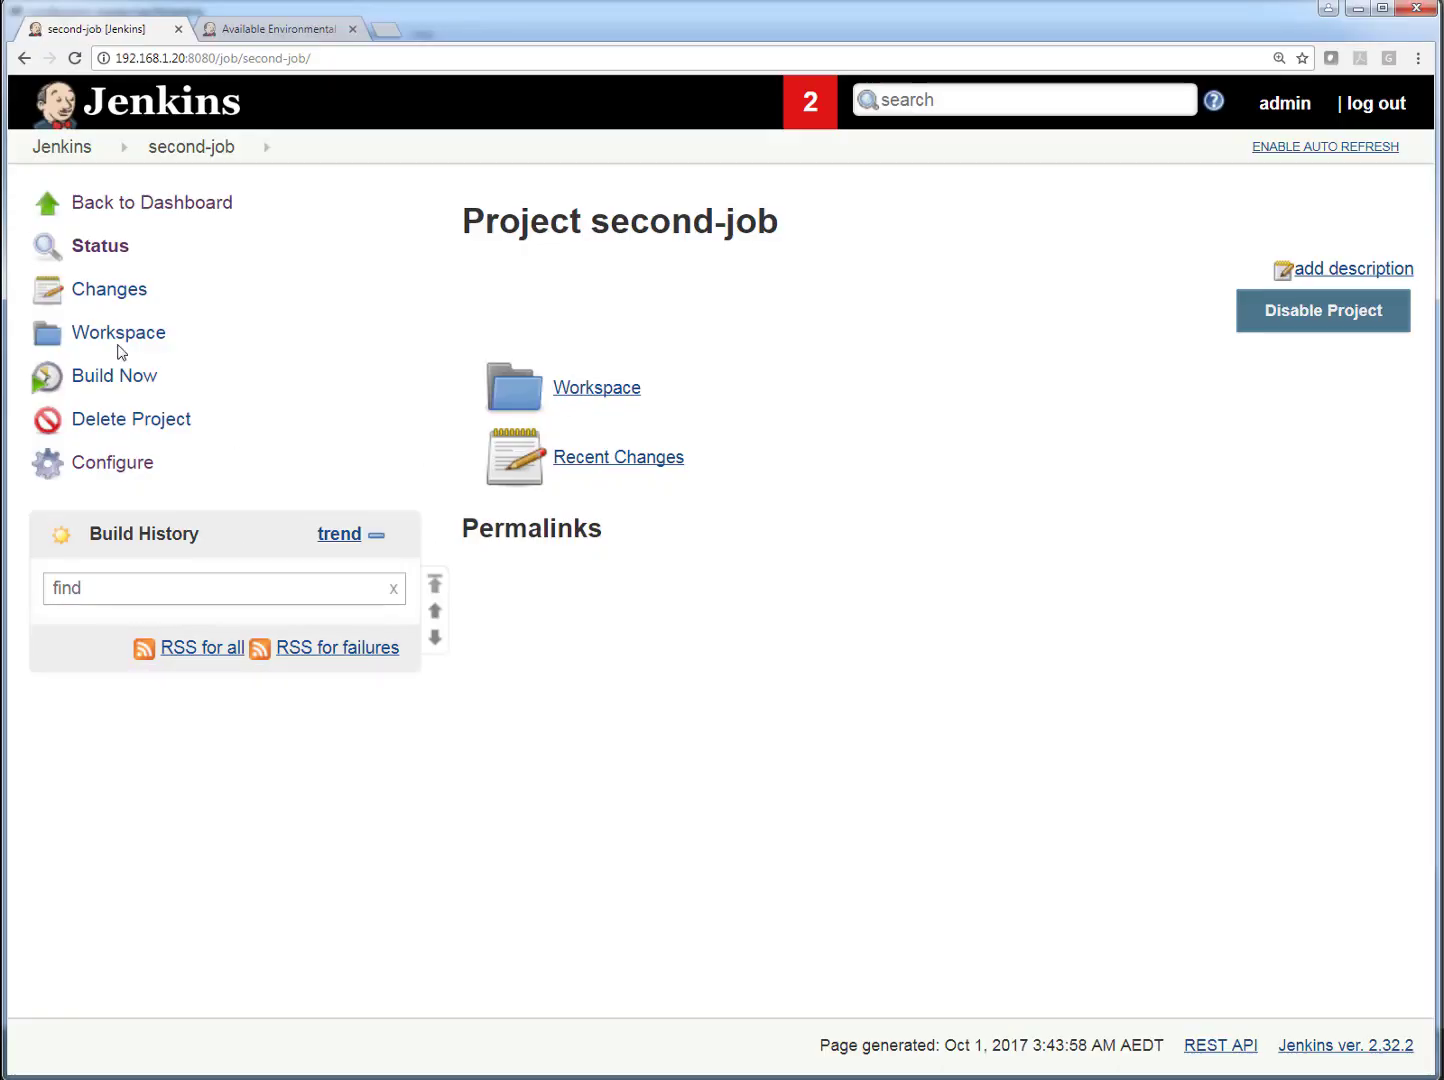
{"action": "left_click", "coordinate": [205, 155]}
{"action": "left_click", "coordinate": [133, 382]}
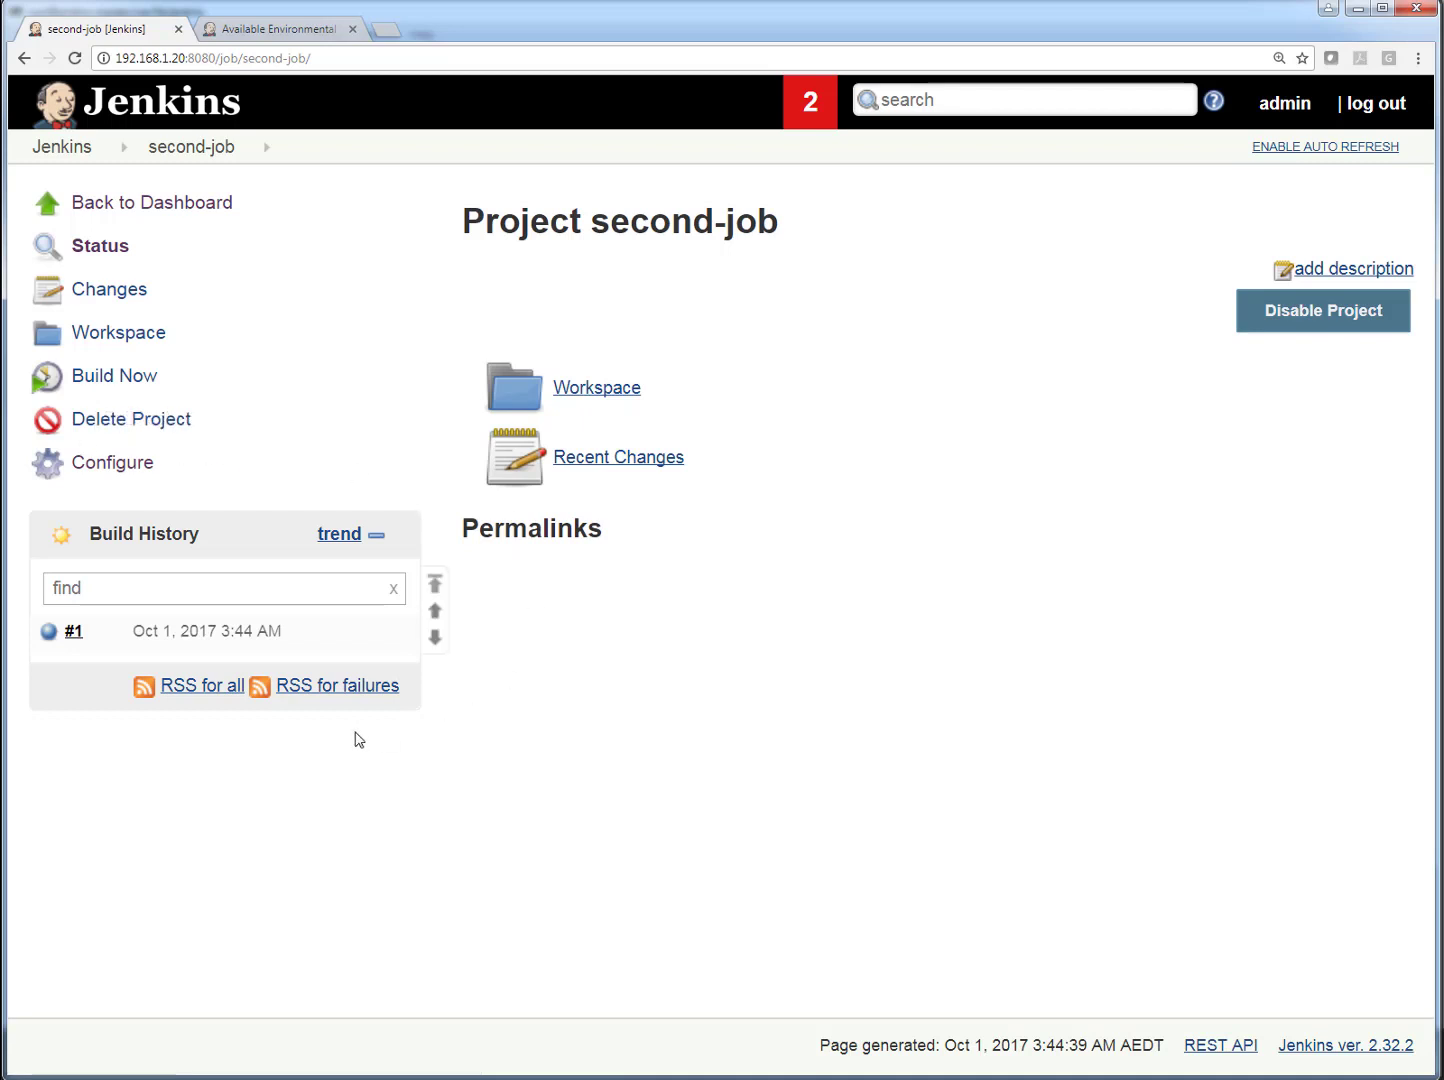
- Open the console output of second-job build #1 and examine its finish status and echoed text
{"action": "mouse_move", "coordinate": [83, 639]}
{"action": "left_click", "coordinate": [74, 631]}
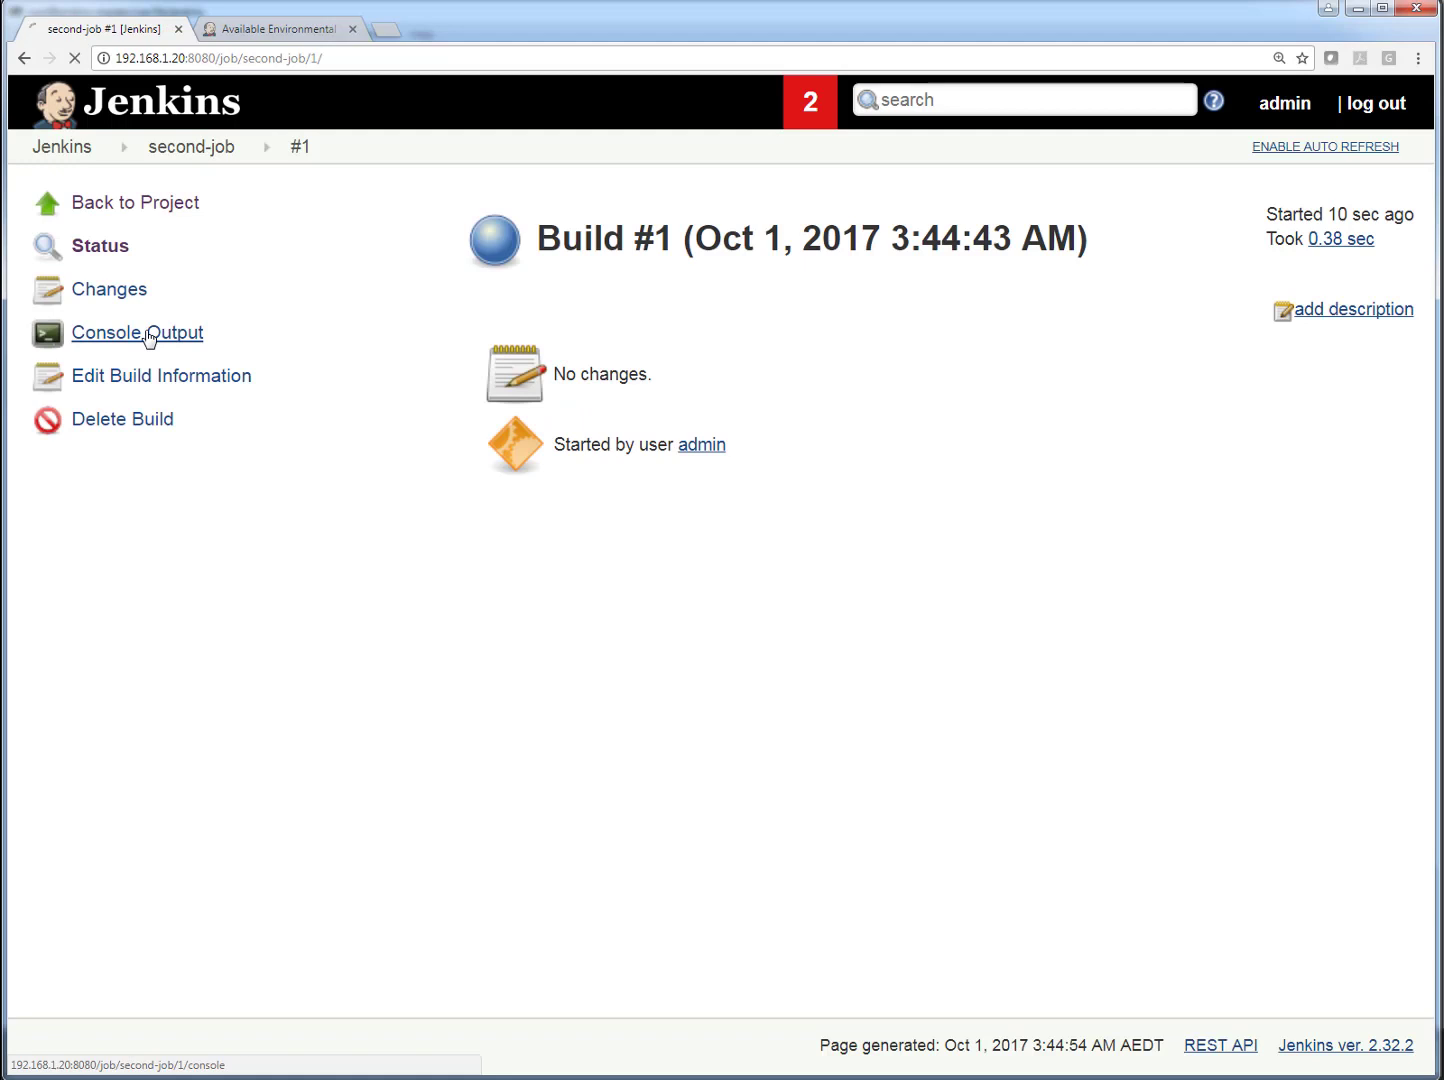
{"action": "left_click", "coordinate": [148, 339]}
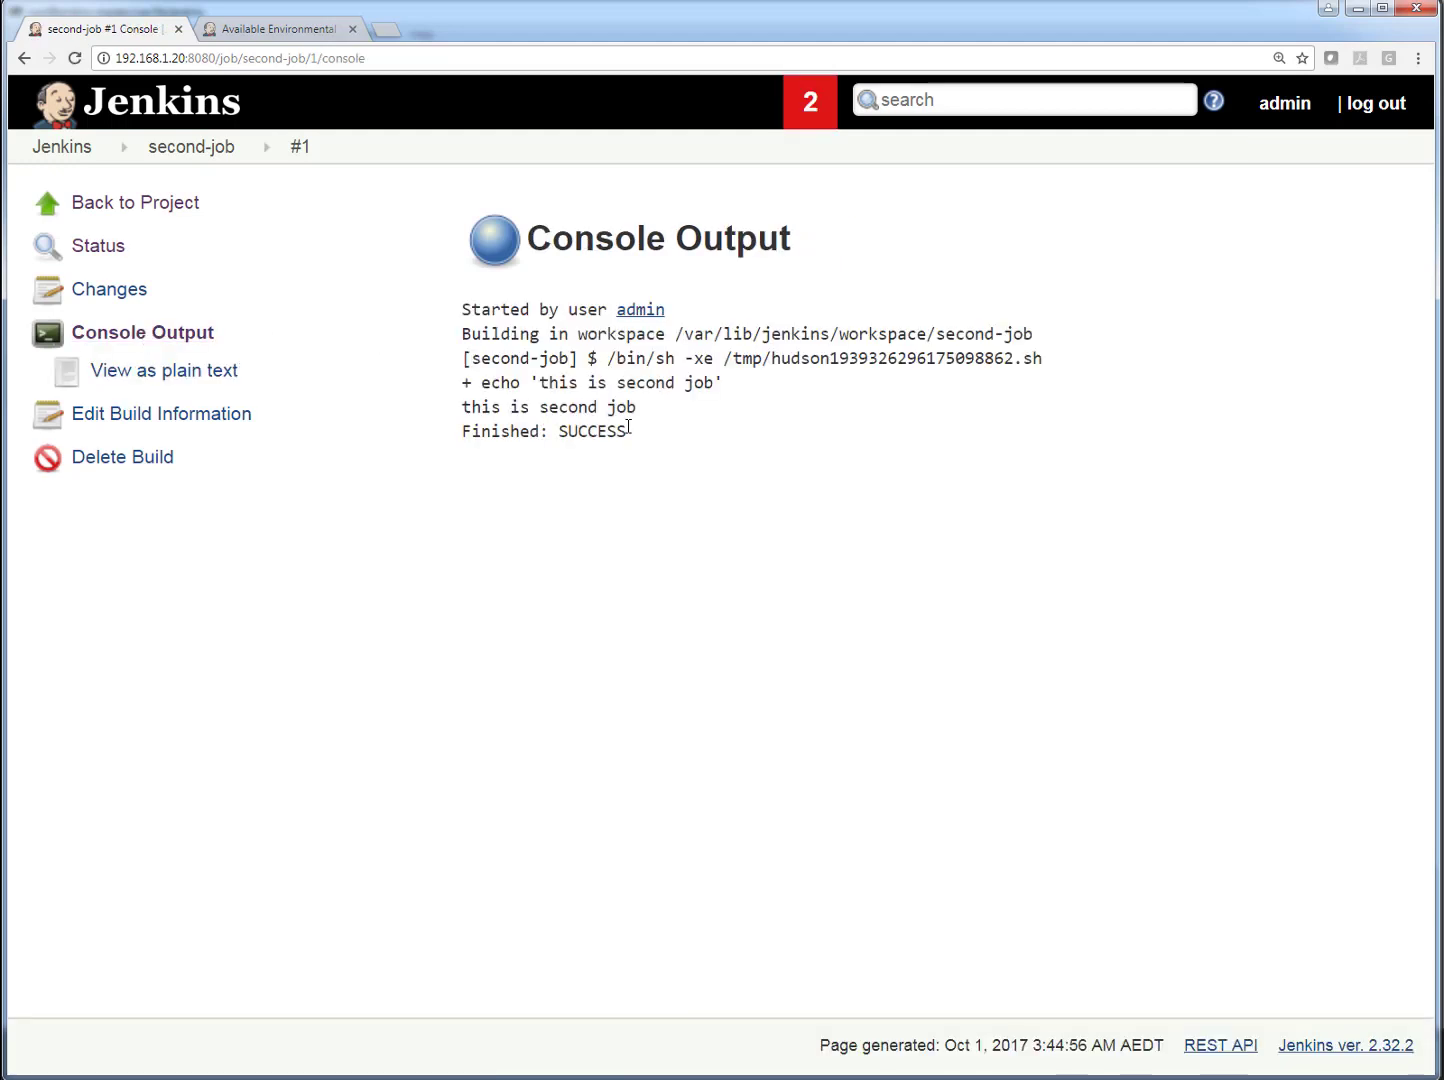
{"action": "left_click_drag", "start_coordinate": [629, 430], "coordinate": [463, 432]}
{"action": "left_click_drag", "start_coordinate": [637, 407], "coordinate": [472, 410]}
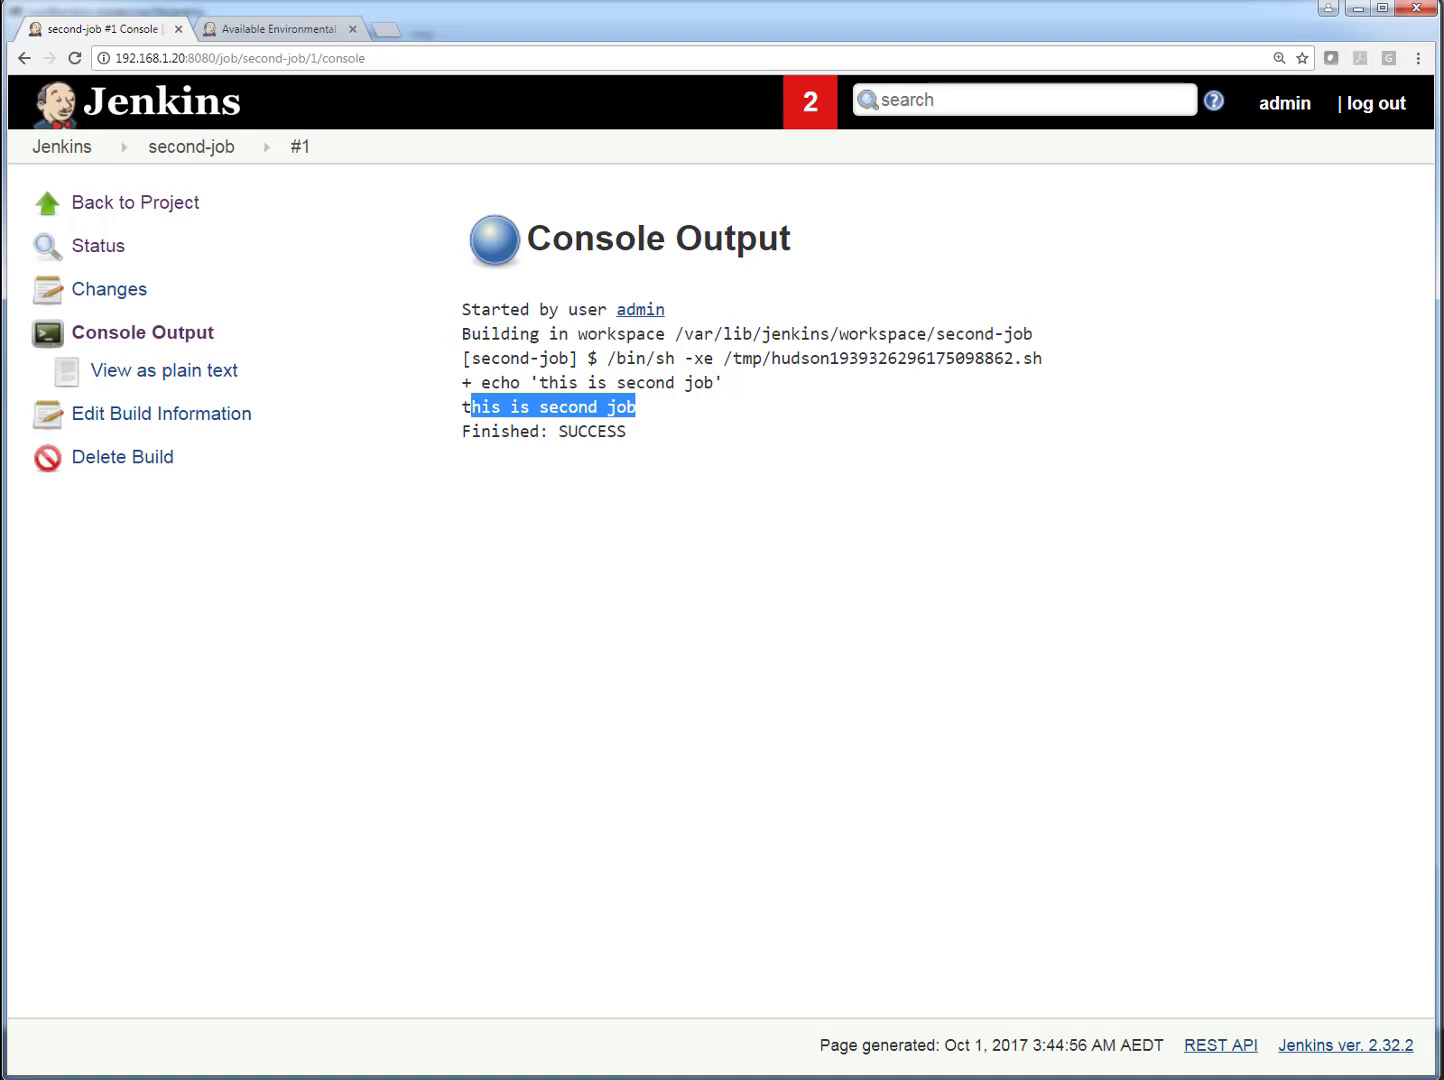
- Switch to the MobaXterm terminal, rerun the long listing of jobs/second-job/builds/ and examine the lastStableBuild, lastSuccessfulBuild and lastFailedBuild links
{"action": "key", "text": "alt+Tab"}
{"action": "left_click", "coordinate": [672, 545]}
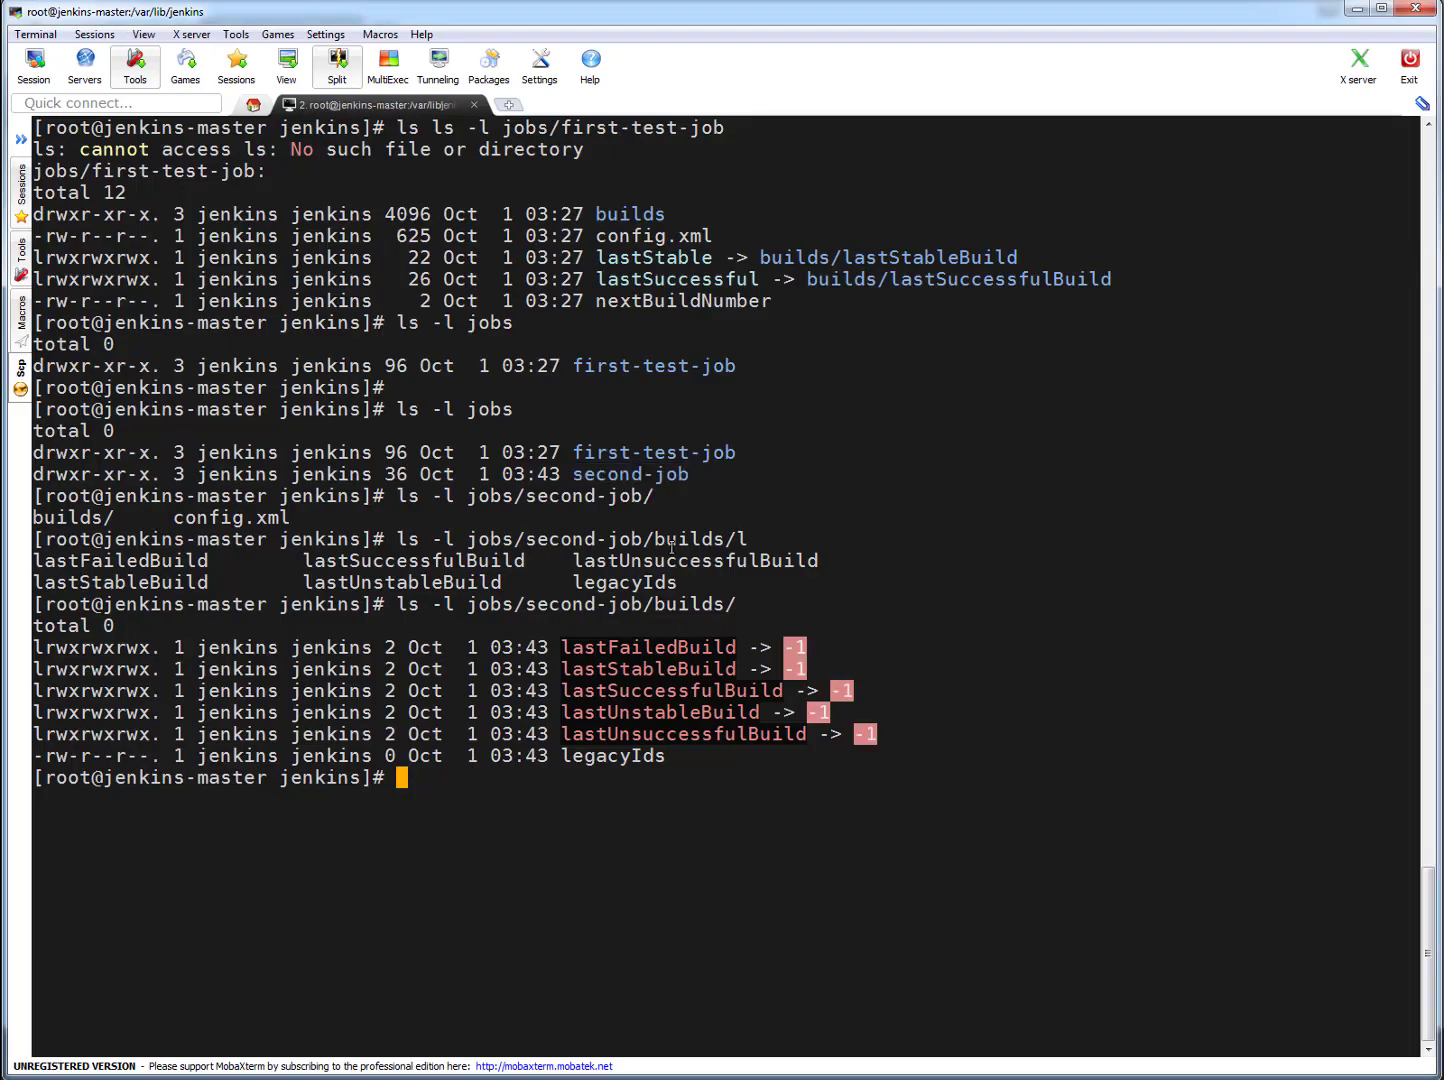
{"action": "key", "text": "Up"}
{"action": "key", "text": "Return"}
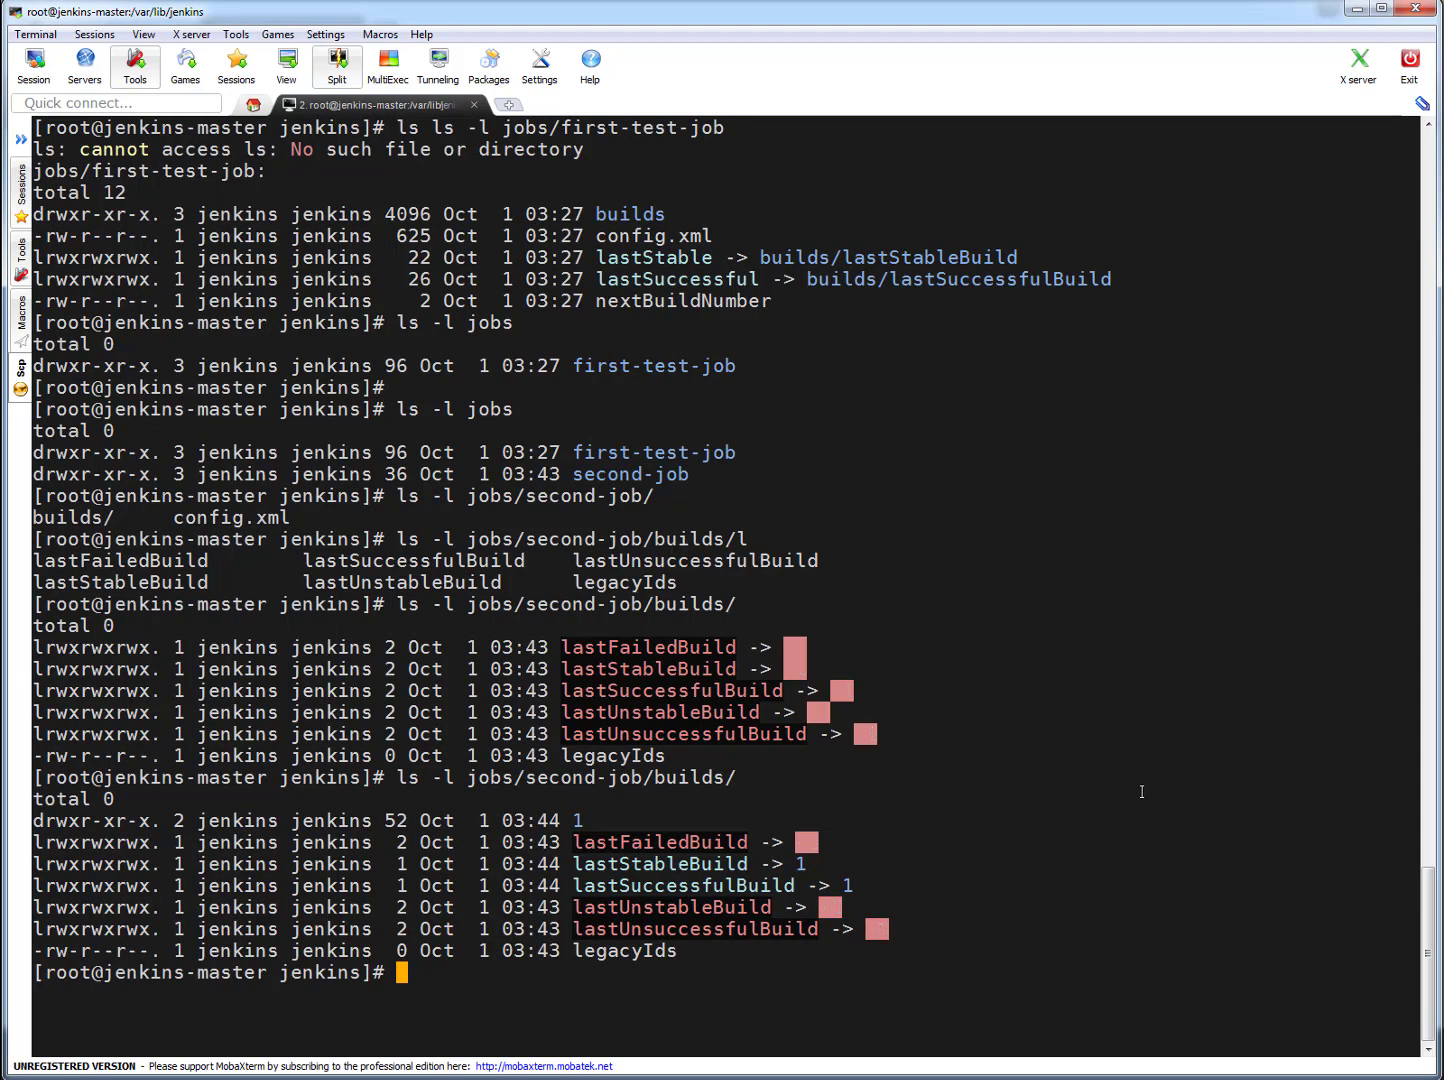
{"action": "left_click_drag", "start_coordinate": [585, 864], "coordinate": [850, 864]}
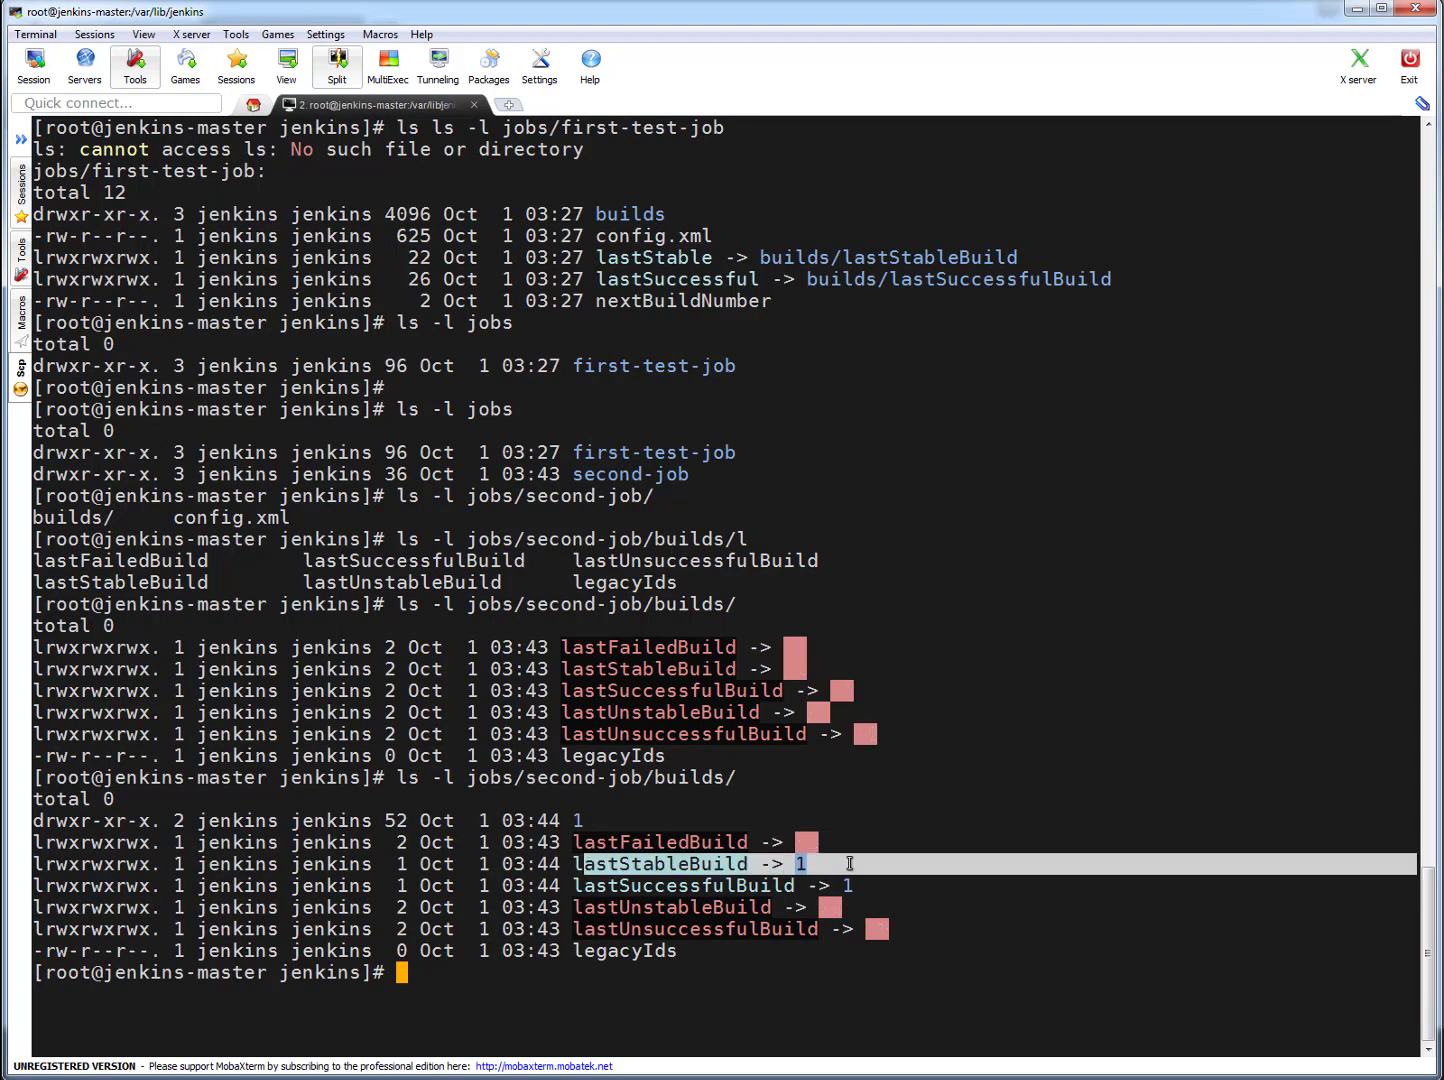
{"action": "left_click_drag", "start_coordinate": [573, 885], "coordinate": [850, 886]}
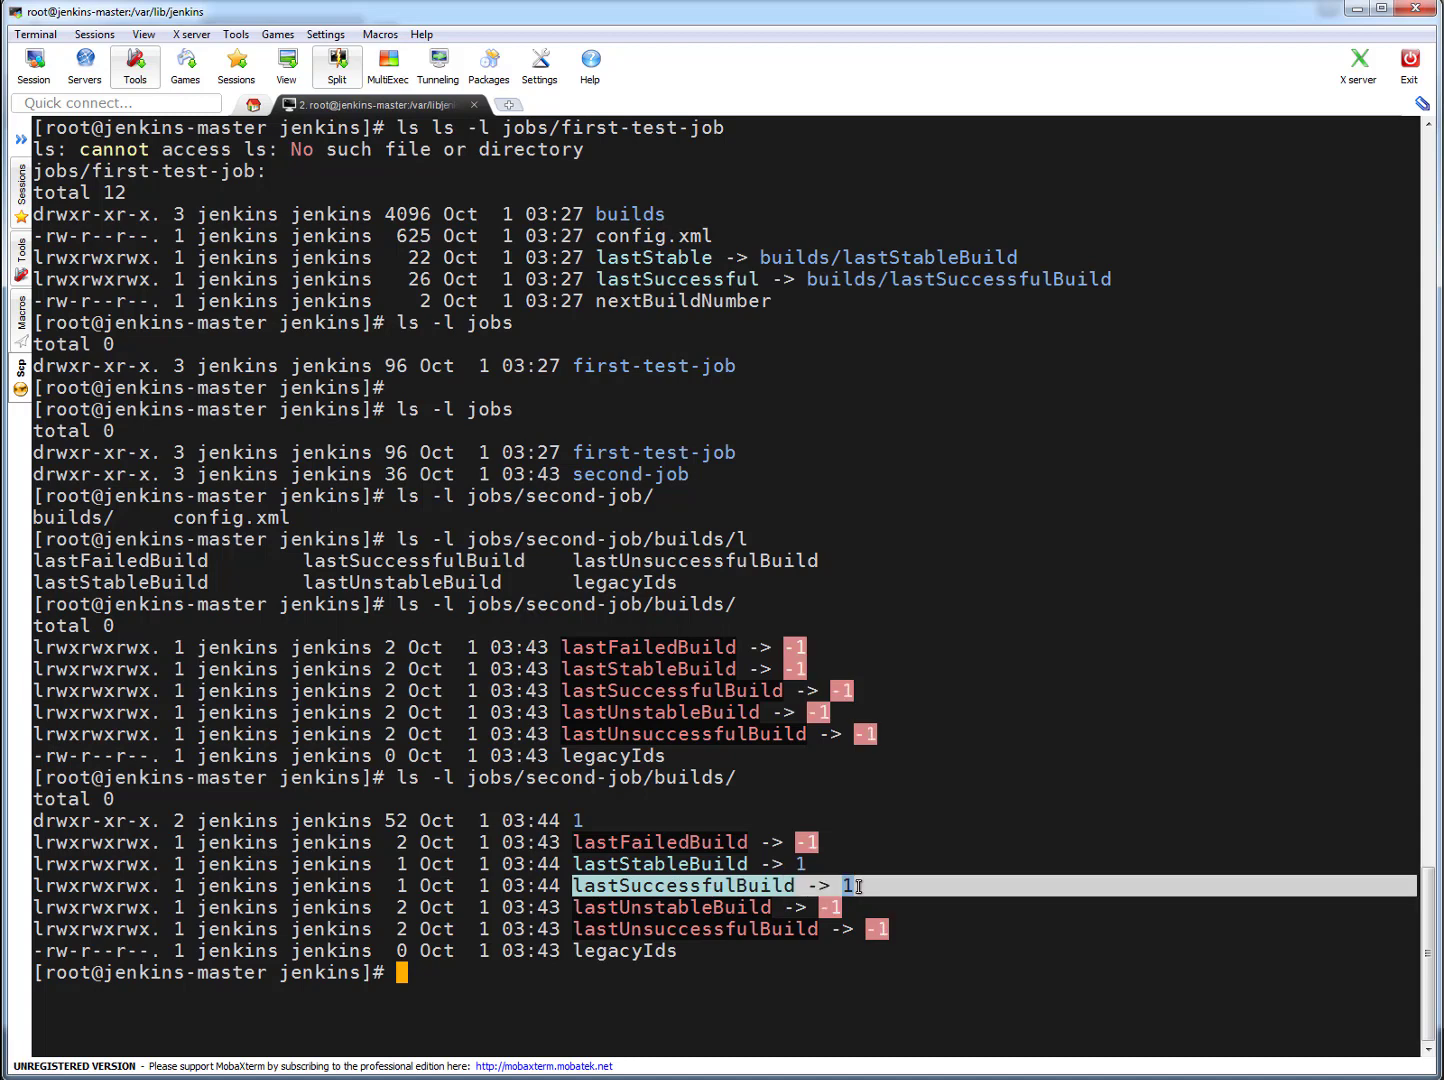
{"action": "left_click_drag", "start_coordinate": [595, 842], "coordinate": [839, 845]}
{"action": "left_click", "coordinate": [1000, 870]}
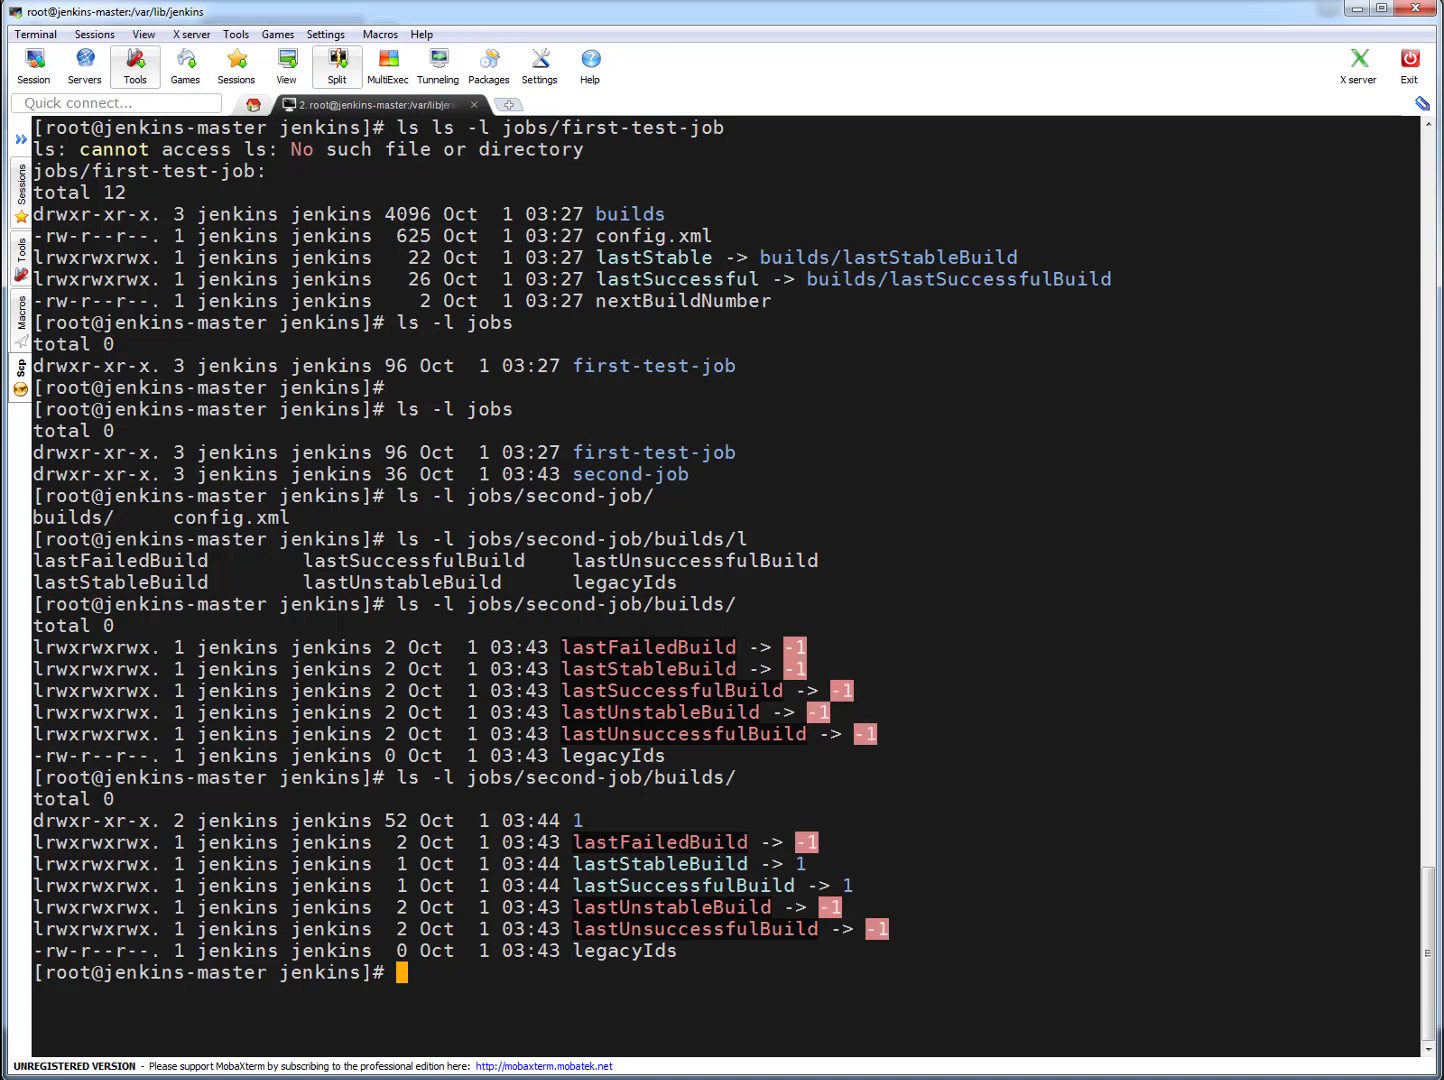
- Run ls -l plugins/ and look through the whole listing of plugin folders and files from beginning to end
{"action": "type", "text": "ls -l plugins/"}
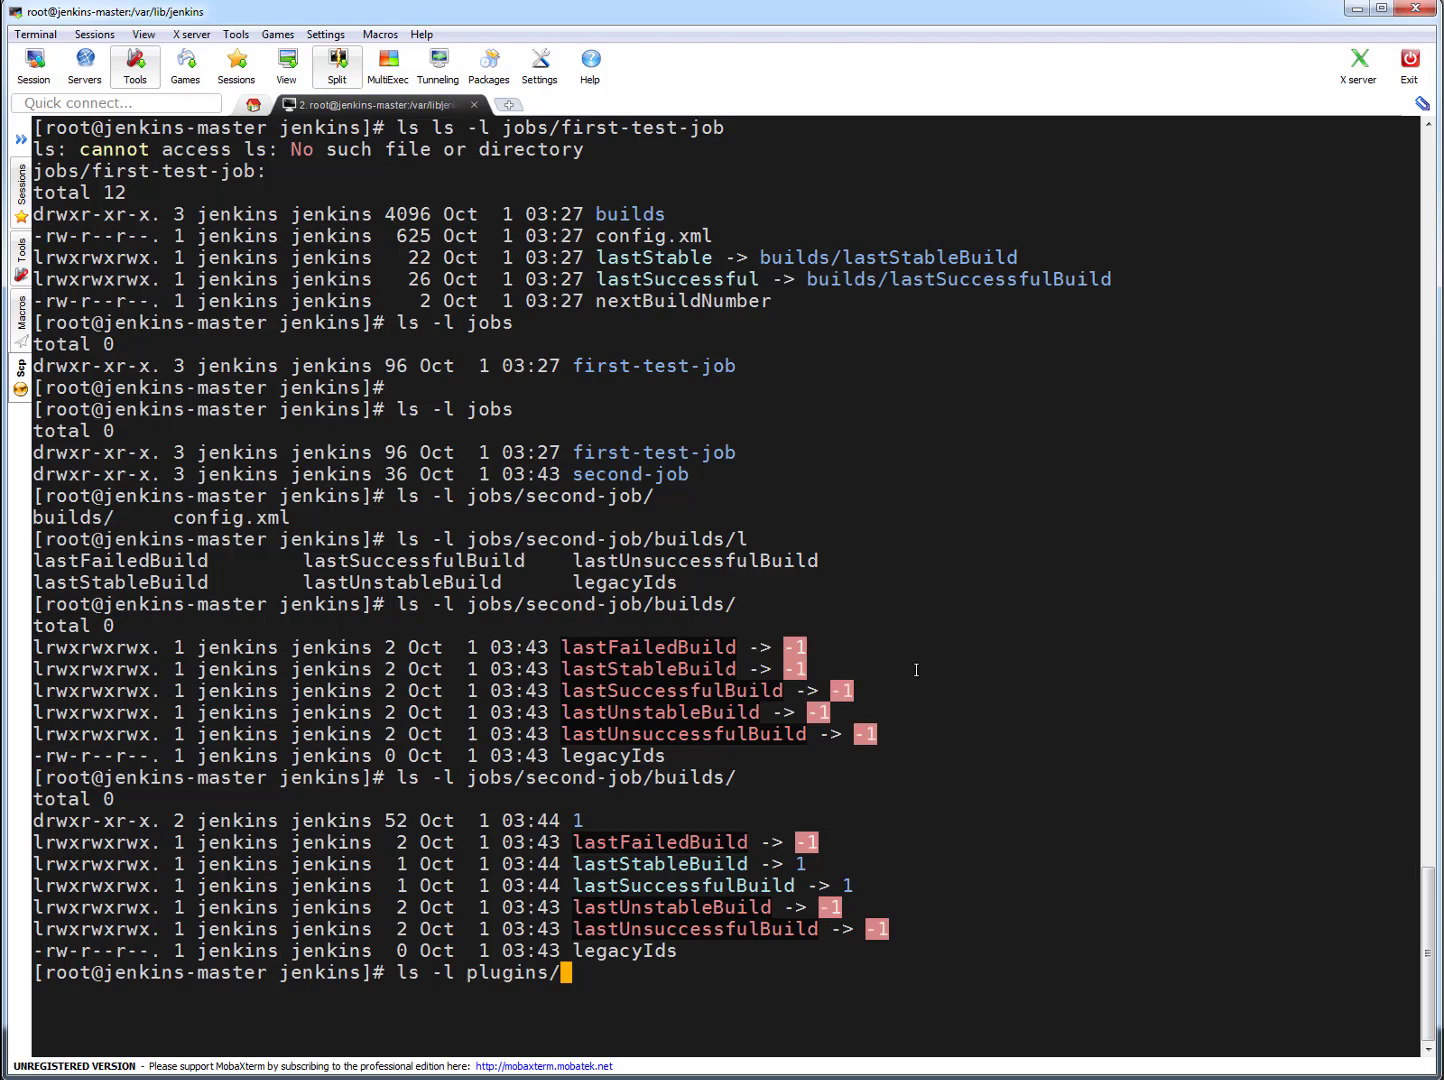
{"action": "key", "text": "Return"}
{"action": "scroll", "coordinate": [916, 669], "scroll_direction": "up", "scroll_amount": 20}
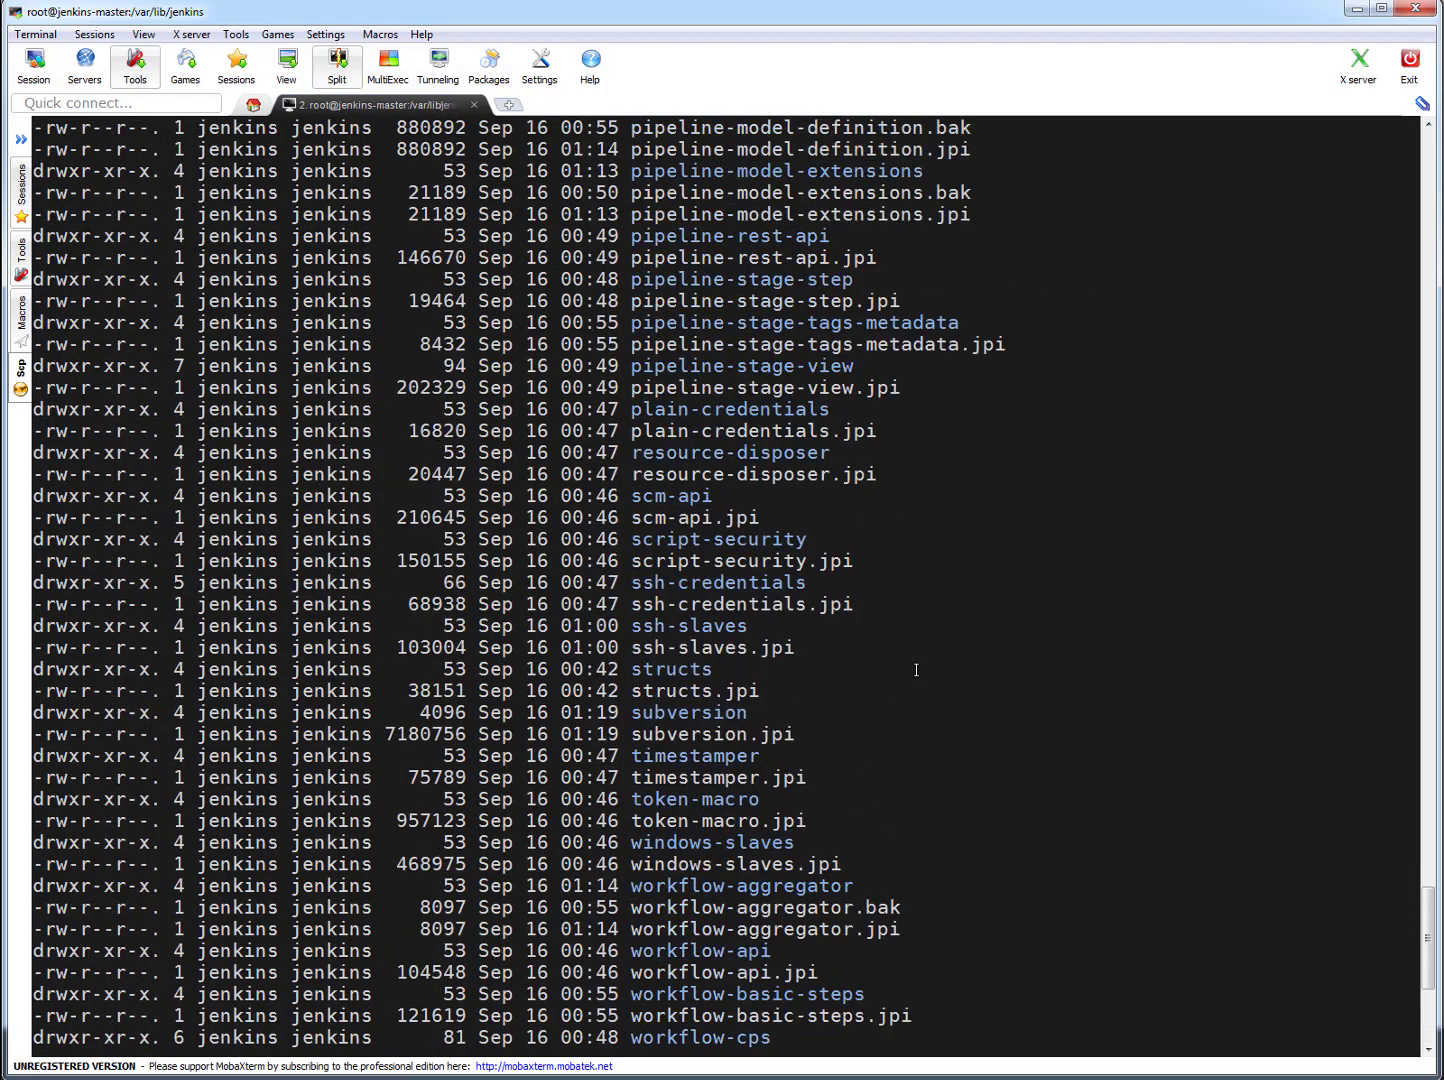
{"action": "scroll", "coordinate": [917, 669], "scroll_direction": "up", "scroll_amount": 17}
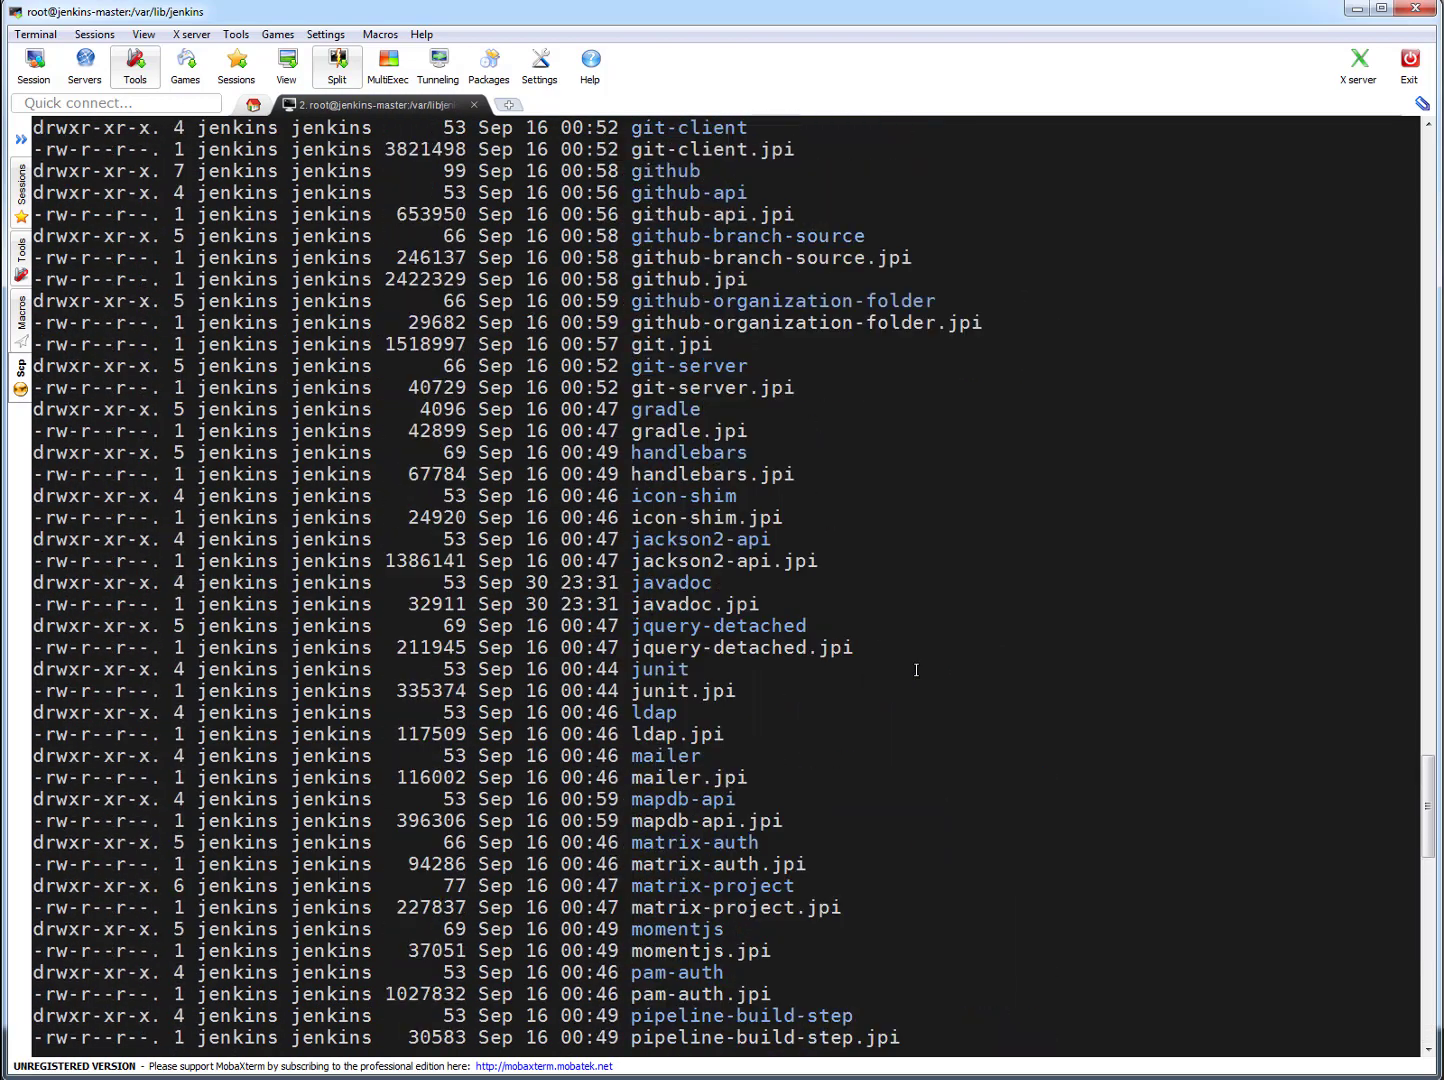
{"action": "scroll", "coordinate": [916, 669], "scroll_direction": "up", "scroll_amount": 4}
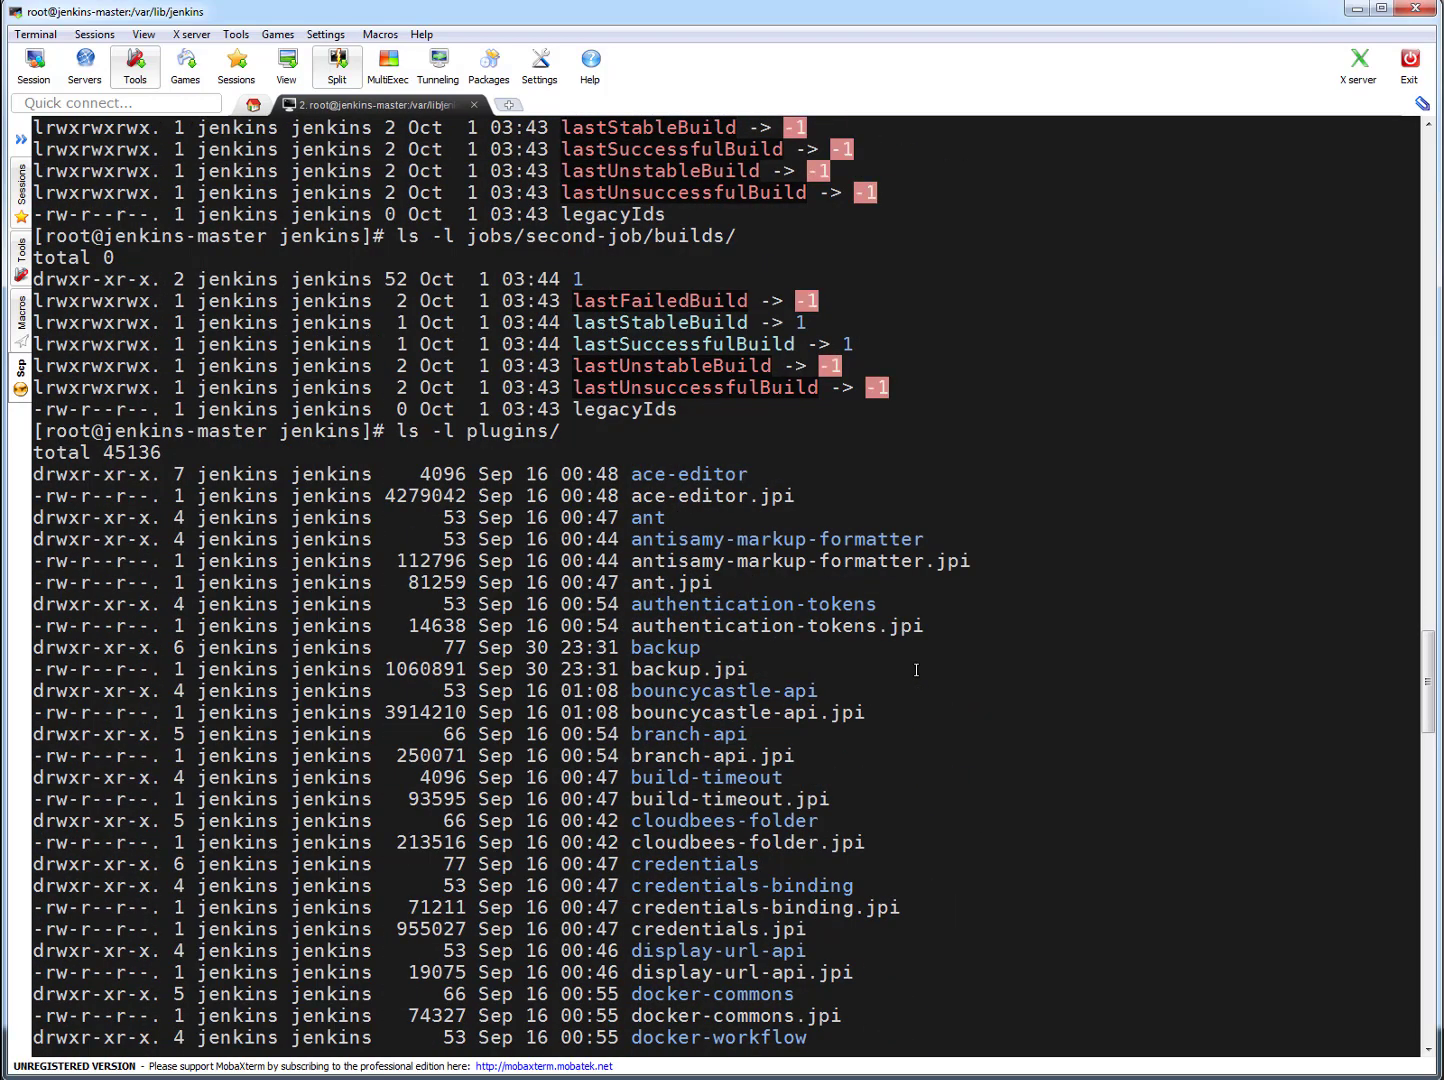
{"action": "scroll", "coordinate": [917, 670], "scroll_direction": "down", "scroll_amount": 4}
{"action": "scroll", "coordinate": [916, 669], "scroll_direction": "down", "scroll_amount": 1}
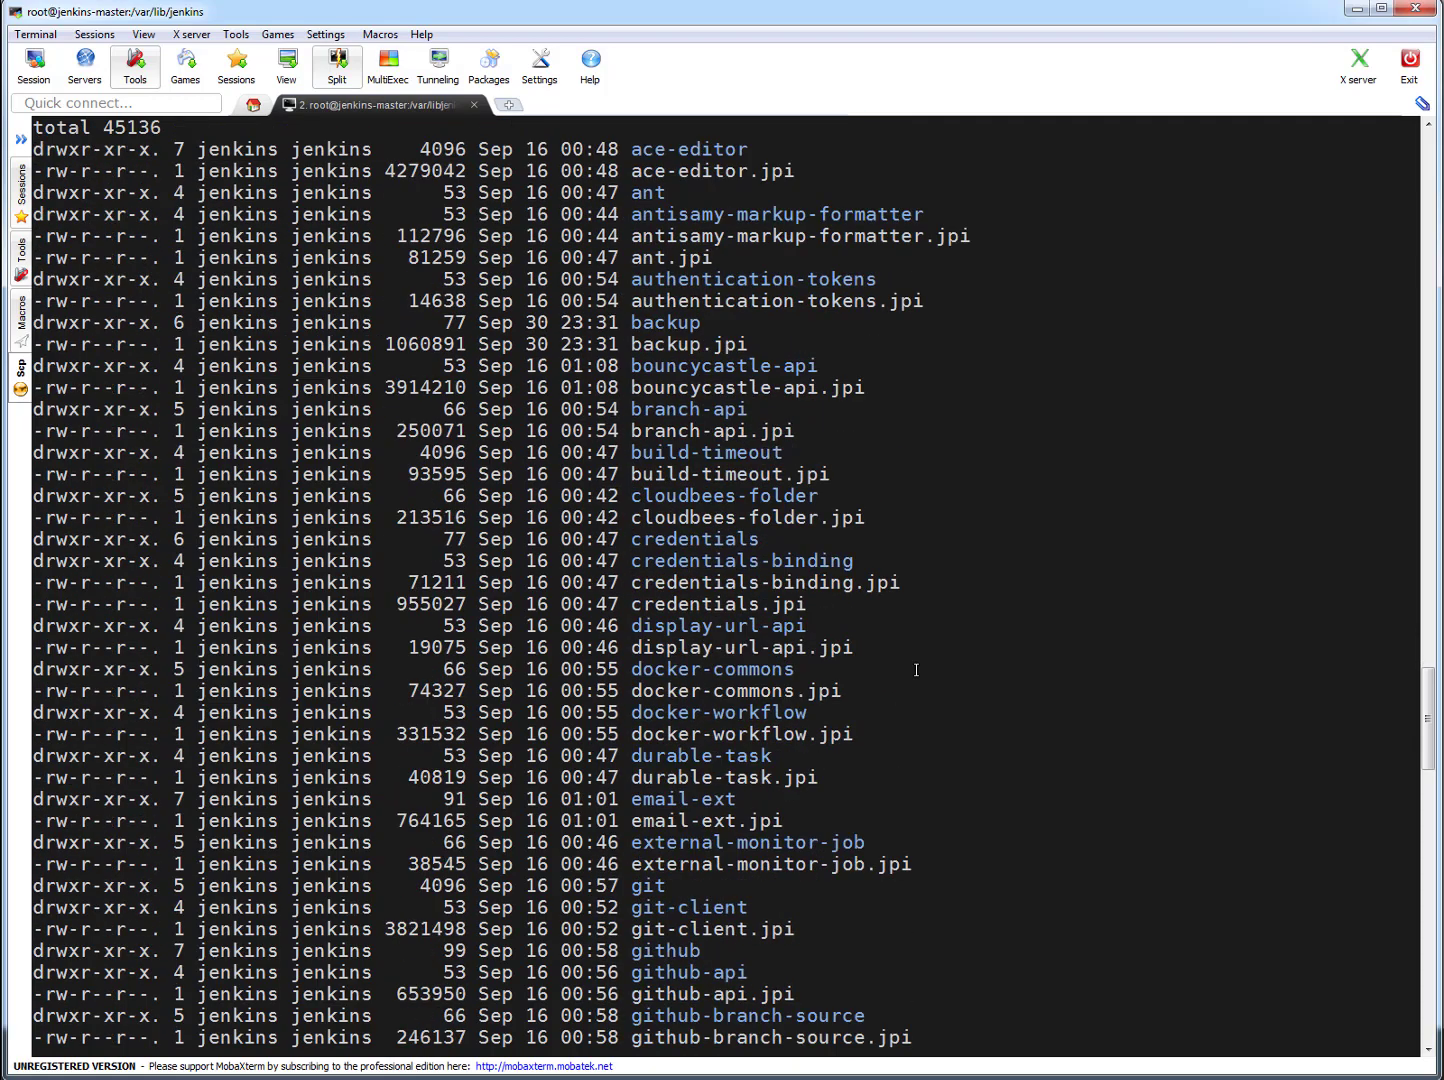
{"action": "scroll", "coordinate": [916, 669], "scroll_direction": "down", "scroll_amount": 6}
{"action": "scroll", "coordinate": [917, 669], "scroll_direction": "down", "scroll_amount": 20}
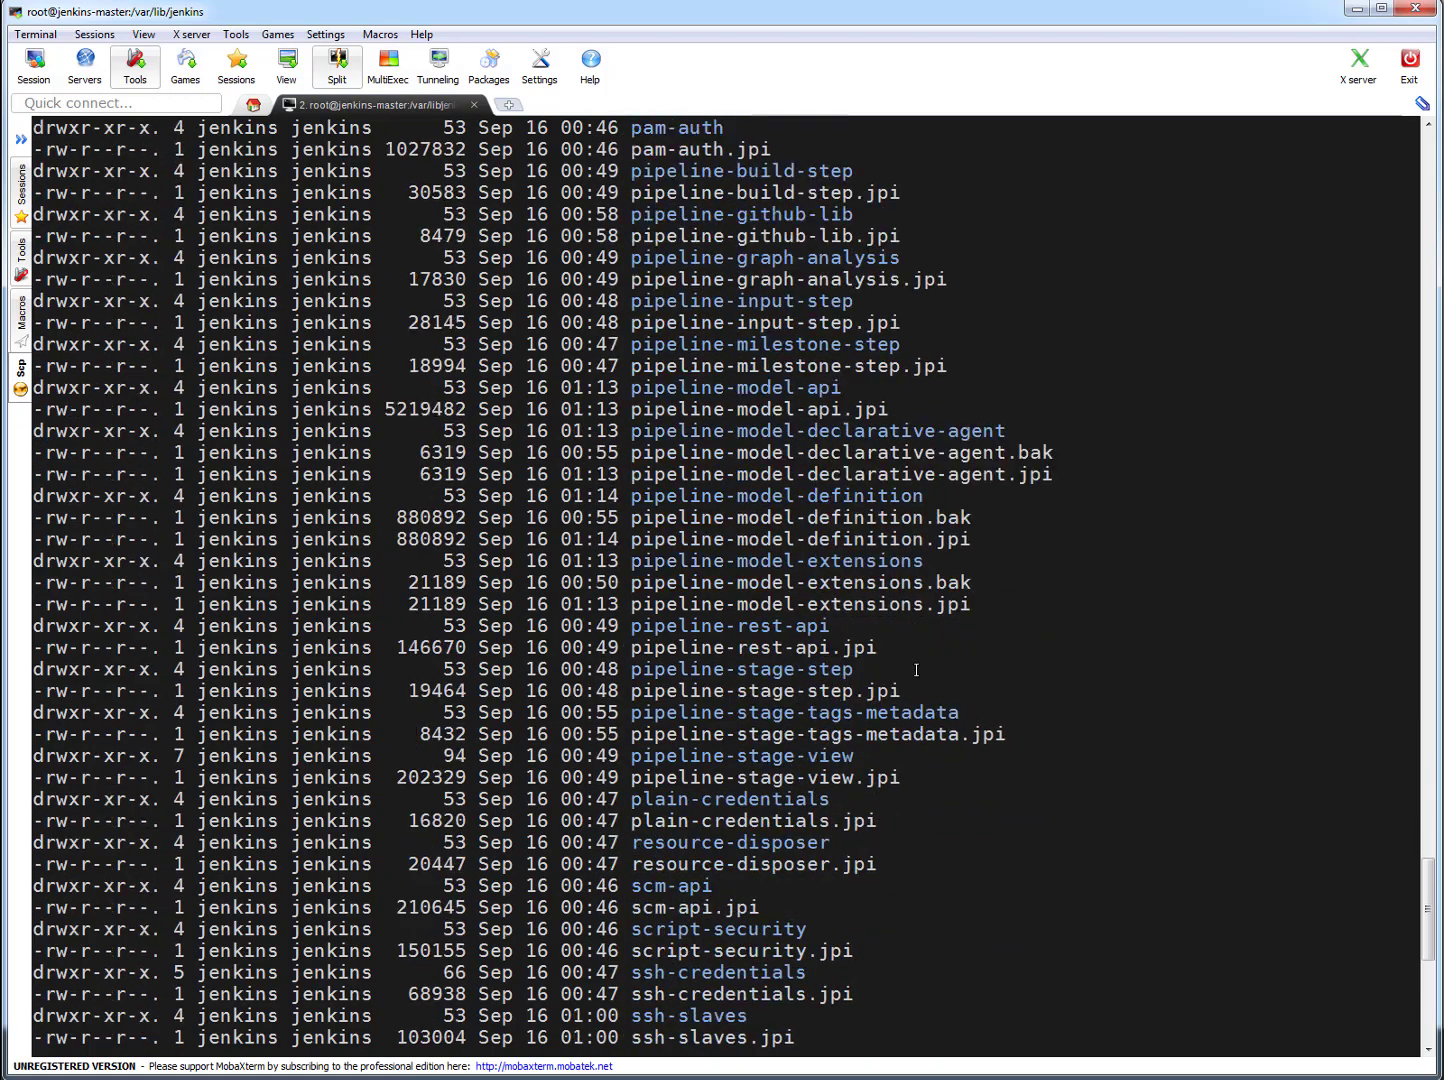
{"action": "scroll", "coordinate": [916, 669], "scroll_direction": "down", "scroll_amount": 6}
{"action": "scroll", "coordinate": [916, 670], "scroll_direction": "down", "scroll_amount": 5}
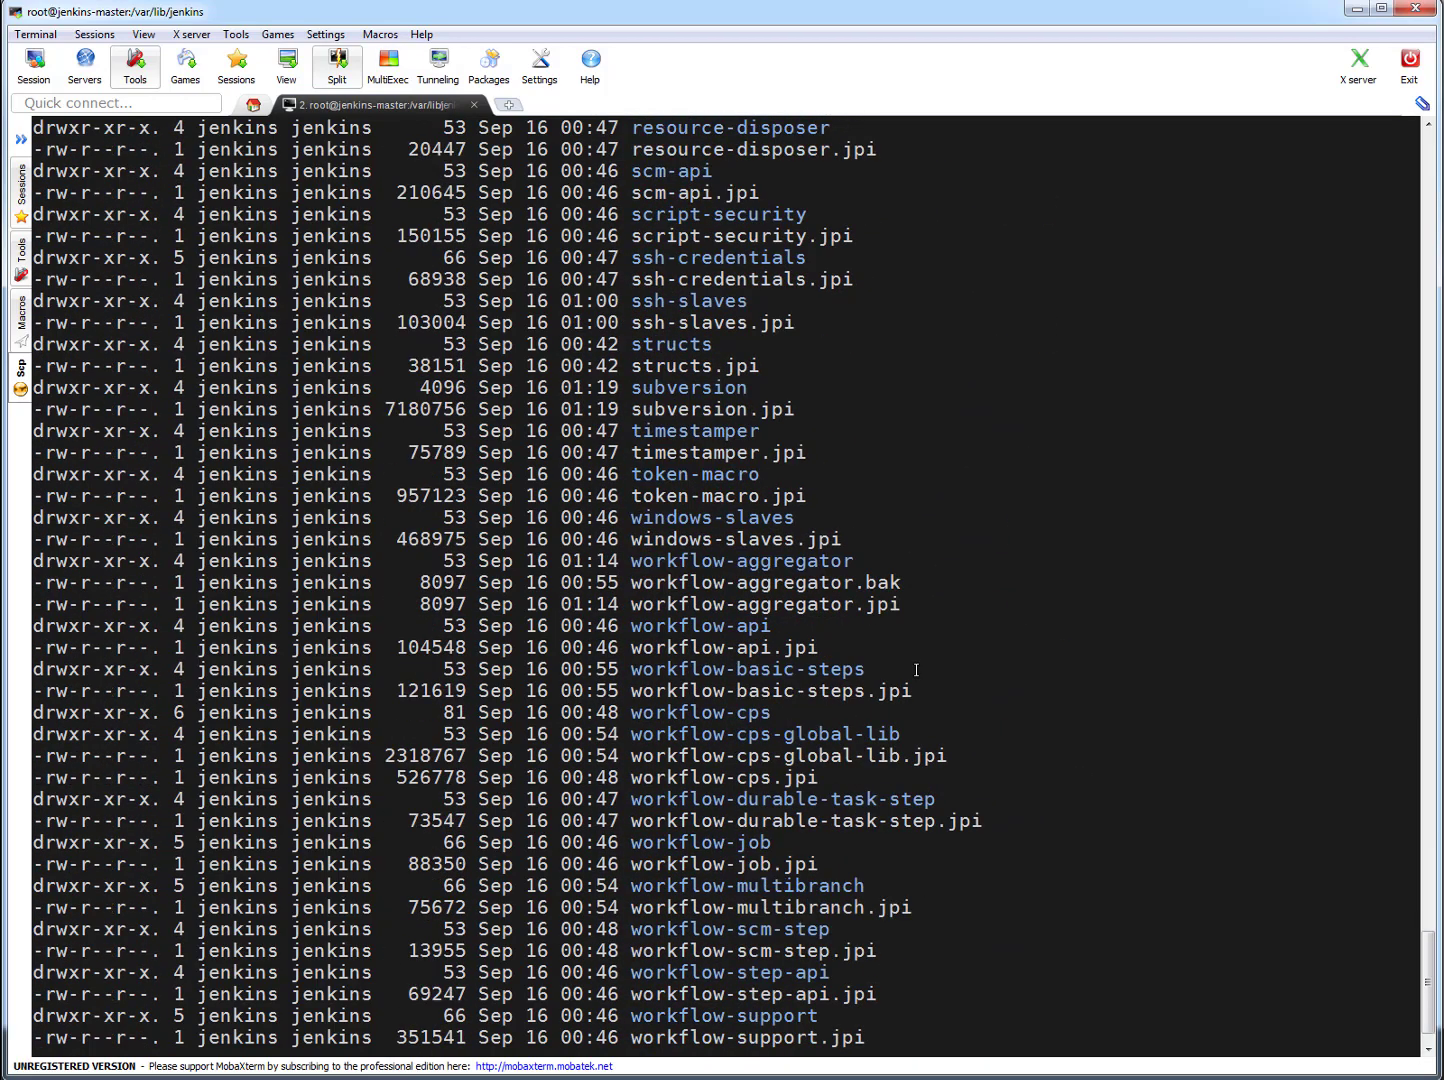
{"action": "scroll", "coordinate": [916, 669], "scroll_direction": "down", "scroll_amount": 1}
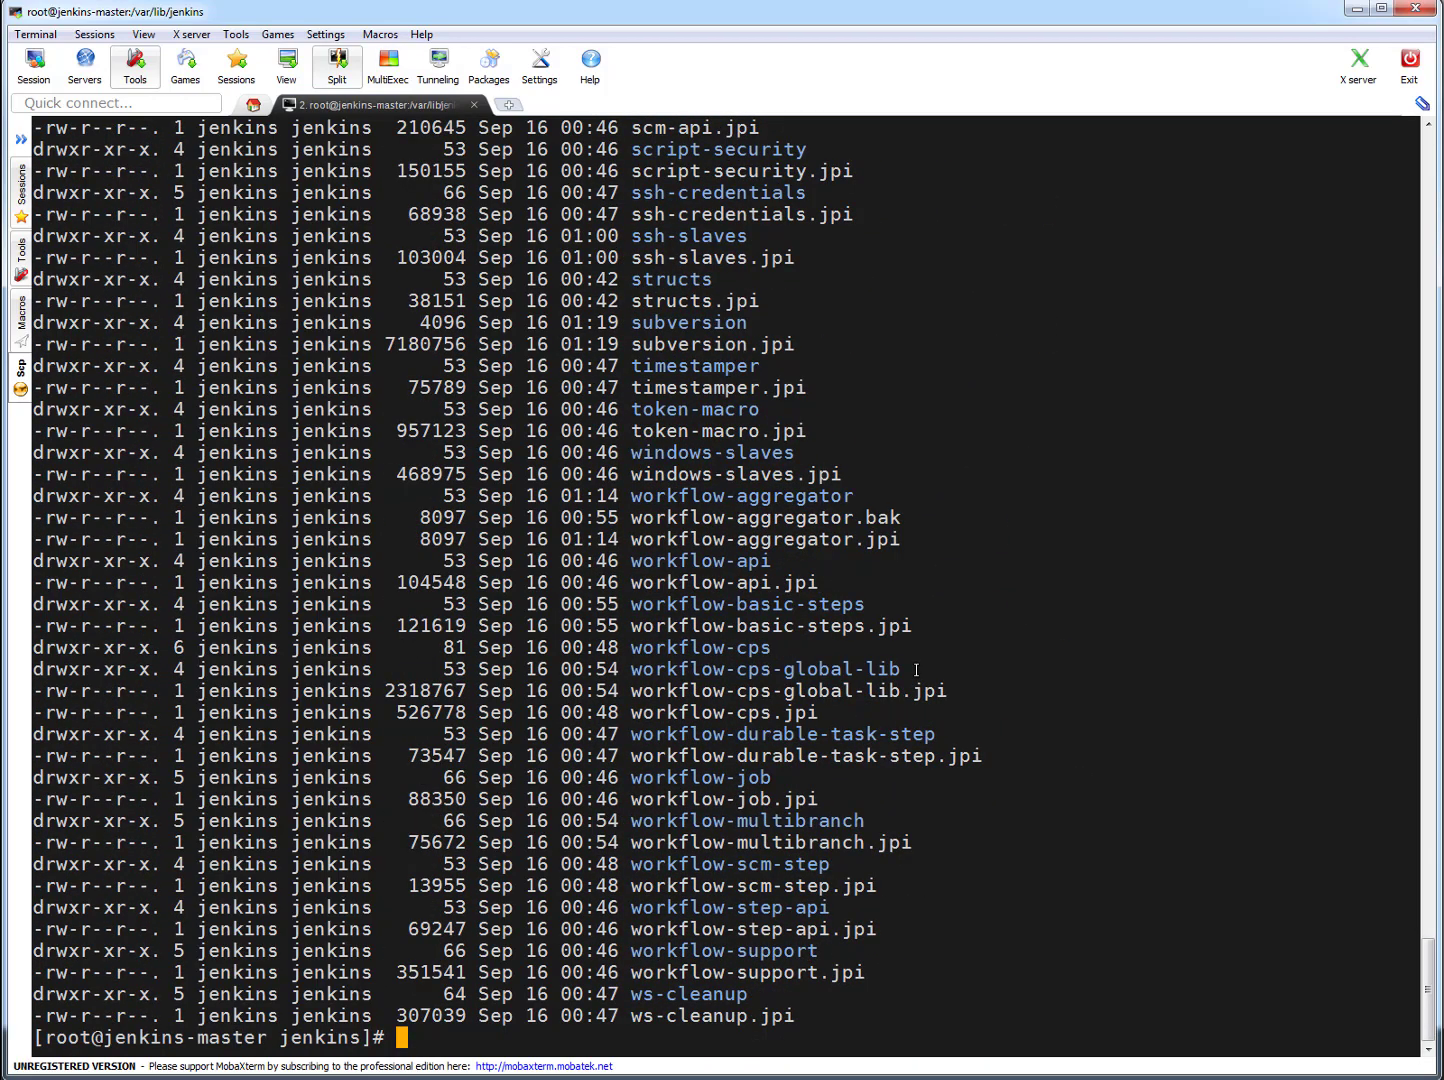
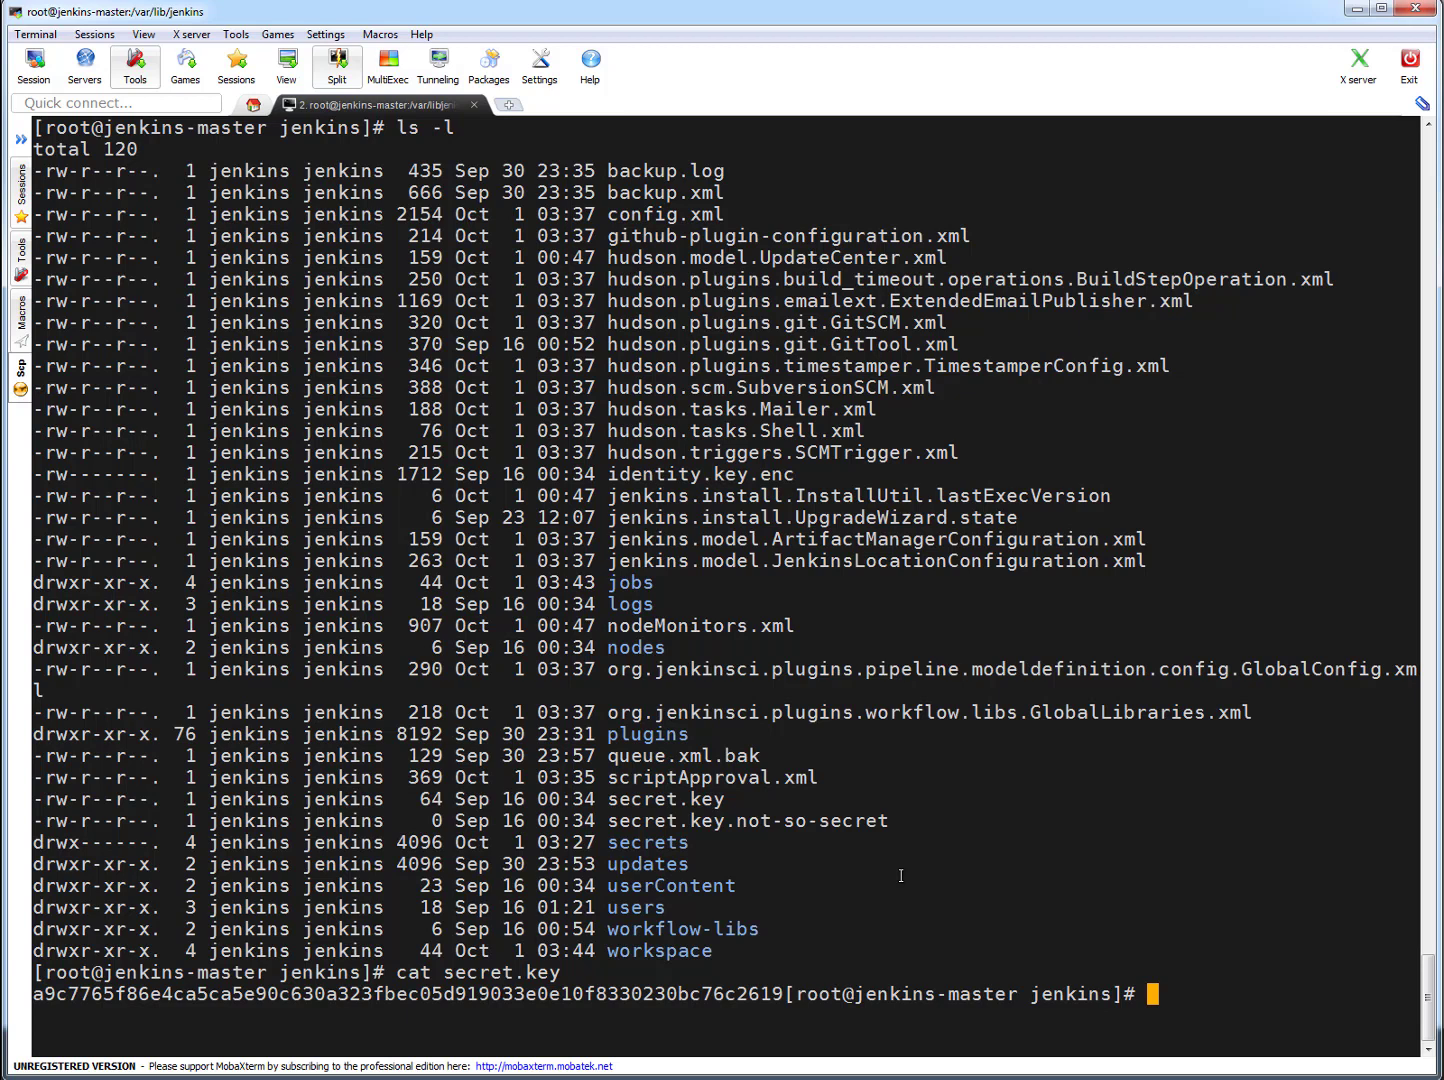
- Bring up a clean shell prompt on its own line below the output of cat secret.key
{"action": "key", "text": "Return"}
{"action": "key", "text": "Return"}
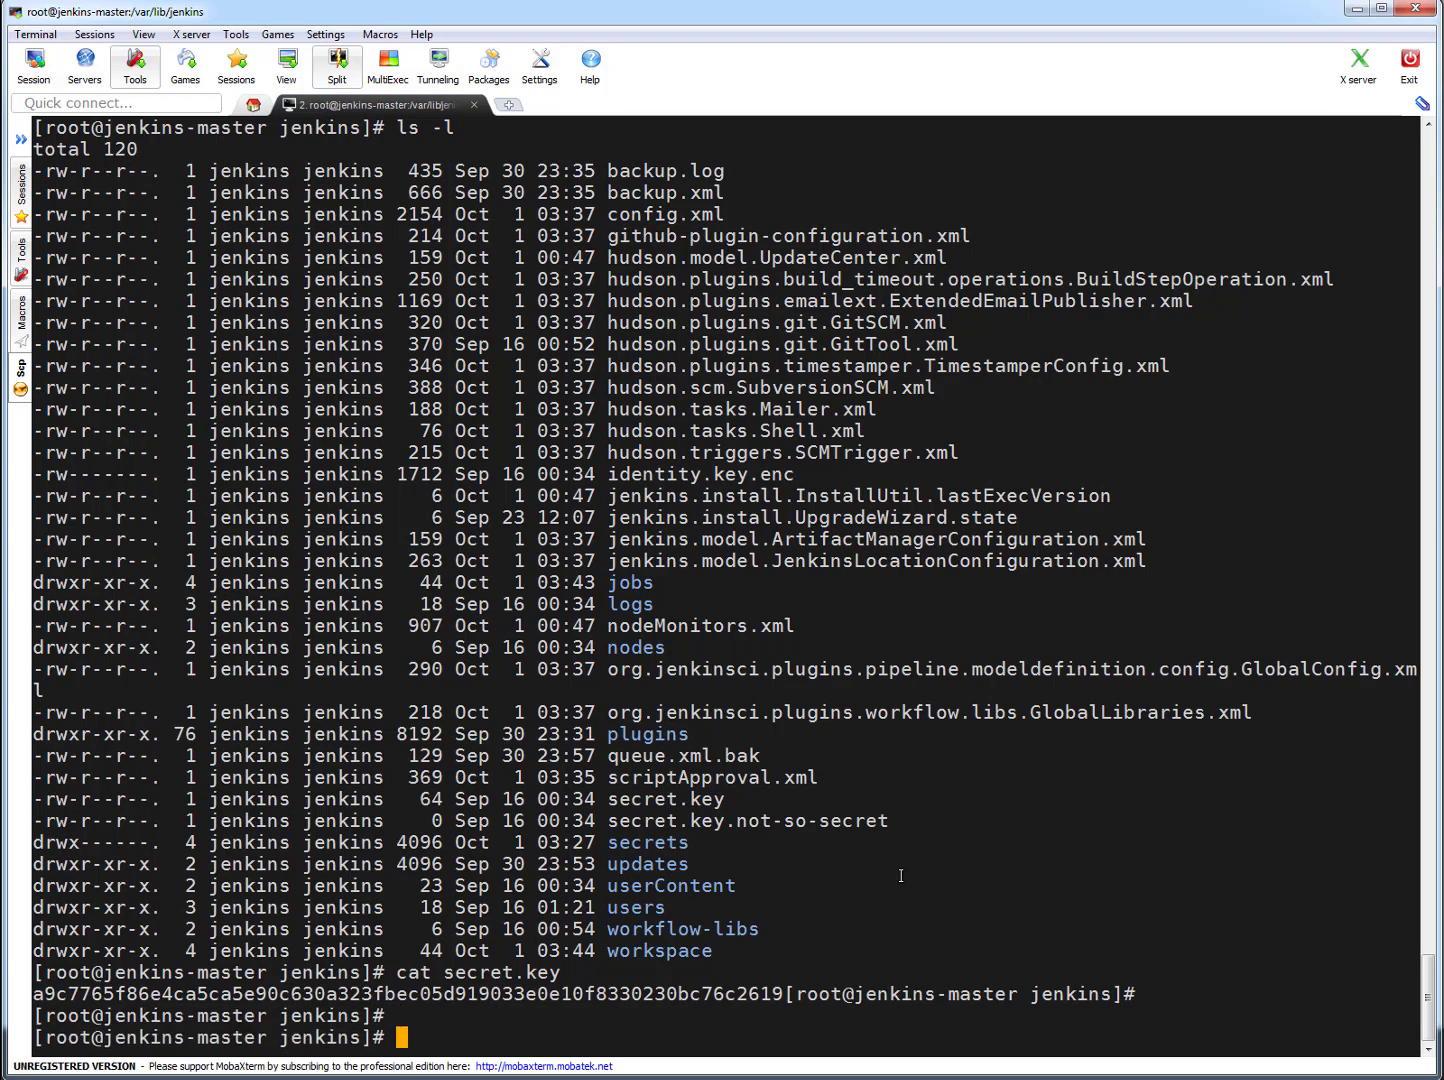